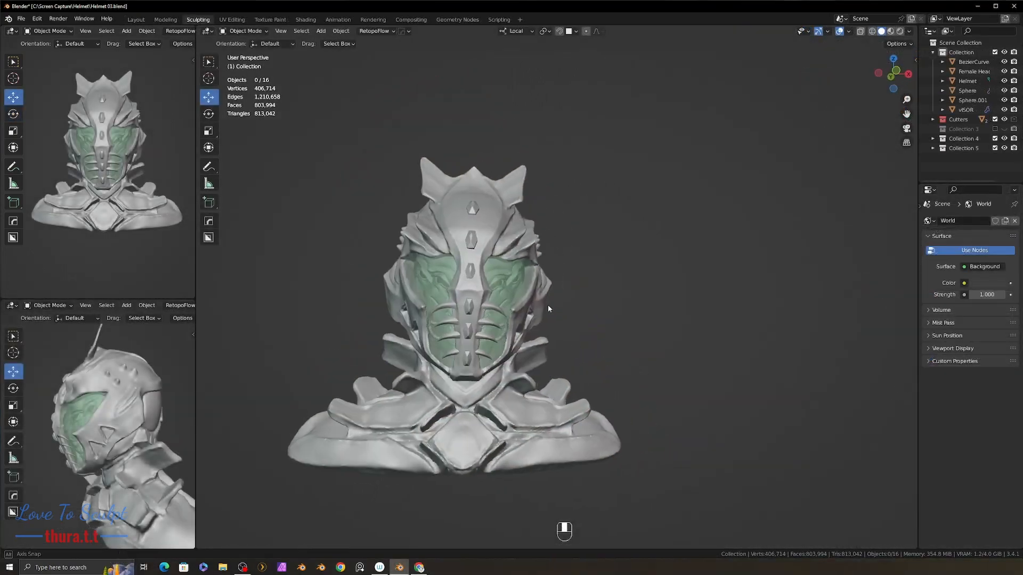
Delete the Cutter and Cutter.001 objects from the Cutters collection
scroll(547, 305, up, 6)
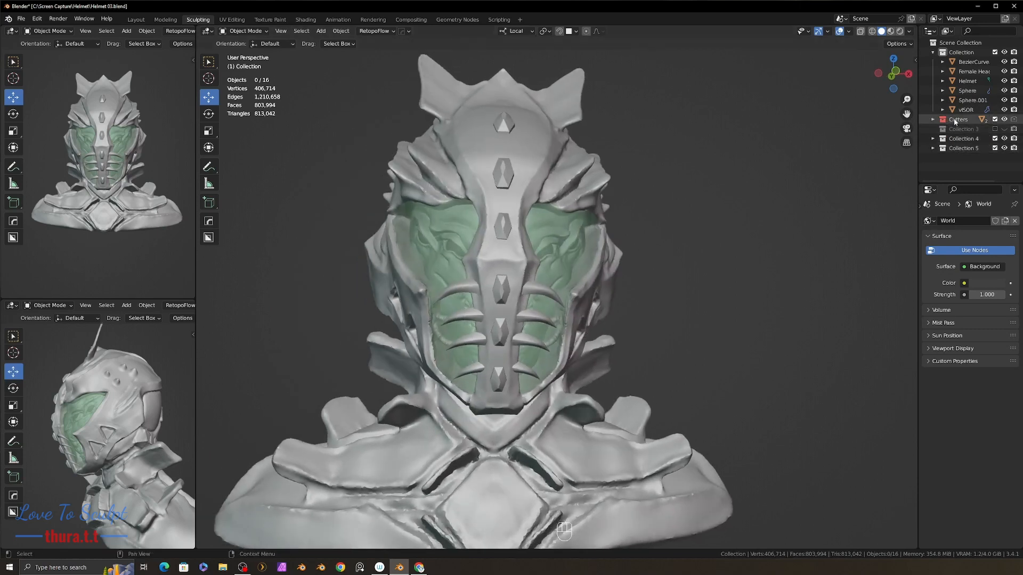
click(939, 120)
click(934, 119)
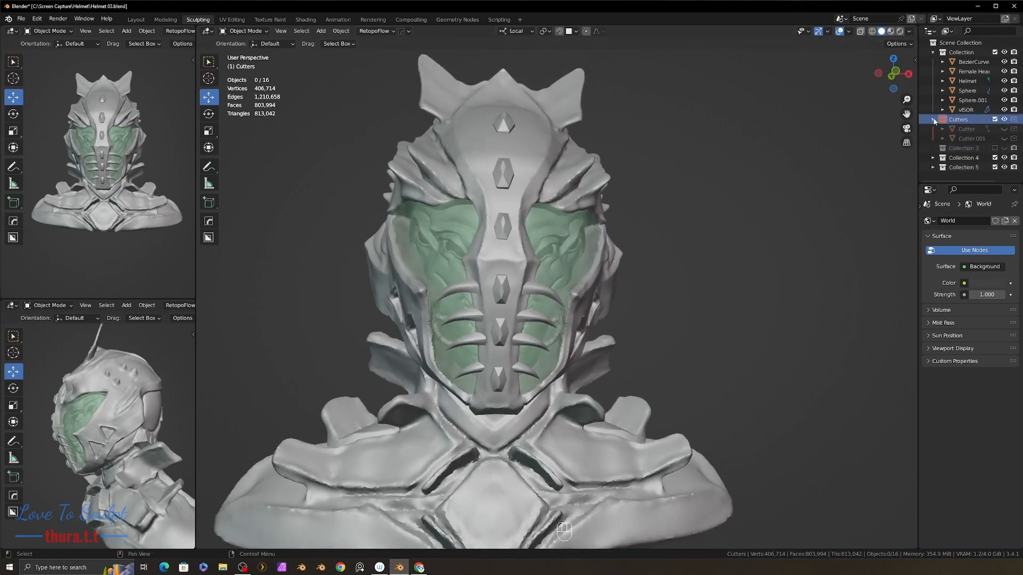
click(966, 129)
click(970, 139)
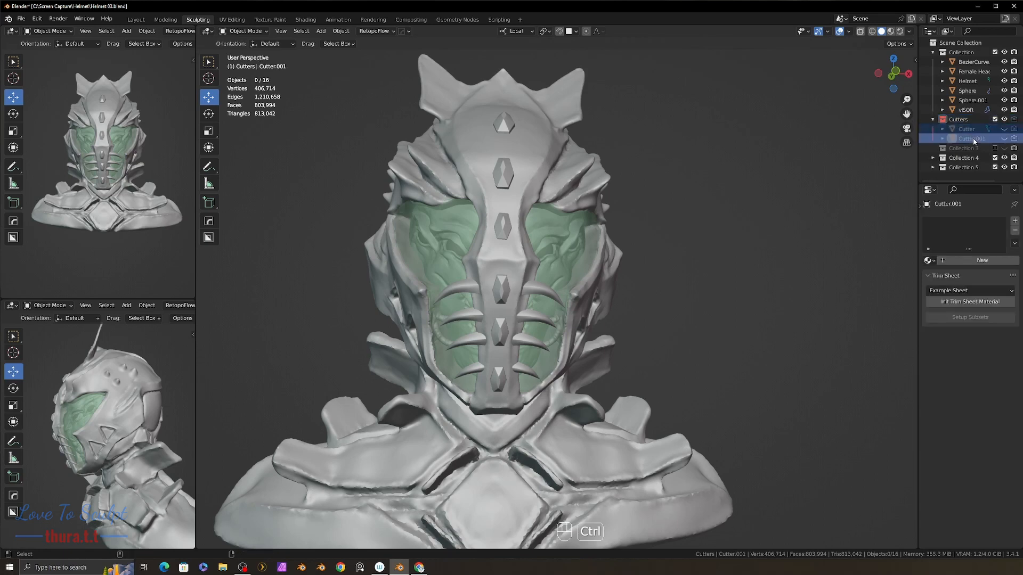
right_click(971, 139)
click(952, 144)
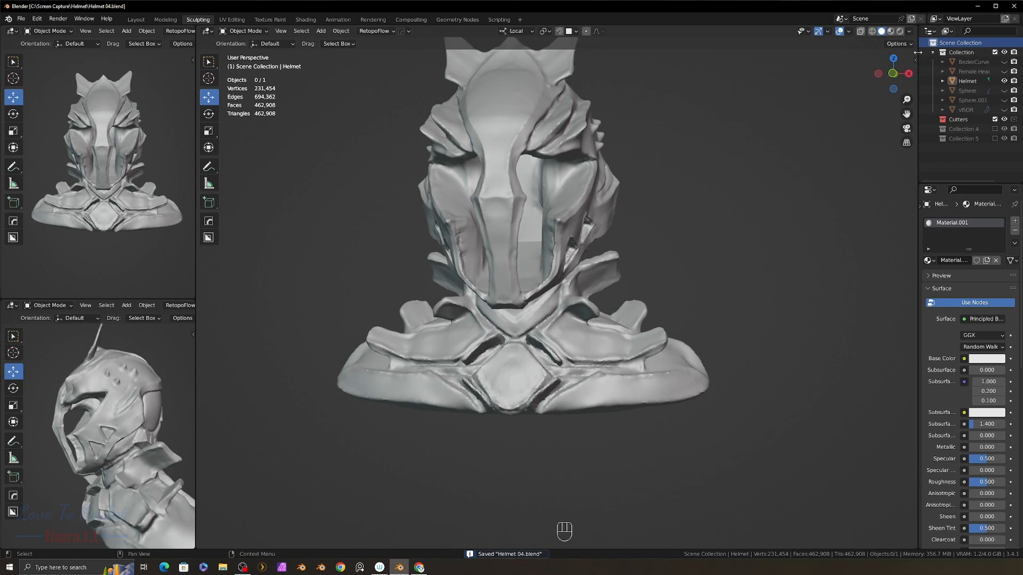
Widen the outliner and add a new collection to the scene
drag(918, 52, 856, 53)
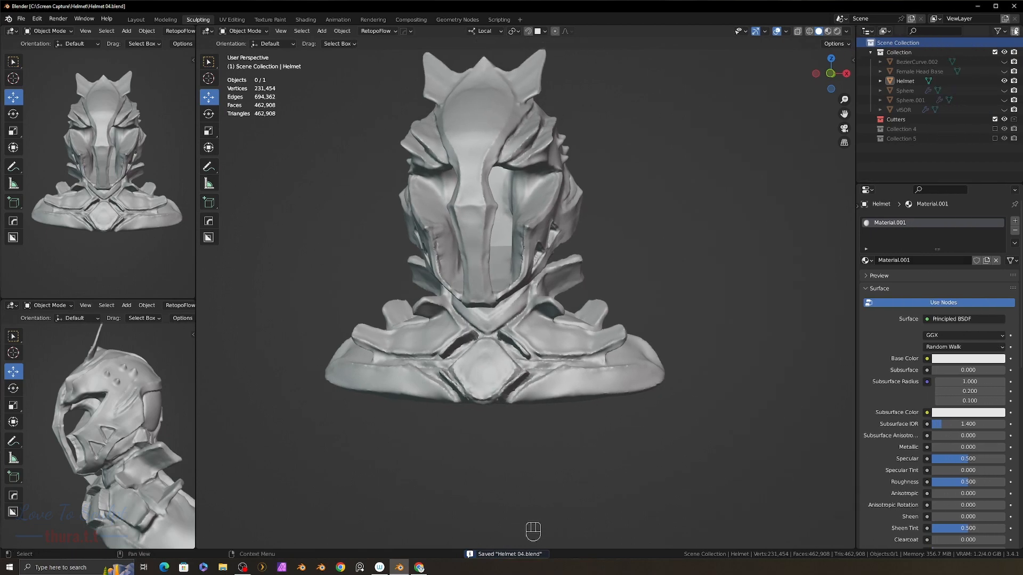
click(1013, 31)
click(906, 149)
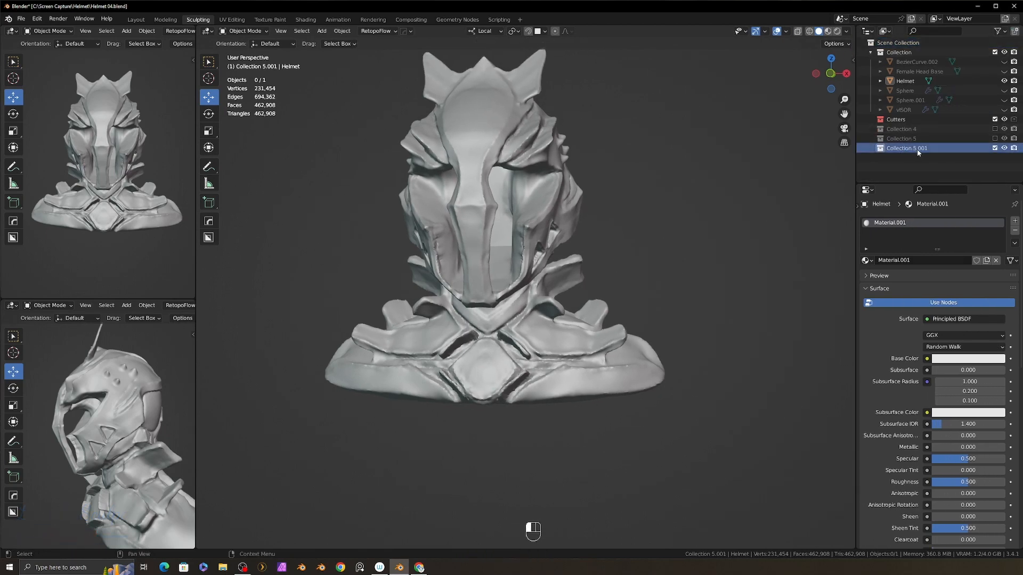
Rename the newly added collection as Collection 6
double_click(926, 150)
key(BackSpace)
key(BackSpace)
key(BackSpace)
key(BackSpace)
key(BackSpace)
key(BackSpace)
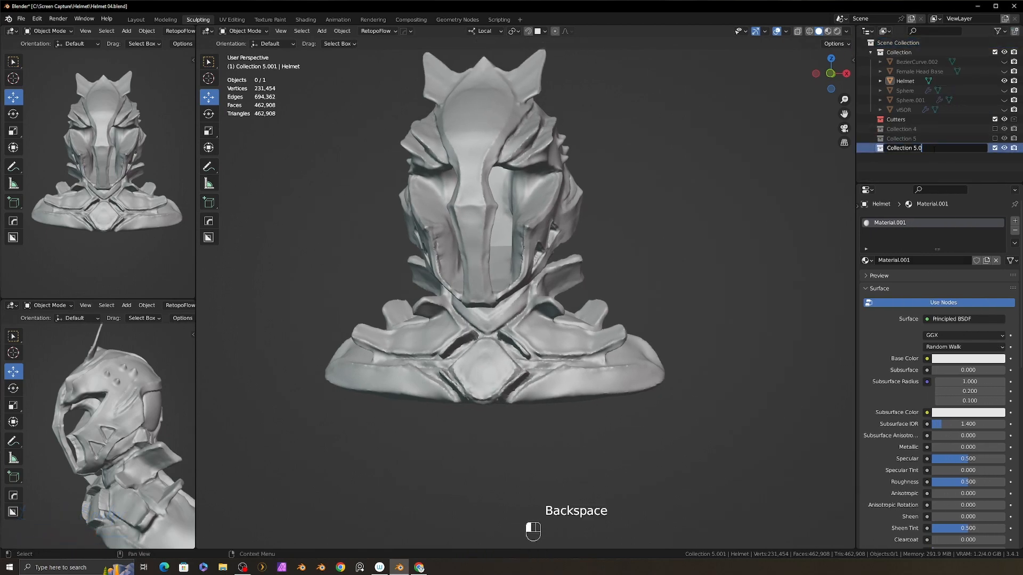
text(6)
key(Return)
Rename the new collection as LP mesh and narrow the outliner again
double_click(910, 150)
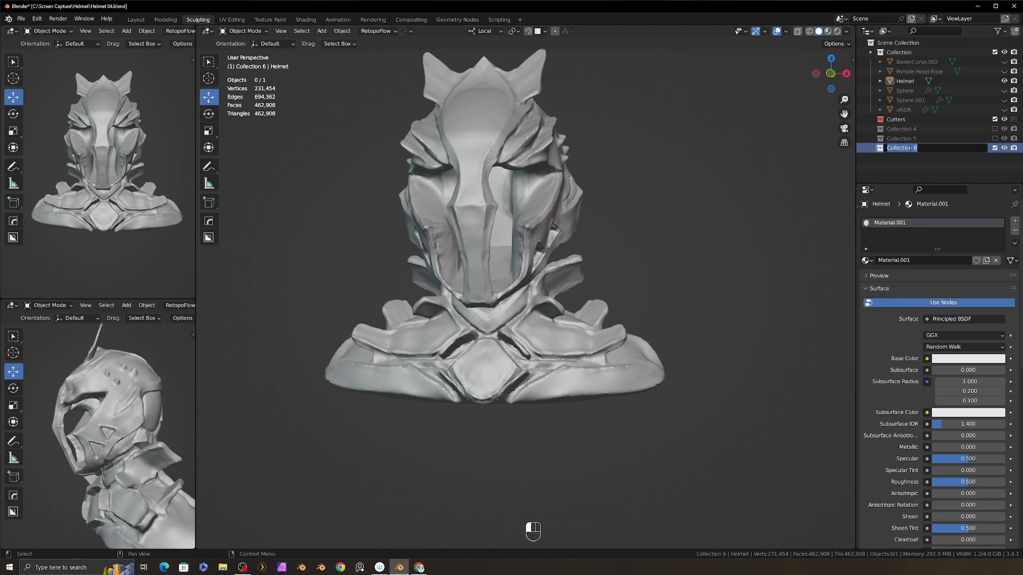
text(LP mesh)
key(Return)
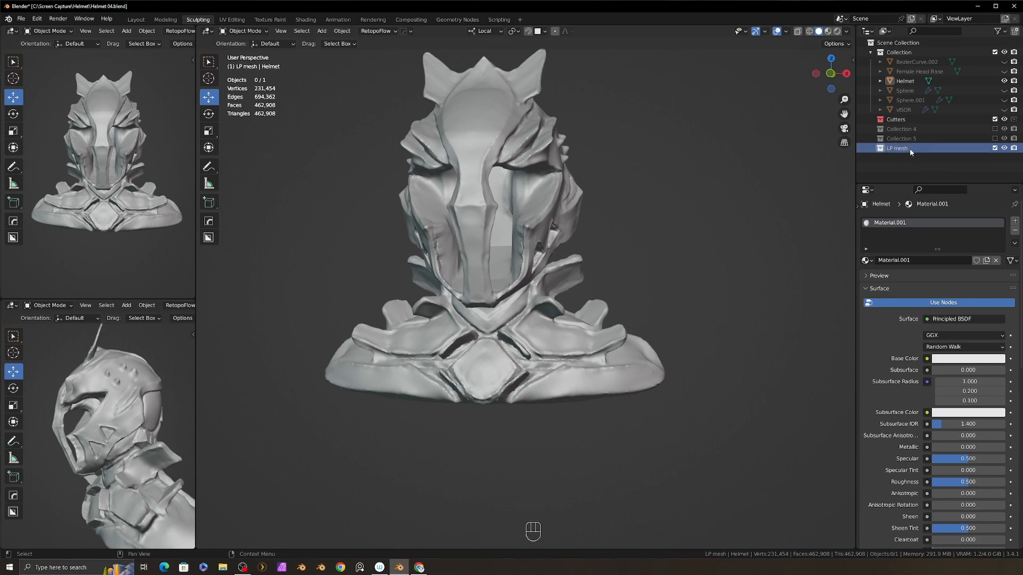
drag(856, 174, 916, 175)
Select the helmet and initialize a BSurface mesh on it in the LP mesh collection using the Bsurfaces add-on
middle_drag(640, 231, 696, 244)
middle_drag(554, 215, 677, 250)
middle_drag(677, 251, 525, 248)
shift+middle_drag(524, 247, 519, 195)
shift+click(519, 196)
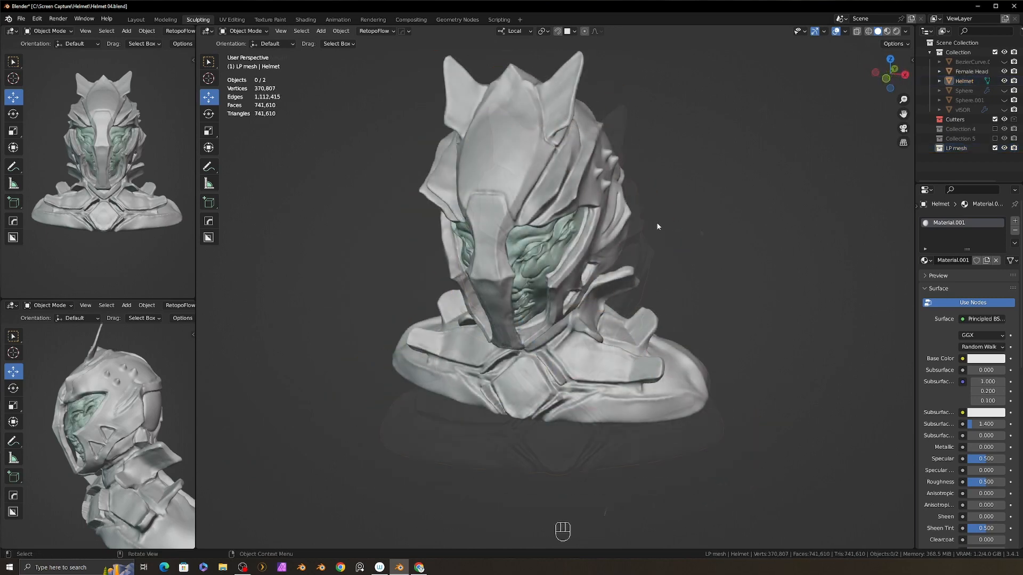
click(528, 195)
middle_drag(528, 194, 635, 119)
scroll(637, 128, up, 1)
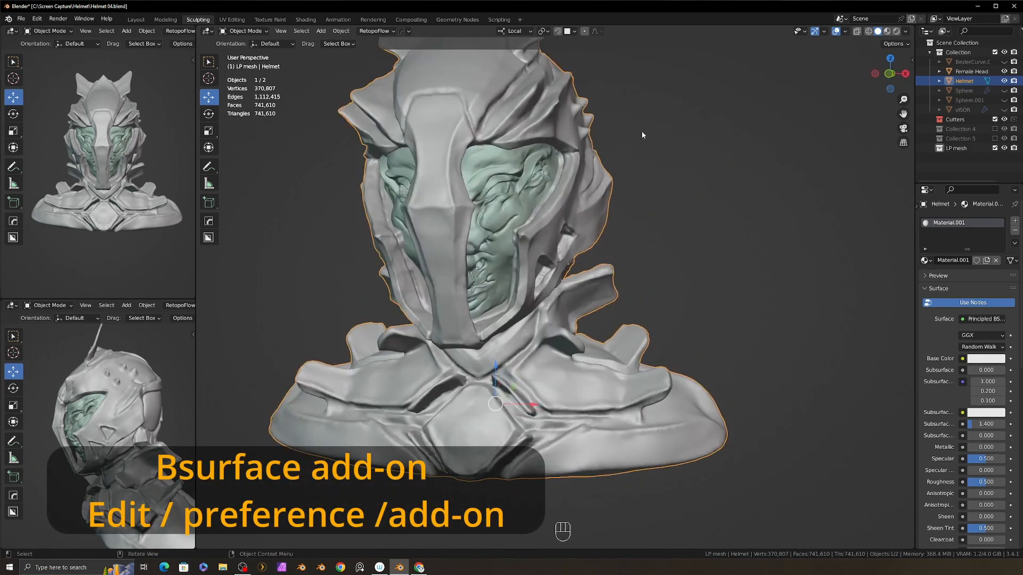
key(n)
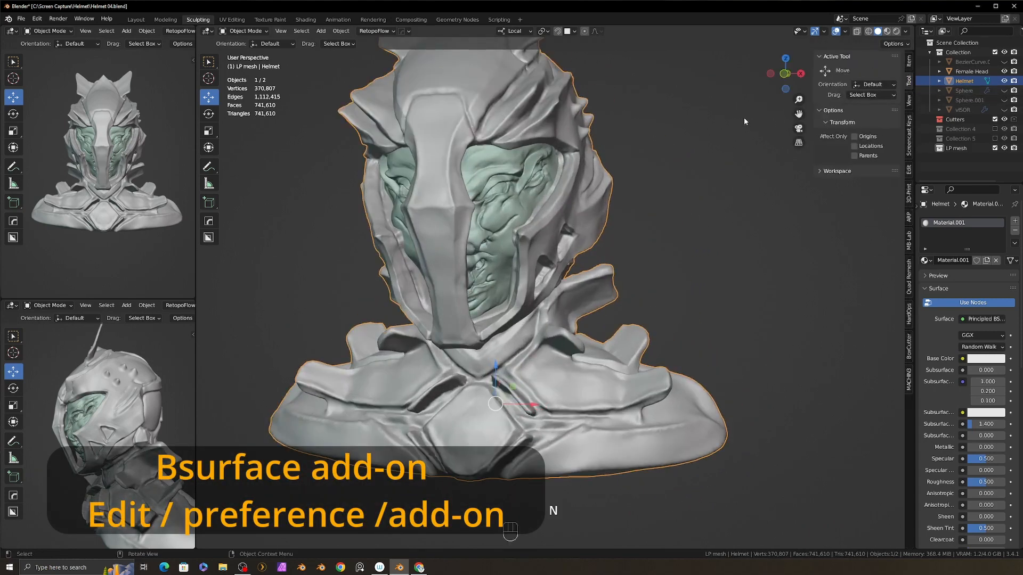
click(908, 171)
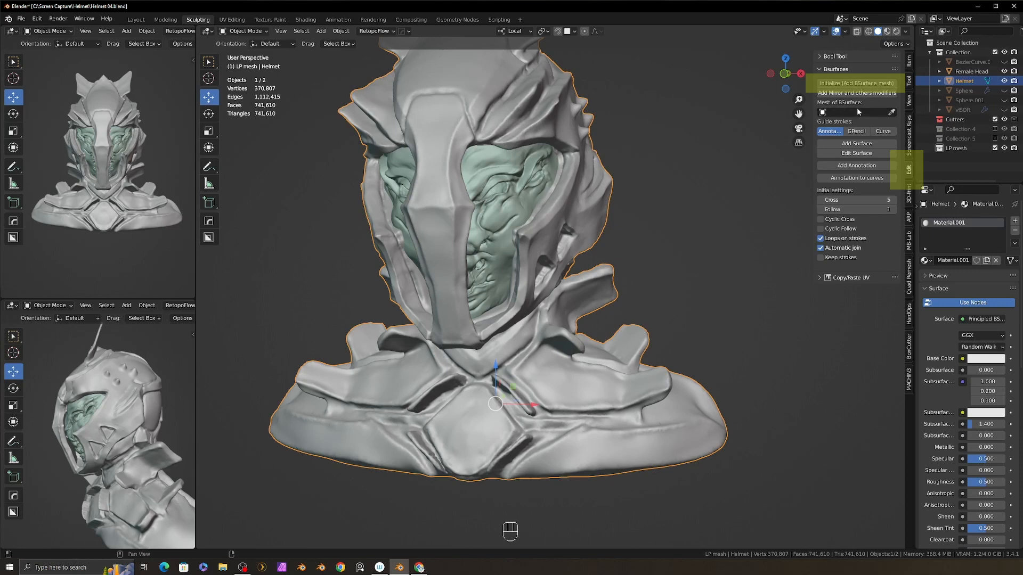
click(855, 87)
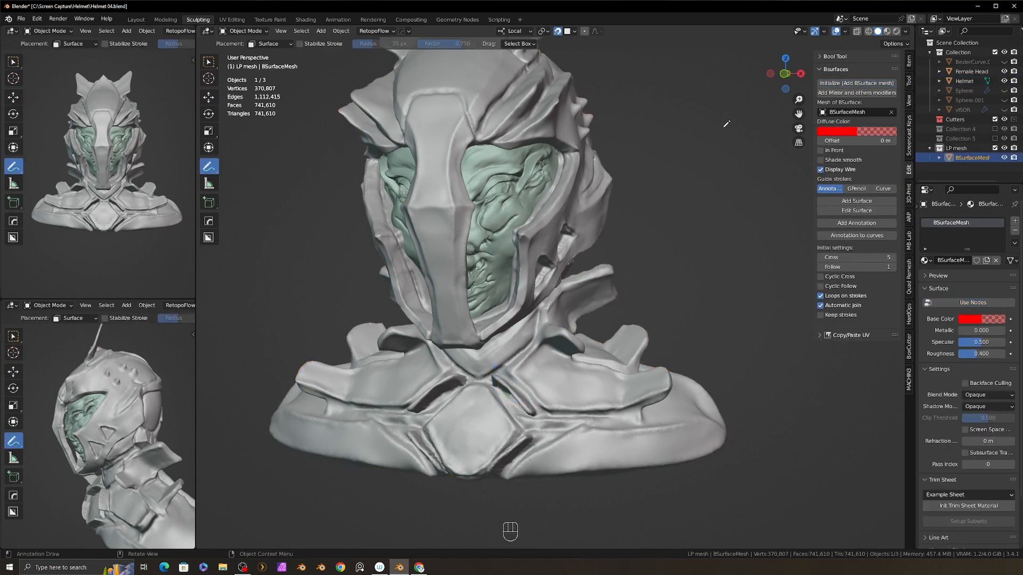
Draw two vertical annotation strokes on the upper nose ridge, one along the centre line and one along its side edge
middle_drag(724, 126, 658, 201)
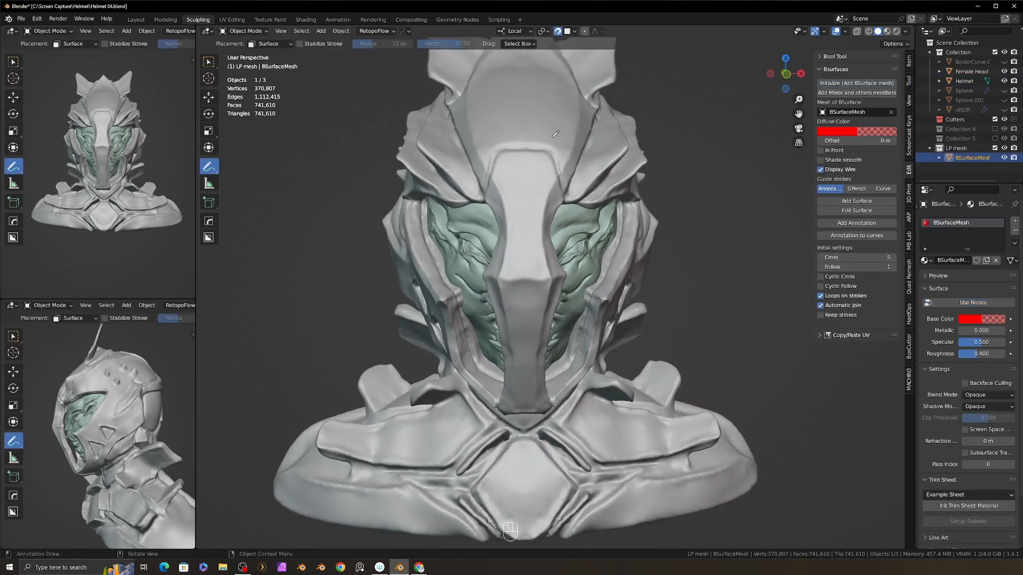
mouse_move(556, 134)
middle_down()
mouse_move(533, 171)
mouse_move(545, 152)
middle_up()
scroll(545, 151, up, 4)
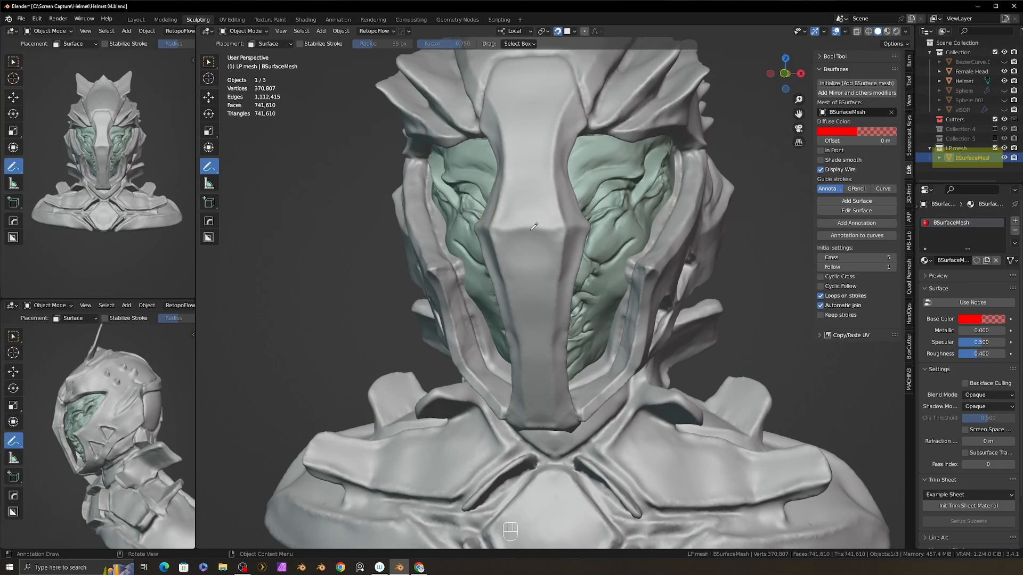
drag(531, 226, 532, 56)
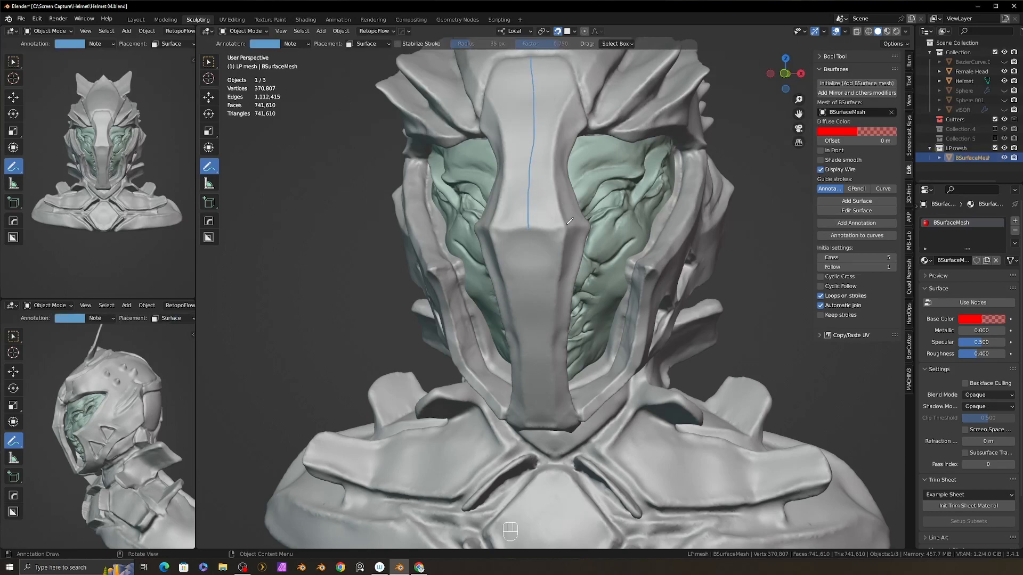
mouse_move(566, 226)
mouse_down()
mouse_move(556, 133)
mouse_move(590, 59)
mouse_up()
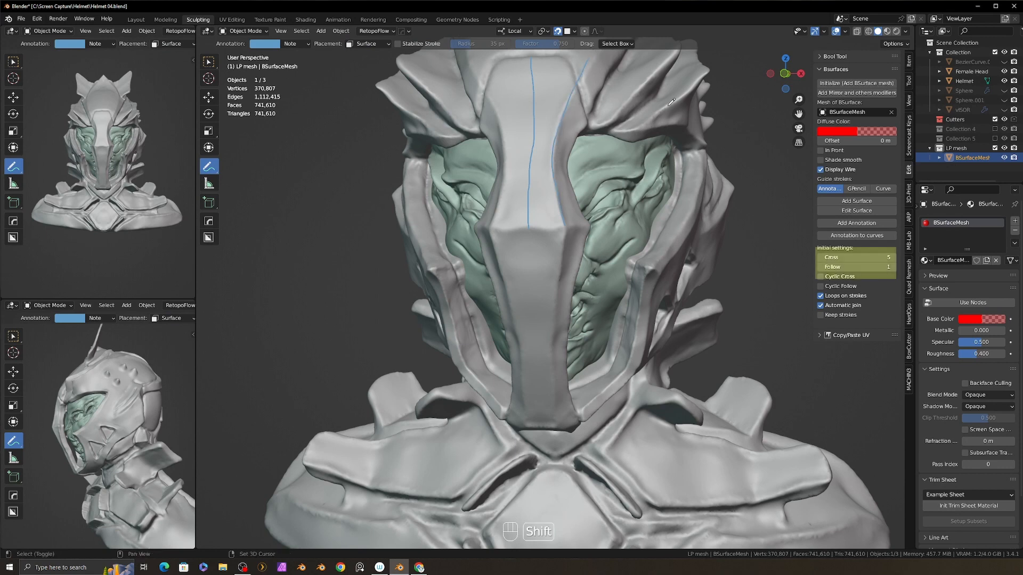
Add a Bsurfaces surface from the two strokes with Cross set to 3, and set its offset to 0.005 m
shift+middle_drag(590, 59, 651, 186)
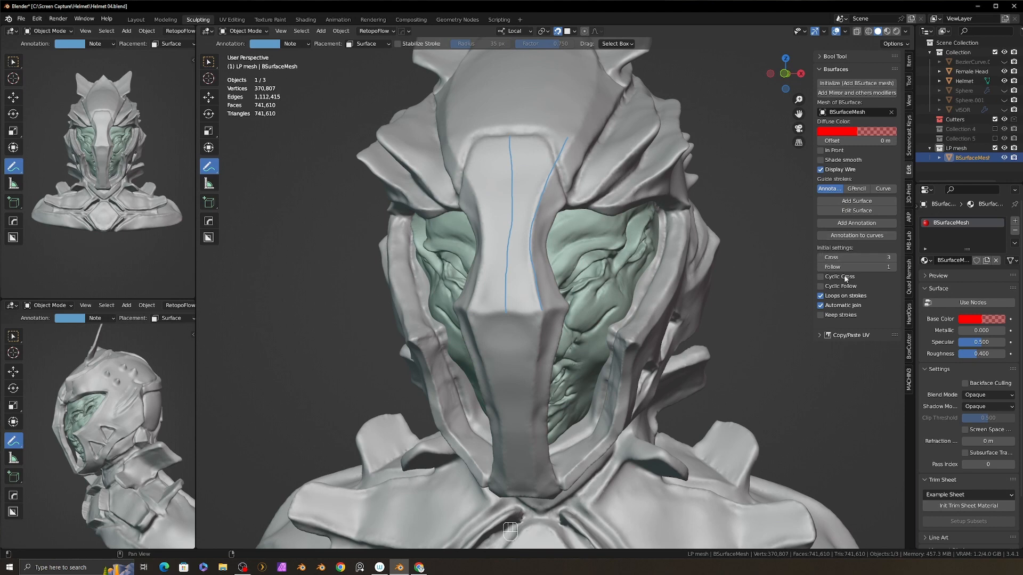
click(850, 204)
middle_drag(556, 203, 558, 217)
drag(856, 128, 856, 128)
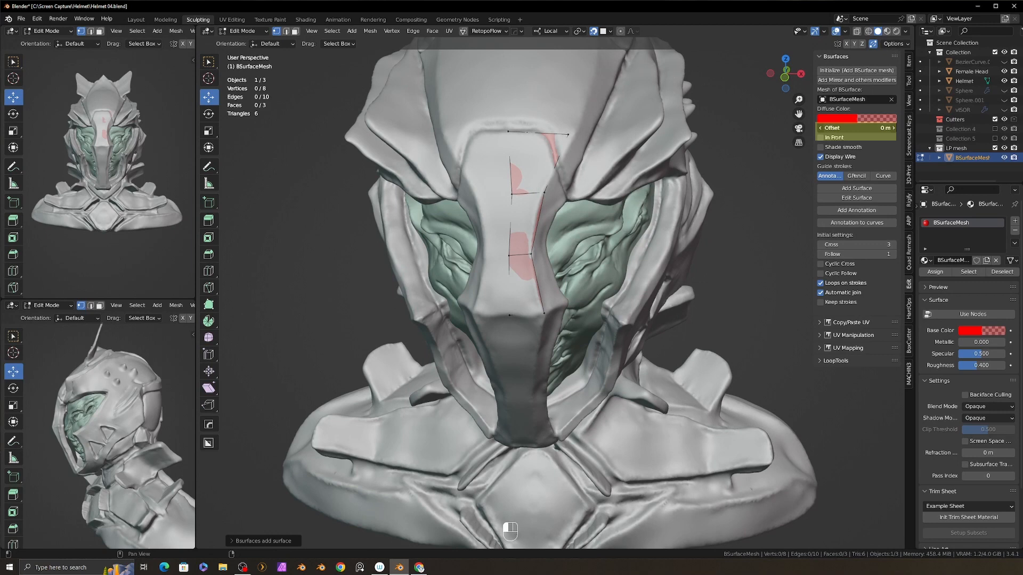
drag(856, 128, 871, 128)
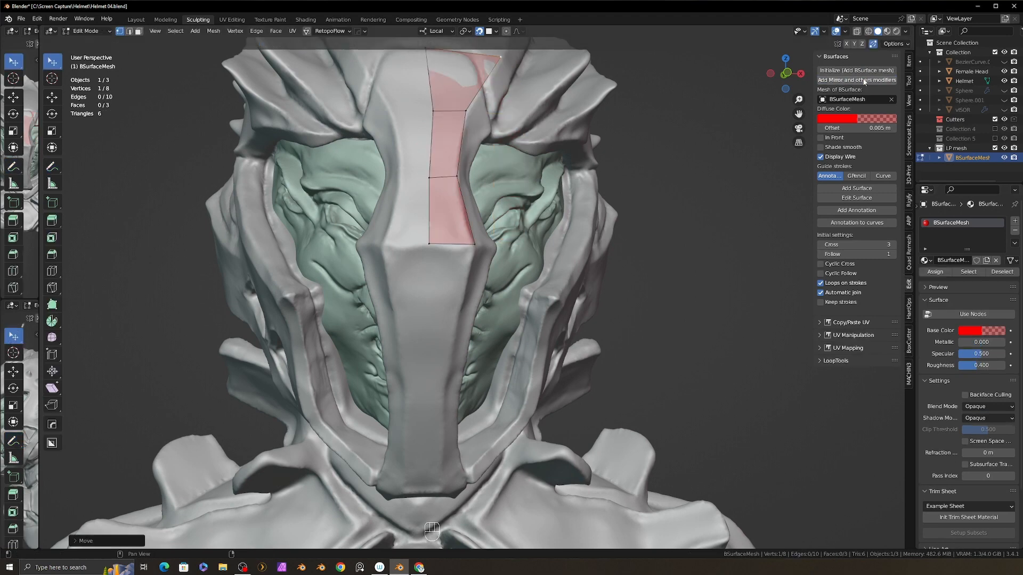
Add the Bsurfaces mirror and other modifiers to the surface mesh and apply its object transform
click(862, 81)
scroll(539, 237, down, 1)
scroll(539, 237, down, 3)
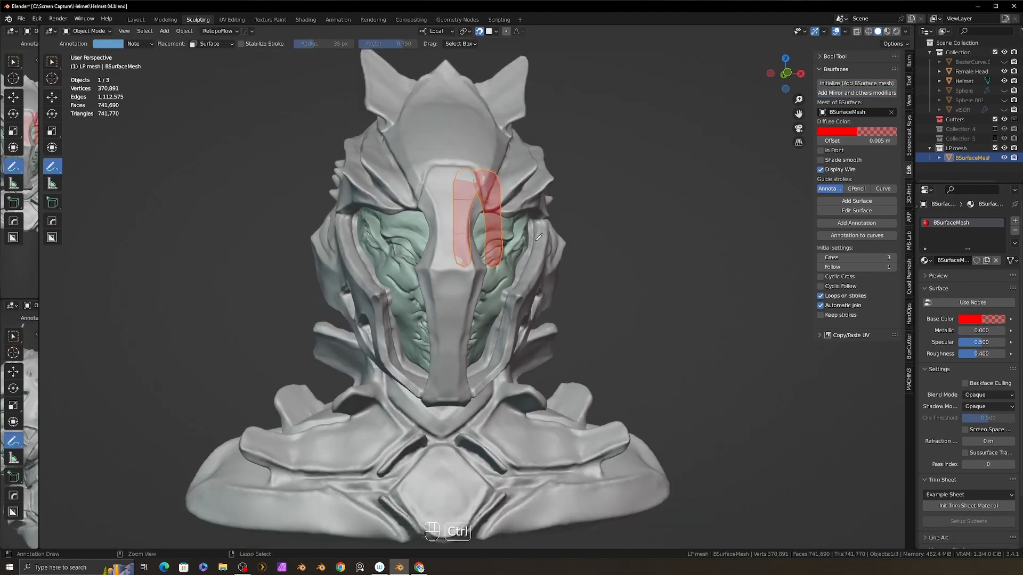
middle_drag(458, 267, 503, 271)
key(ctrl+a)
click(502, 272)
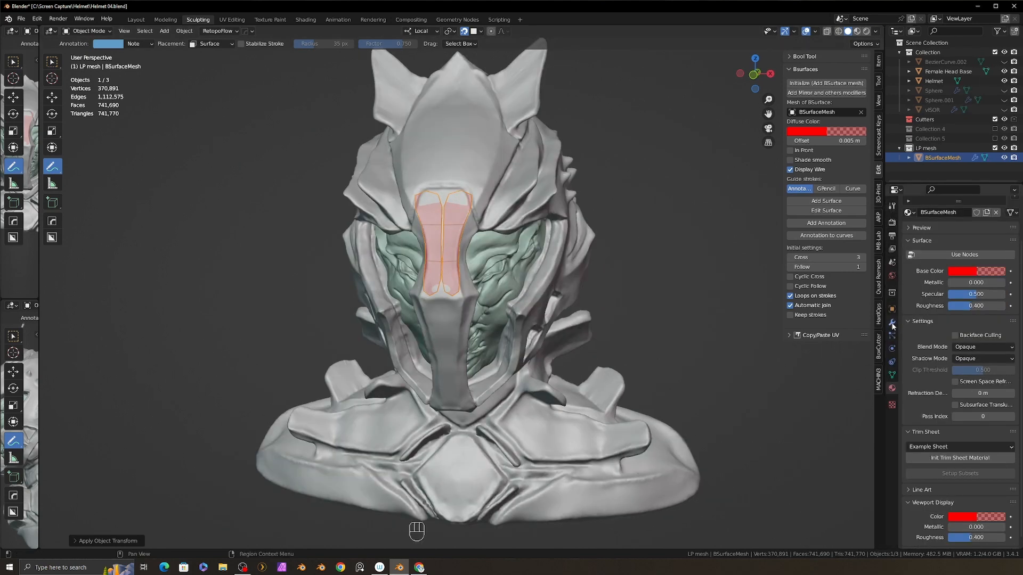
Turn off the viewport display of the mesh's Subdivision and Solidify modifiers
click(892, 322)
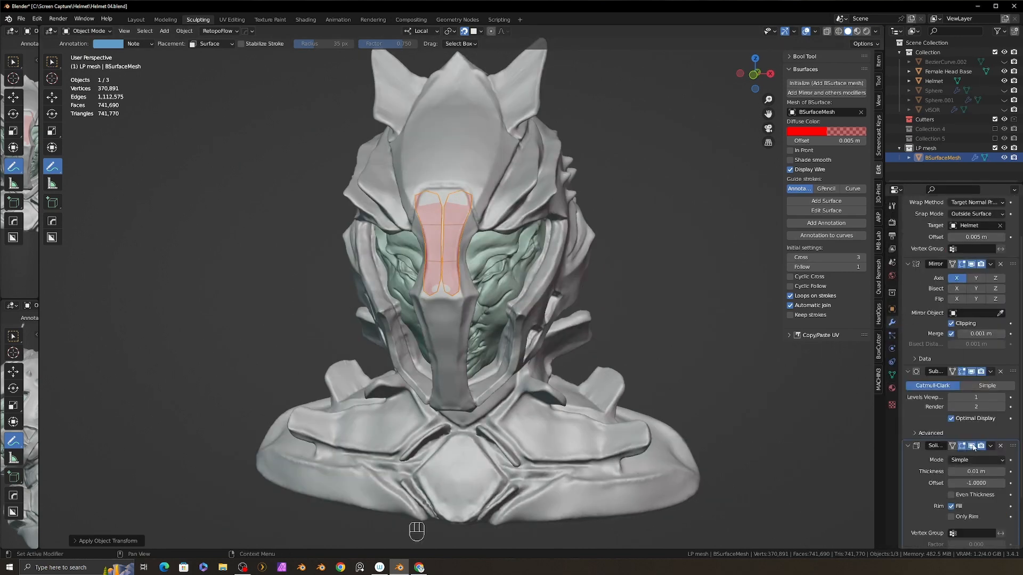
click(972, 371)
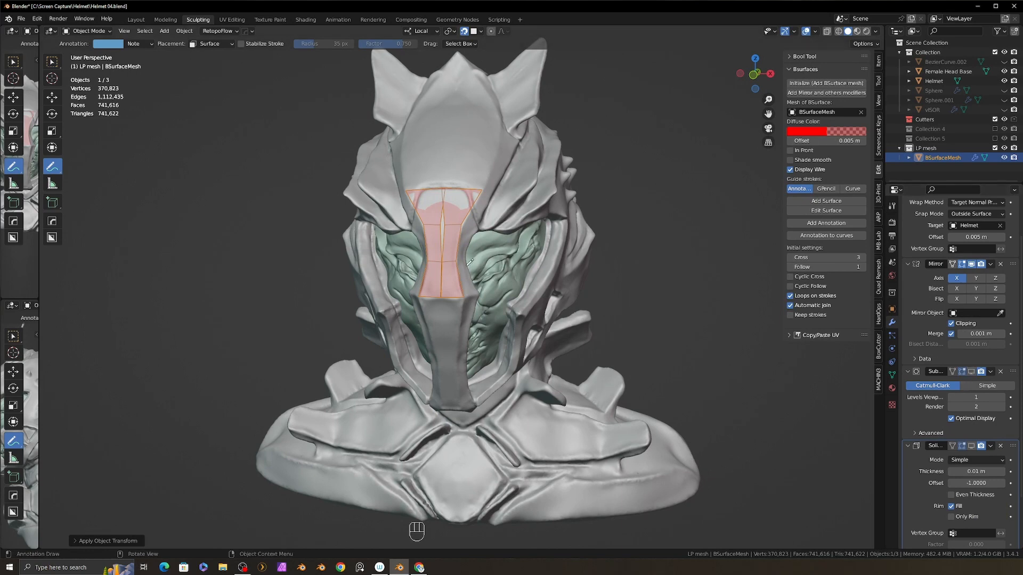
middle_drag(440, 250, 452, 245)
scroll(452, 245, up, 1)
In Edit Mode, move the strip's centre vertices onto the mirror line and adjust its upper outer corner vertex on the nose ridge
key(w)
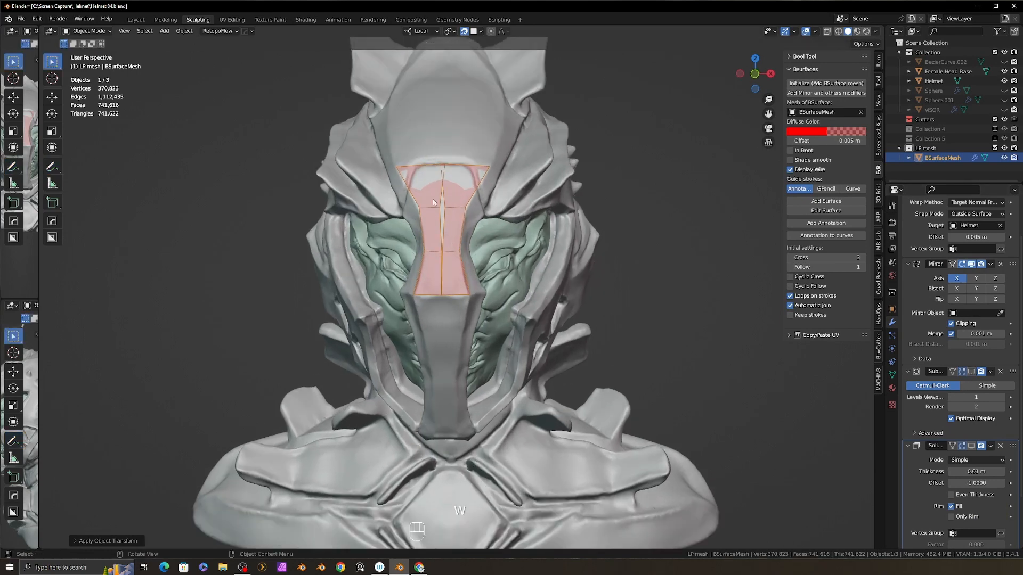
key(ctrl+Tab)
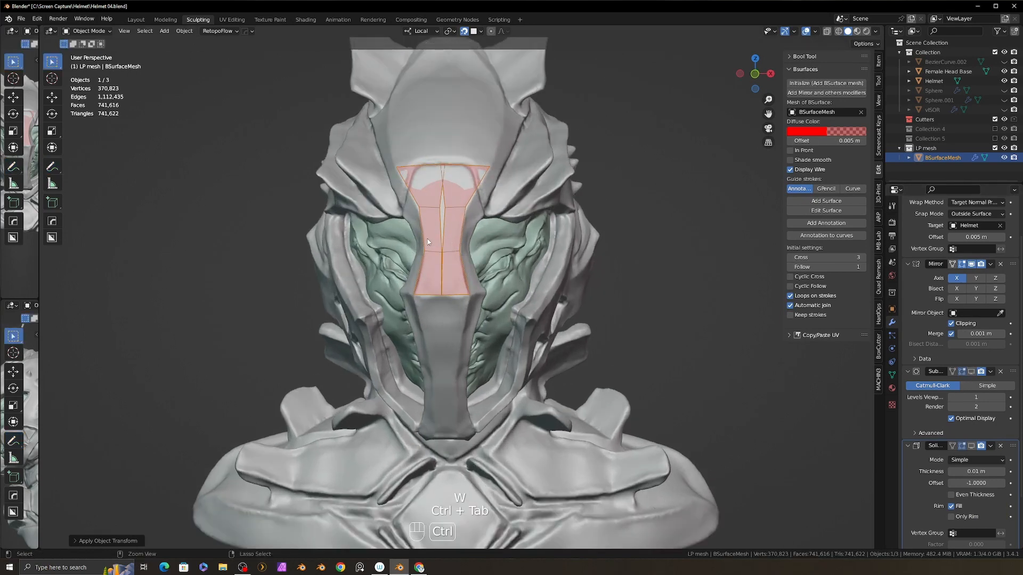
key(Tab)
scroll(429, 237, up, 3)
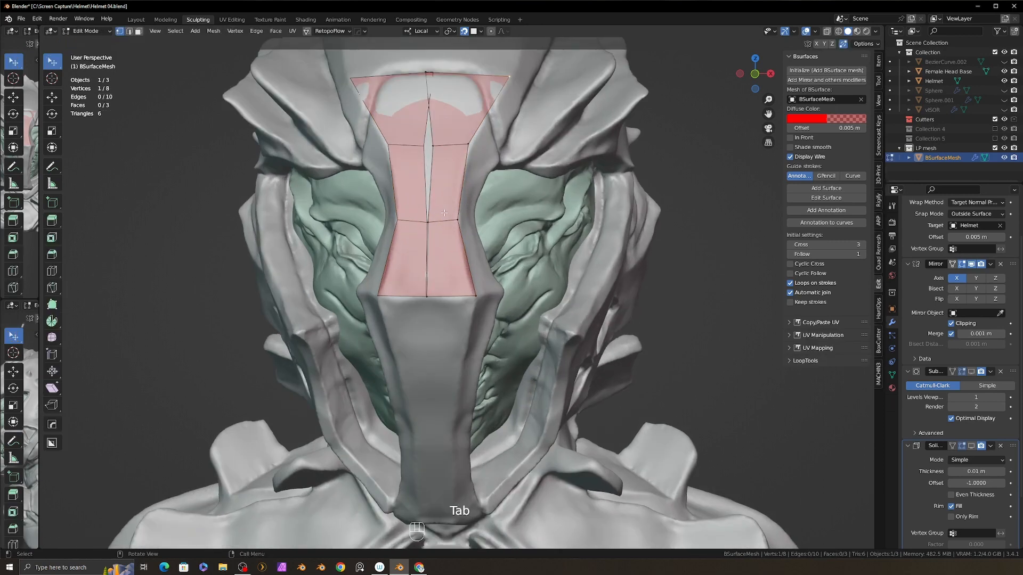
drag(485, 207, 479, 207)
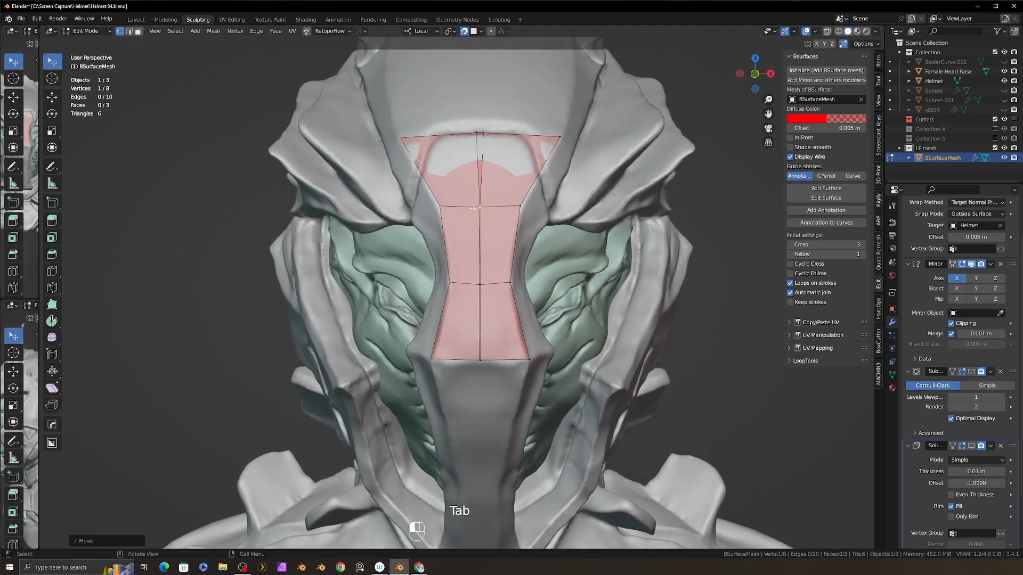
click(480, 285)
drag(480, 285, 480, 284)
drag(483, 360, 480, 359)
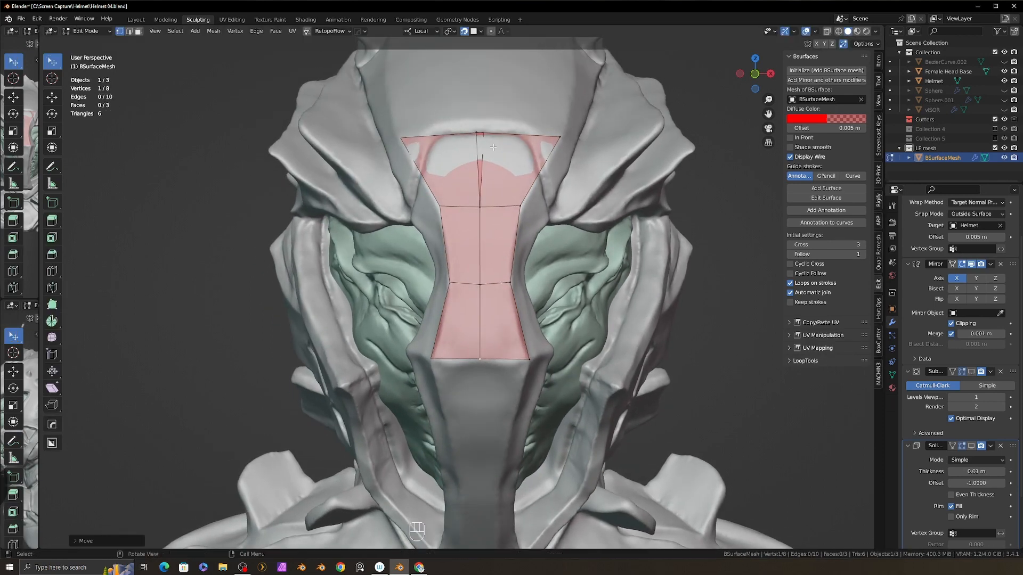
drag(478, 133, 494, 133)
middle_drag(580, 117, 564, 135)
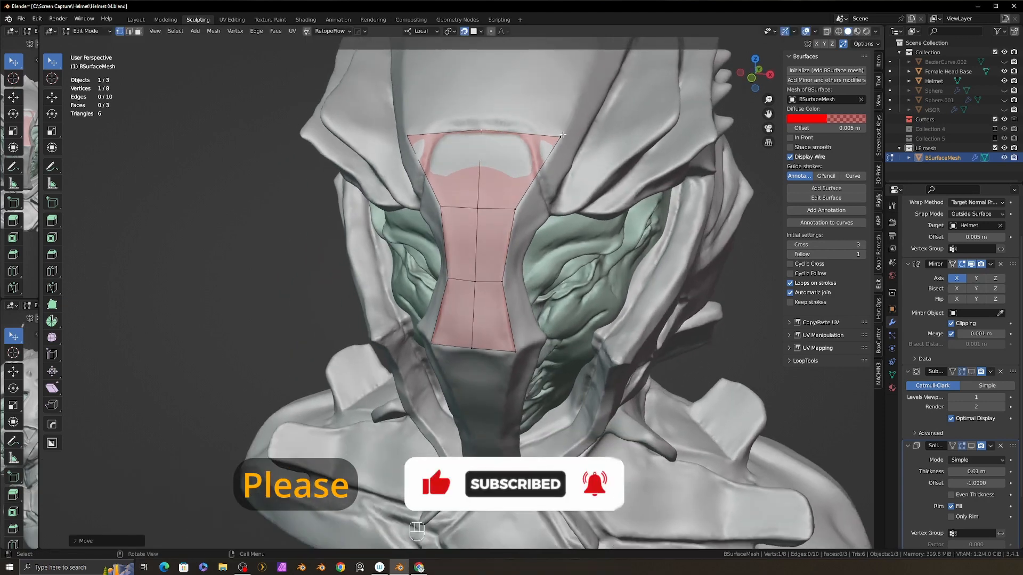
drag(563, 136, 562, 139)
Select the two vertices of the strip's upper edge and draw five horizontal annotation strokes up one half of the helmet's forehead
middle_drag(562, 139, 517, 368)
scroll(542, 273, down, 2)
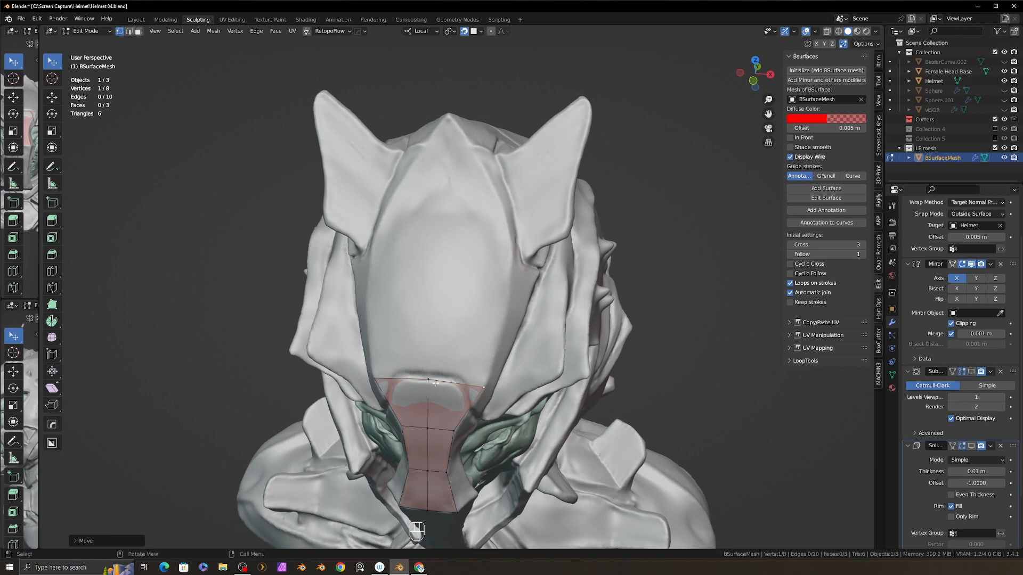
key(shift)
shift+click(484, 386)
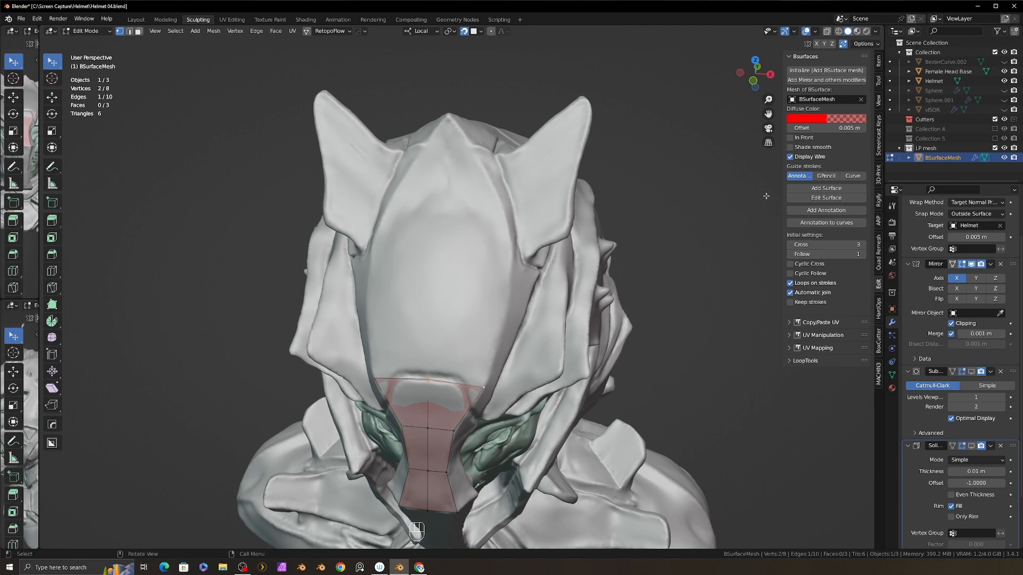
click(52, 166)
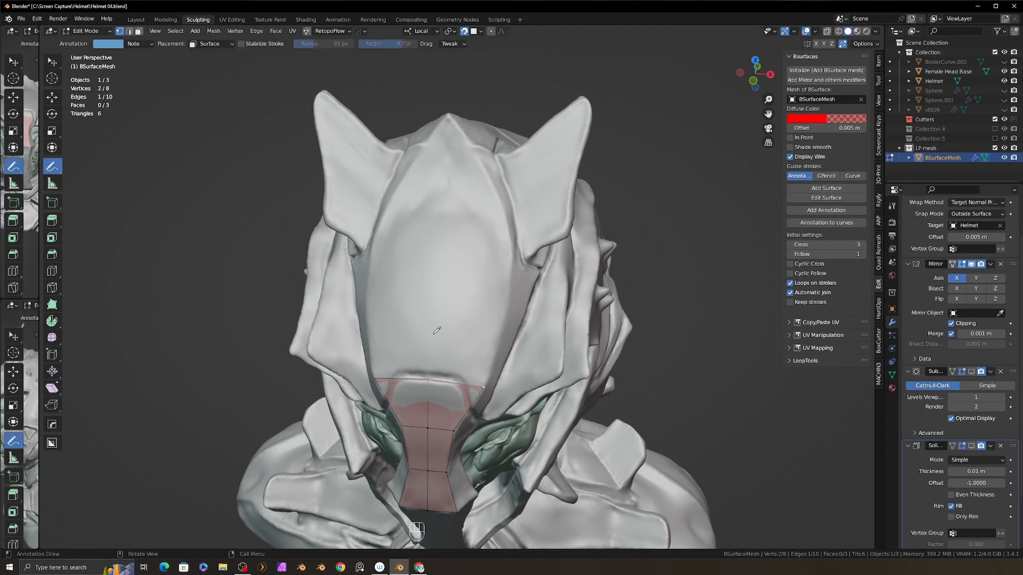
drag(433, 335, 494, 337)
drag(438, 290, 510, 288)
drag(442, 248, 511, 239)
drag(447, 210, 492, 196)
drag(451, 166, 479, 161)
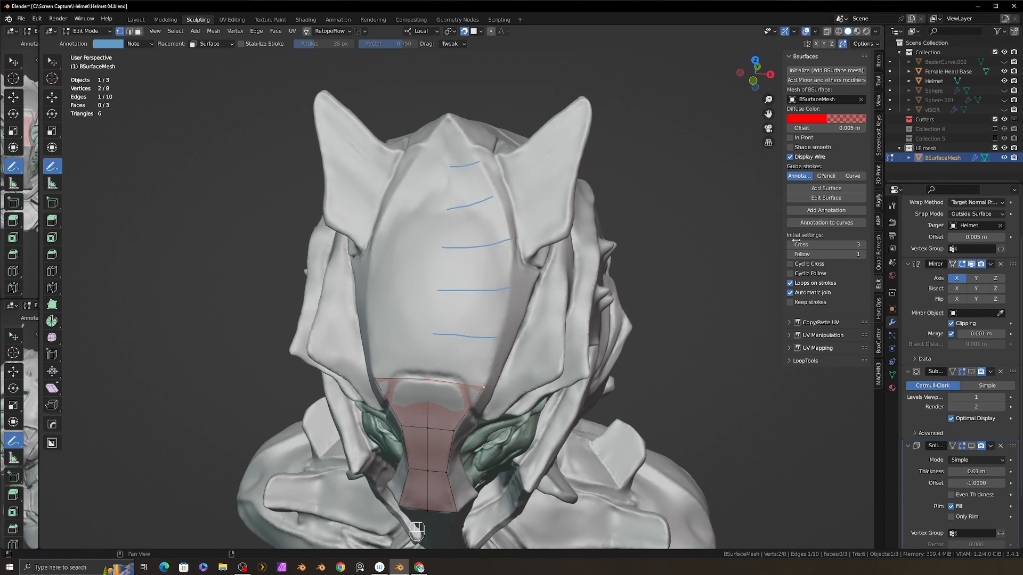
Generate the forehead surface from the annotation strokes and move its five centre vertices onto the mirror line
click(819, 194)
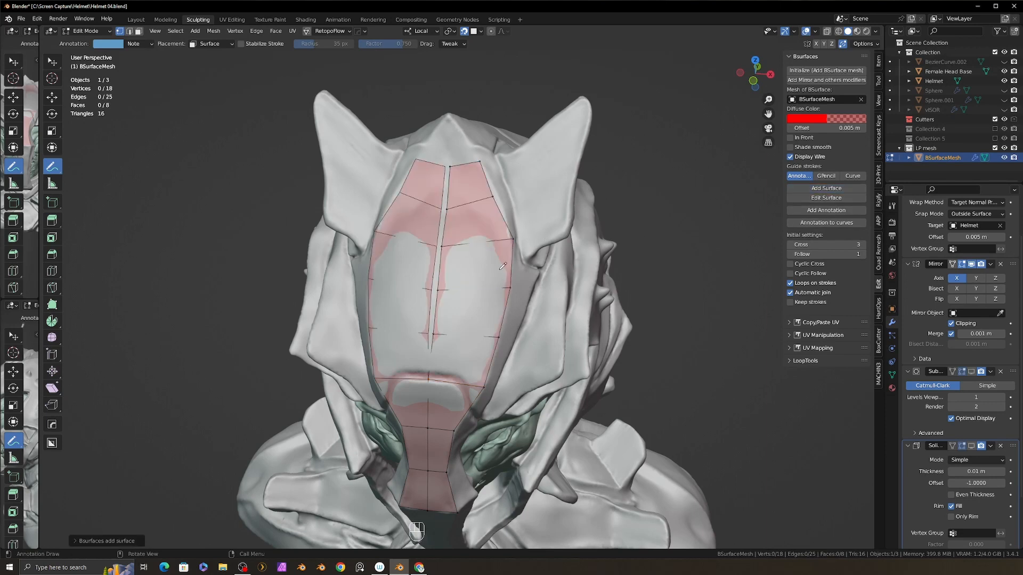
key(w)
drag(442, 331, 423, 330)
drag(439, 290, 424, 289)
drag(447, 246, 432, 245)
drag(447, 209, 432, 208)
drag(451, 166, 434, 166)
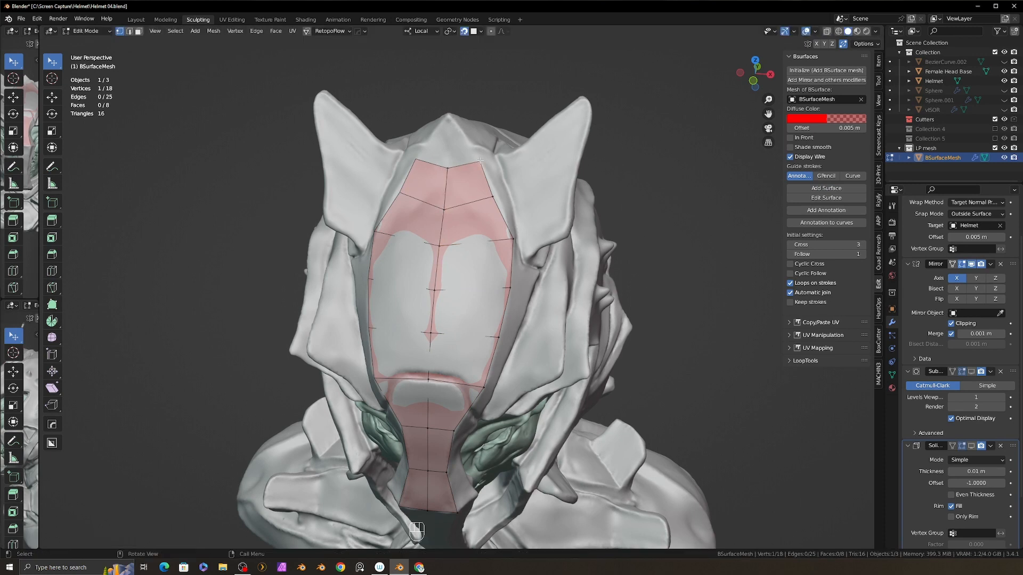
Extrude the forehead strip's upper edge and move the new vertices onto the helmet's pointed crest tip
shift+click(471, 160)
key(e)
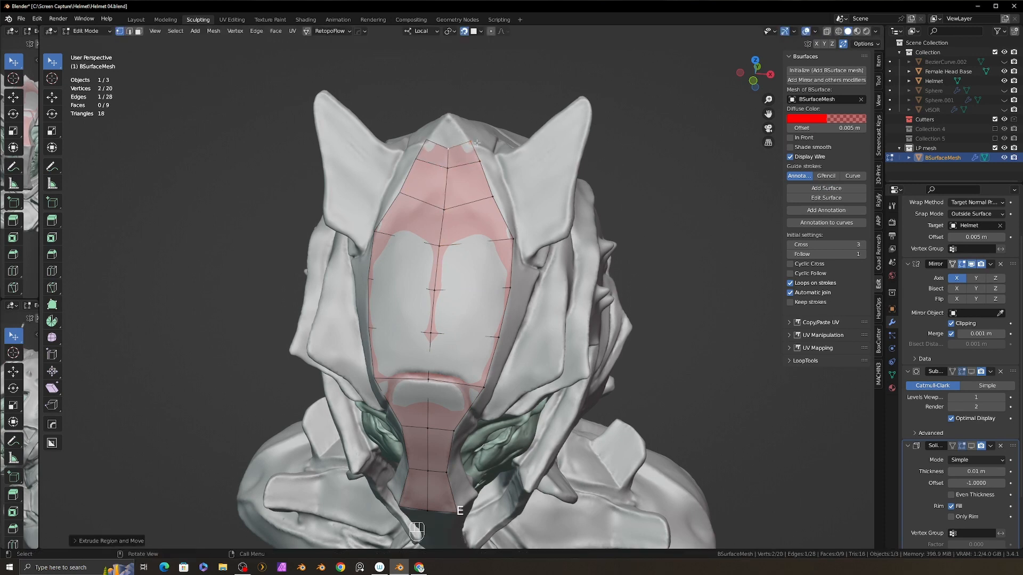
click(447, 121)
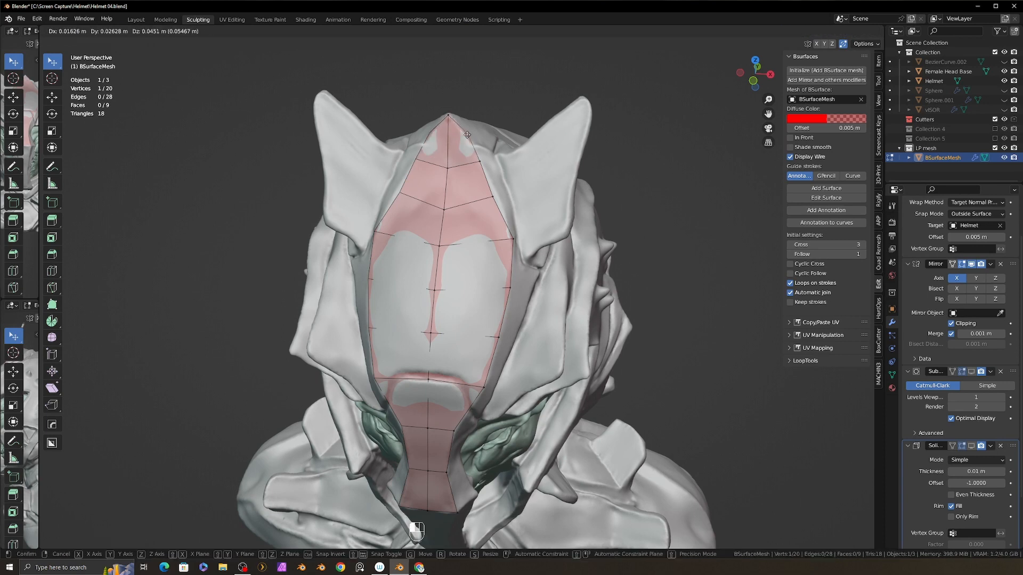
middle_drag(451, 128, 510, 235)
click(503, 276)
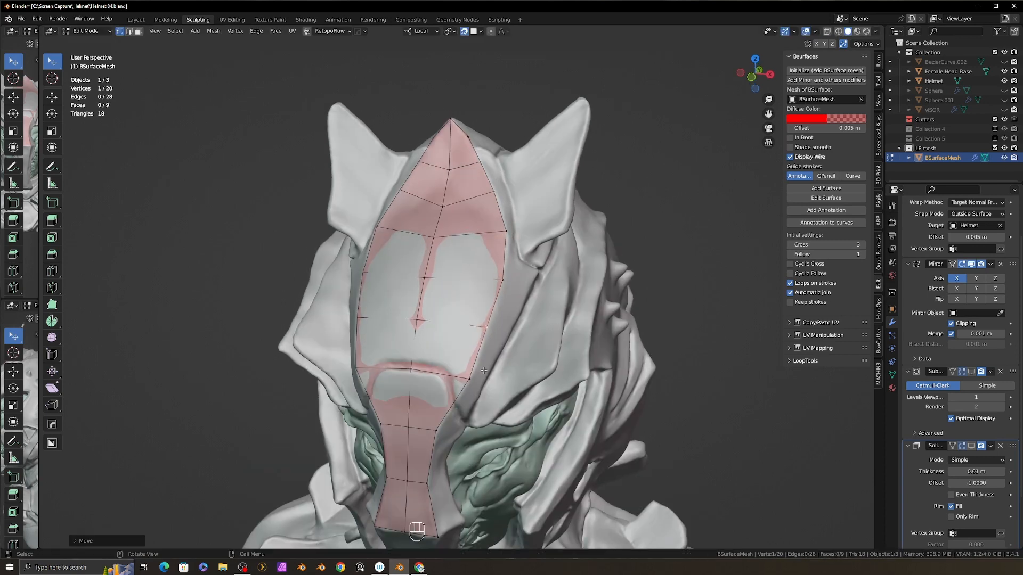
Extrude the nose strip's lower edge five times down the middle of the face guard to the chin
middle_drag(463, 373, 430, 235)
ctrl+click(462, 235)
key(e)
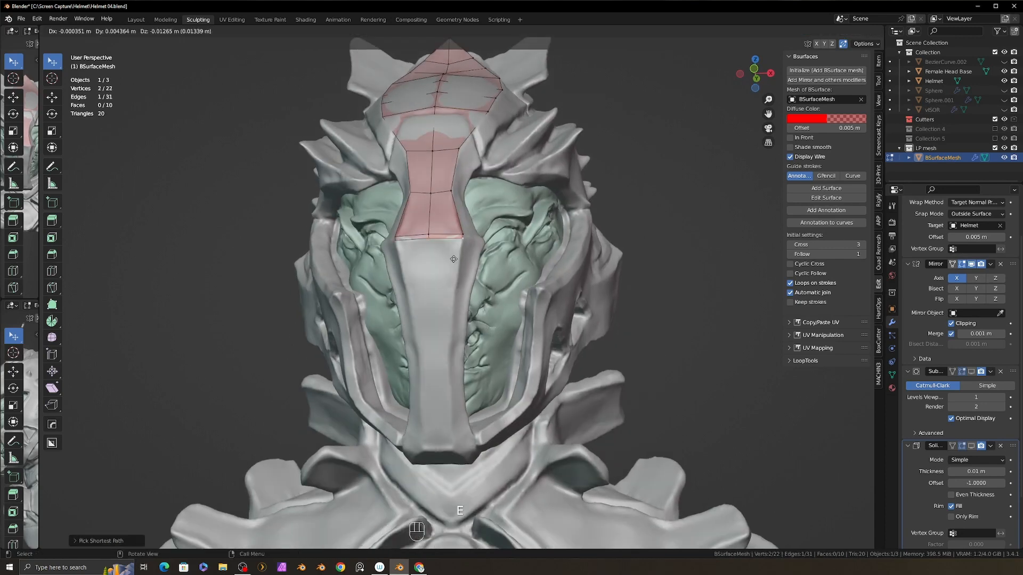
click(445, 299)
key(e)
click(441, 348)
key(e)
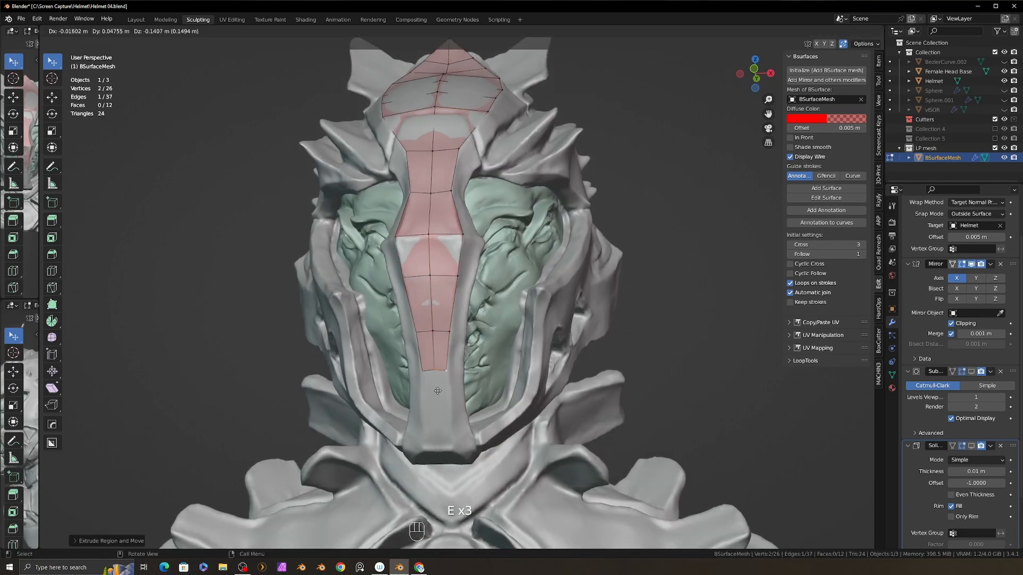
click(441, 400)
key(e)
click(442, 431)
key(e)
click(442, 463)
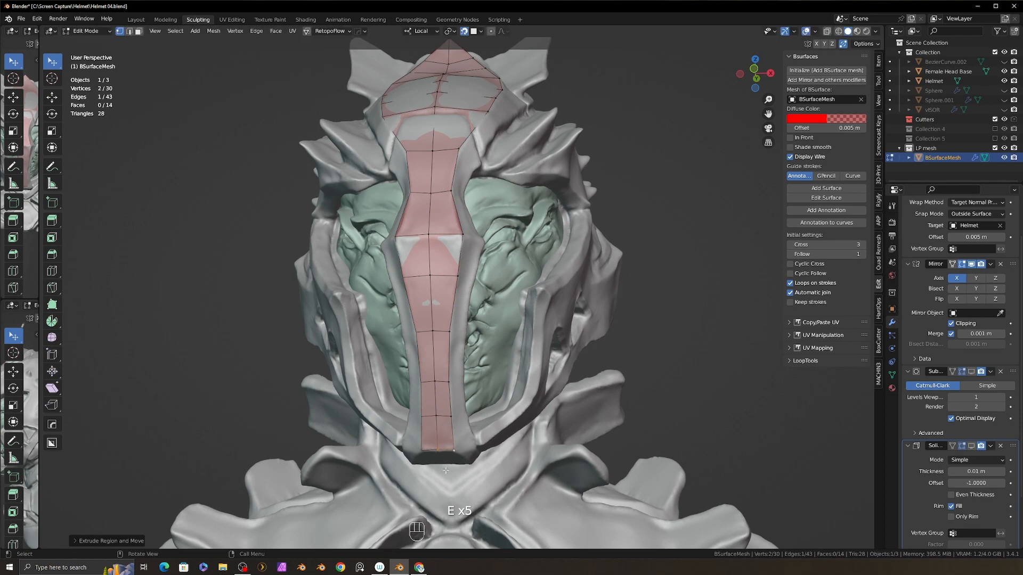
Extrude the strip's end edge four more times along the chin's underside and adjust its last outer vertex
middle_drag(442, 463, 469, 373)
key(e)
click(487, 385)
key(e)
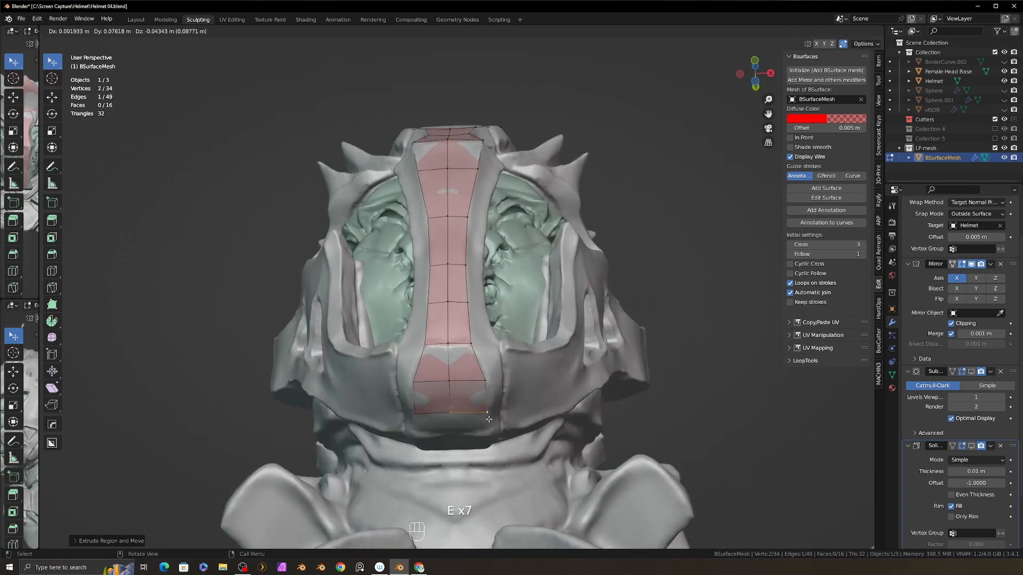
click(488, 411)
key(e)
click(489, 437)
middle_drag(489, 437, 492, 449)
key(e)
click(492, 448)
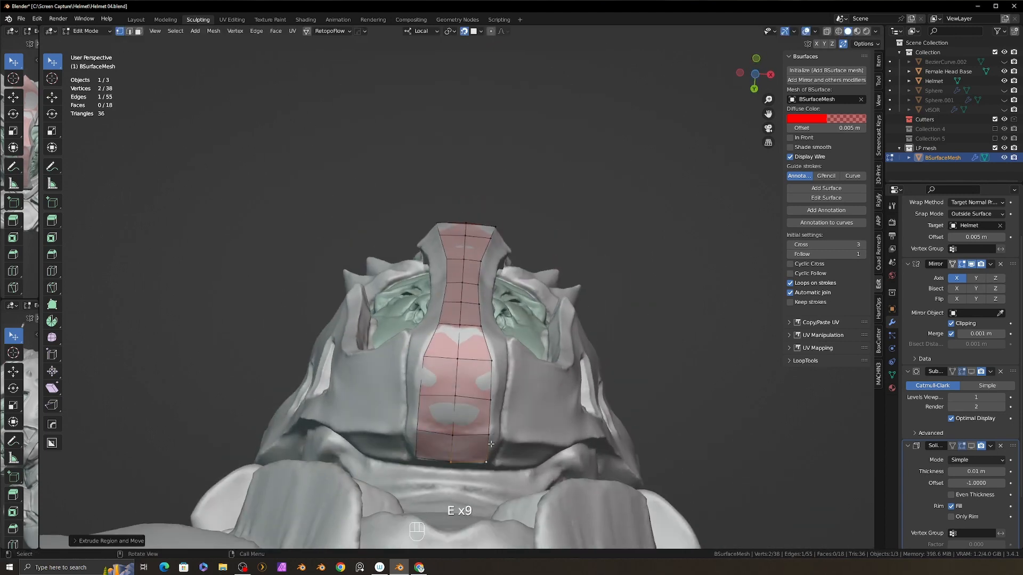
drag(487, 456, 490, 434)
Select the lower face guard's side edge path, annotate two strokes down the guard's side, and generate a Bsurfaces surface between them
middle_drag(490, 434, 395, 252)
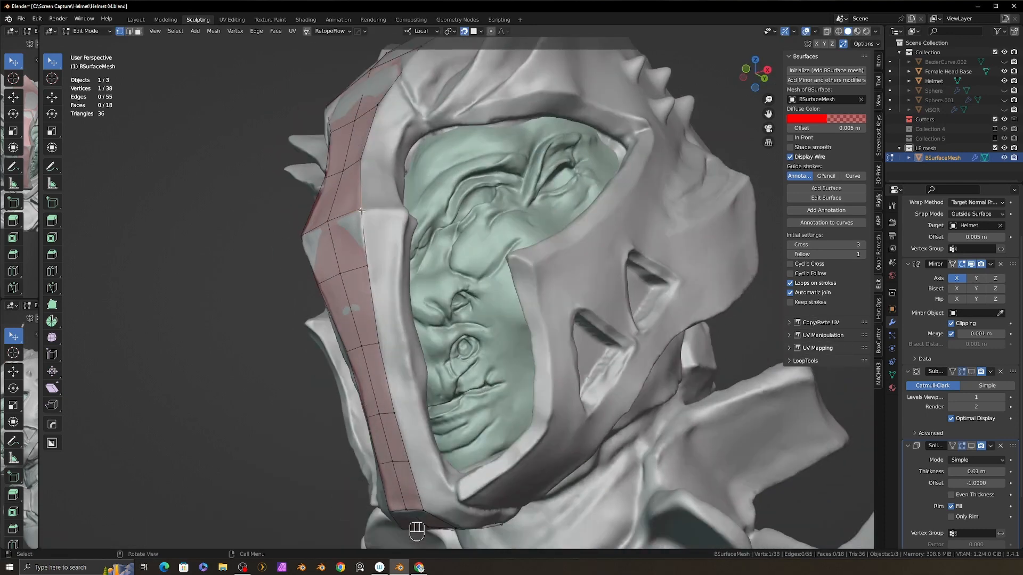
ctrl+click(423, 507)
middle_drag(423, 507, 468, 259)
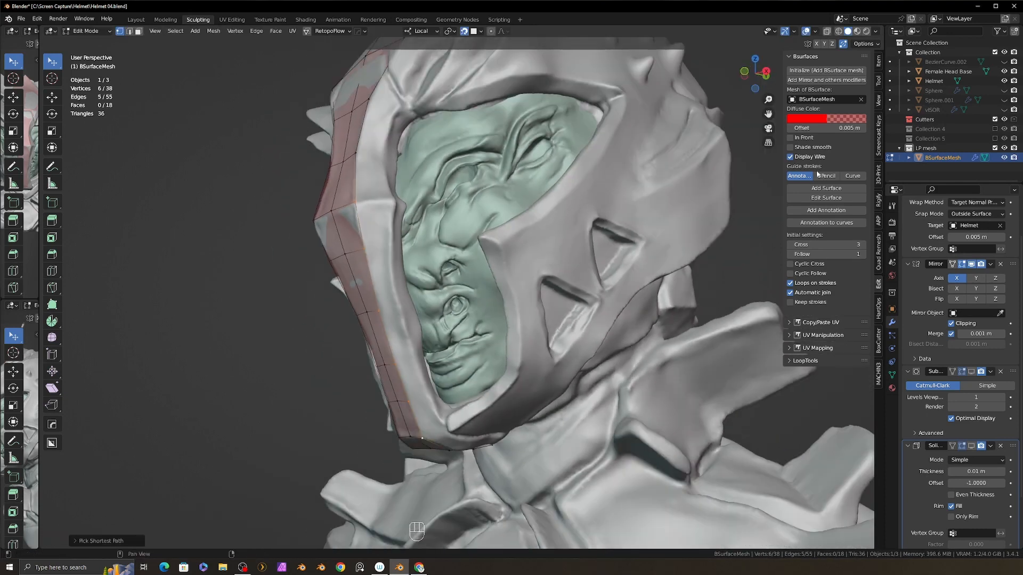
click(53, 166)
middle_drag(398, 203, 378, 206)
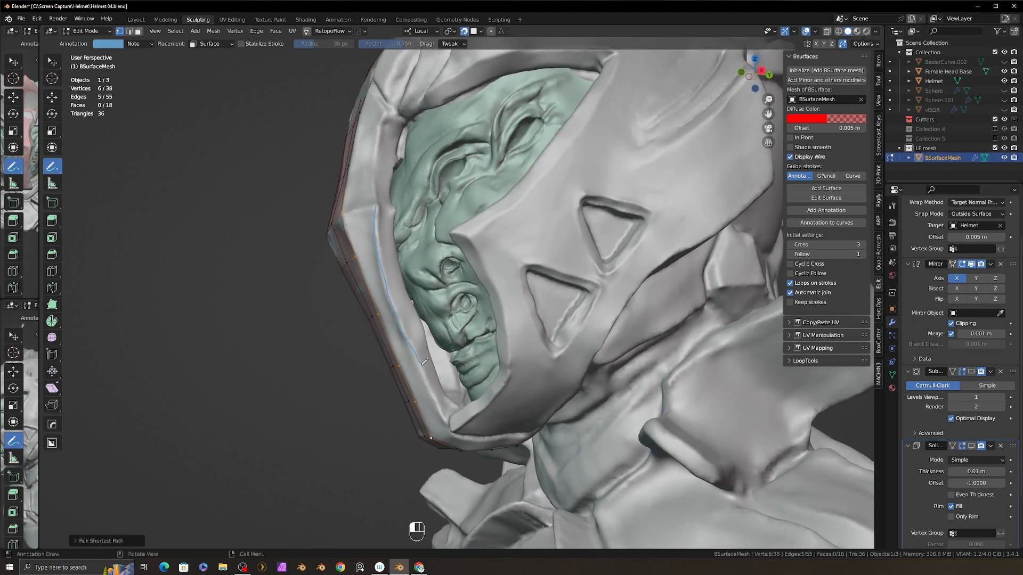
middle_drag(402, 225, 386, 223)
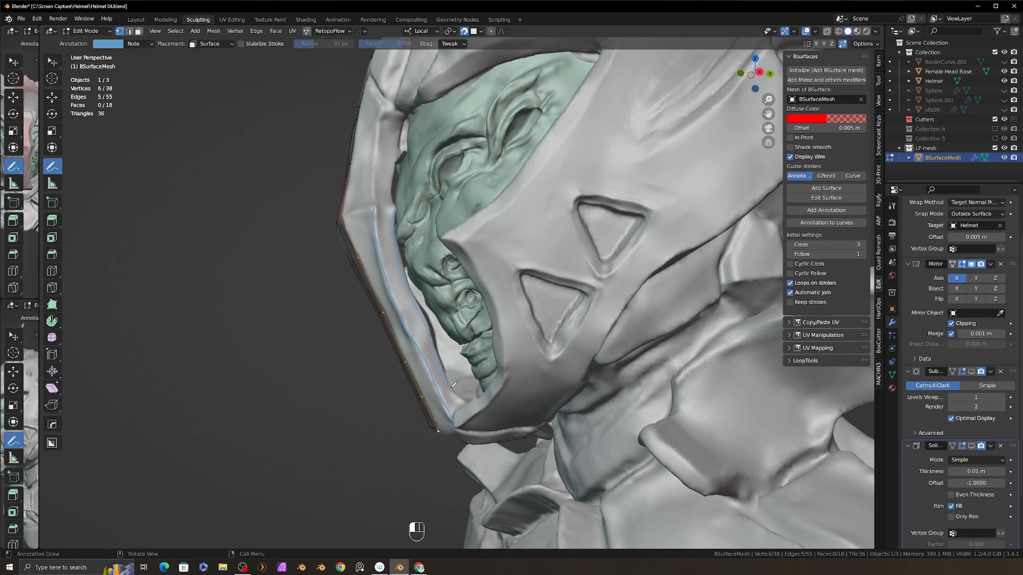
click(826, 188)
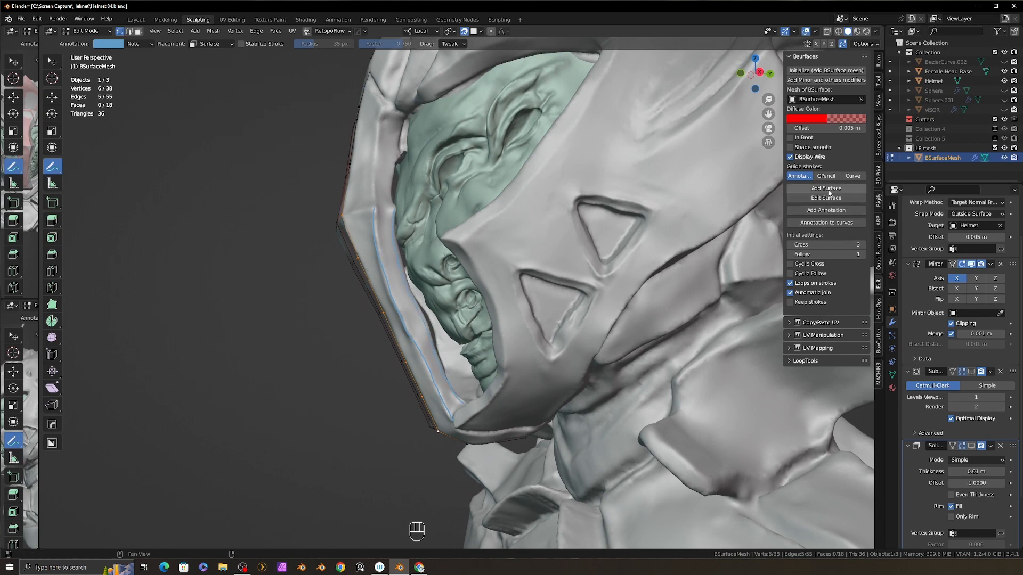
Adjust the new side strip's end vertices on the guard's ridge and add an edge loop across the nose strip below the brow
middle_drag(438, 232, 452, 241)
key(w)
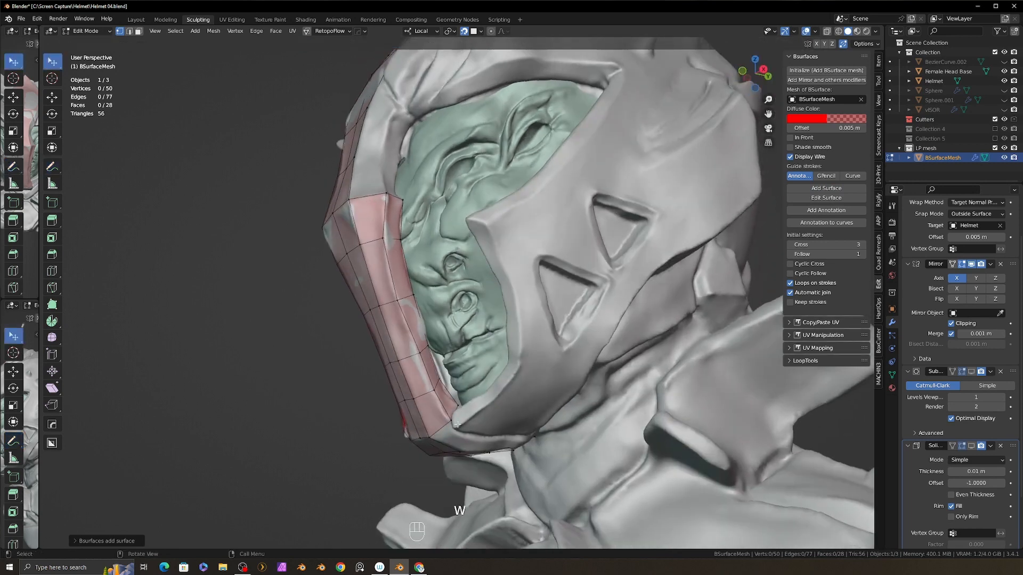
drag(449, 422, 431, 394)
middle_drag(406, 335, 399, 345)
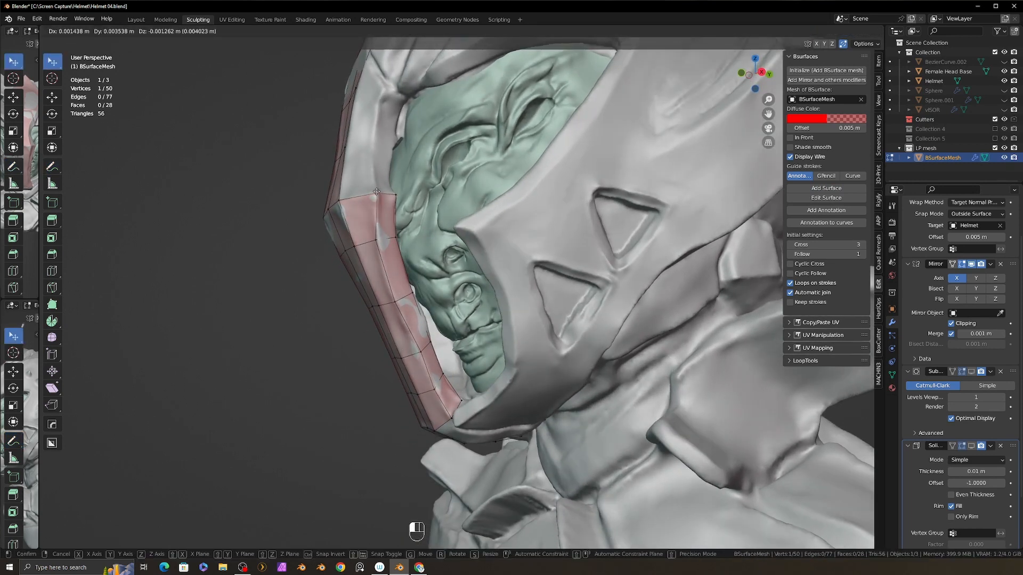
shift+middle_drag(374, 192, 361, 323)
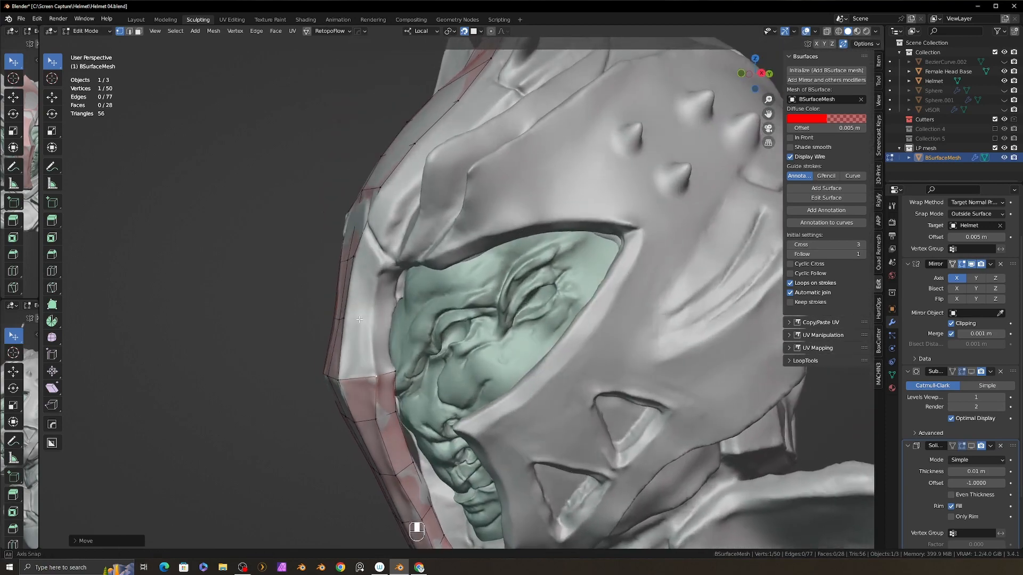
middle_drag(362, 251, 365, 245)
middle_drag(380, 189, 343, 252)
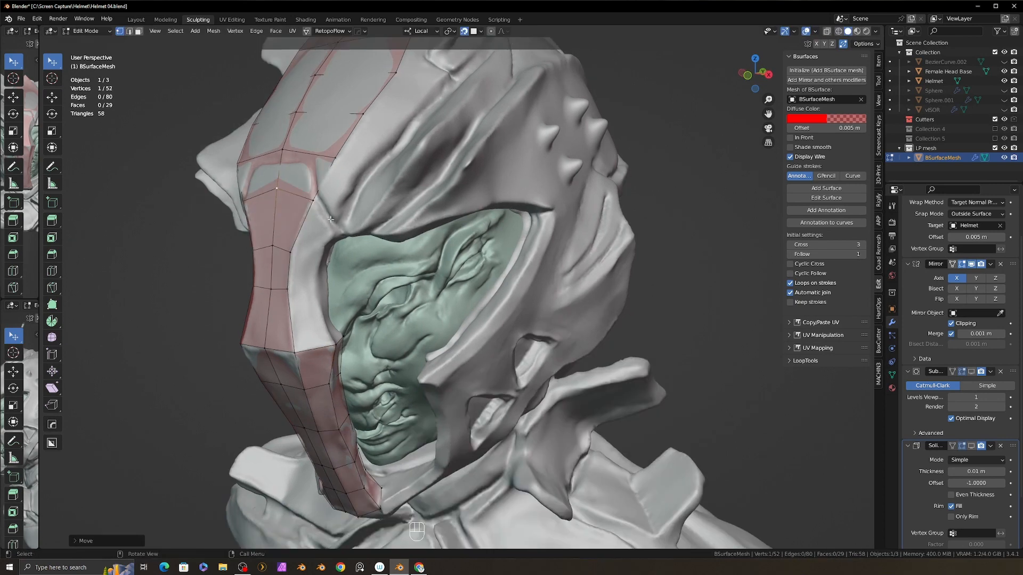
Select the upper nose guard's side edge path, generate a surface from two strokes beside the eye opening, and adjust its inner vertex
ctrl+click(294, 350)
middle_drag(293, 350, 768, 216)
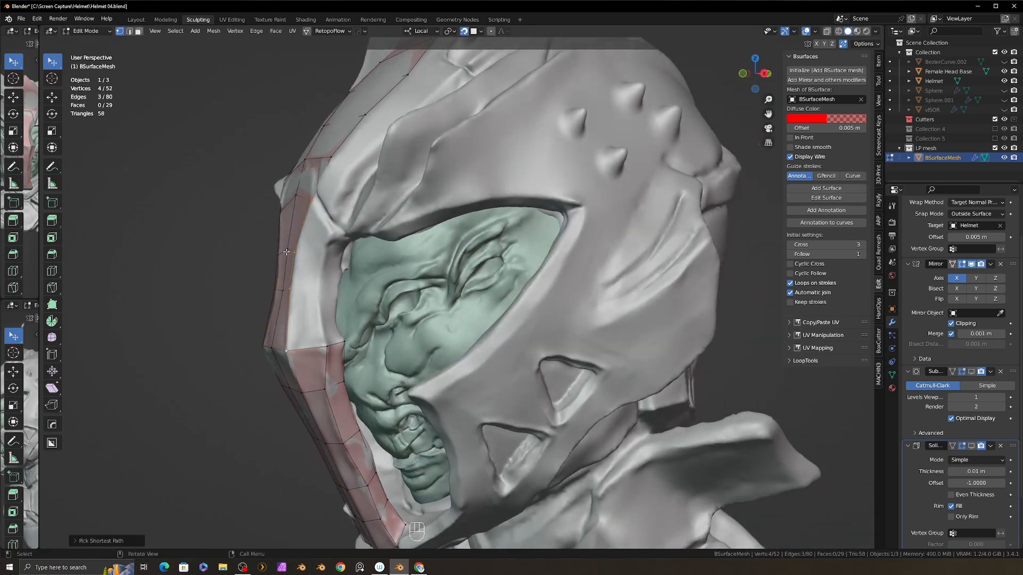
click(54, 170)
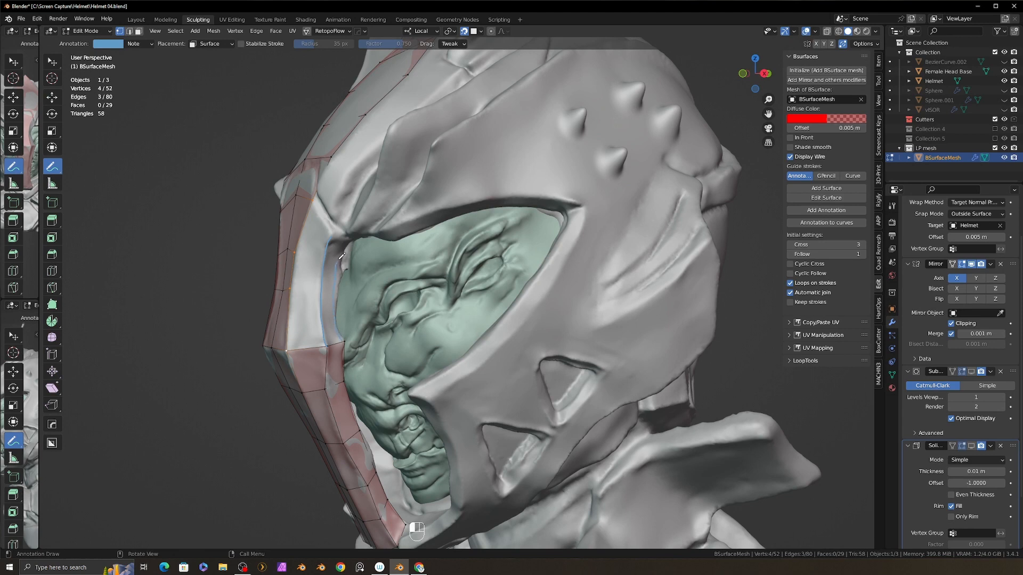
click(825, 190)
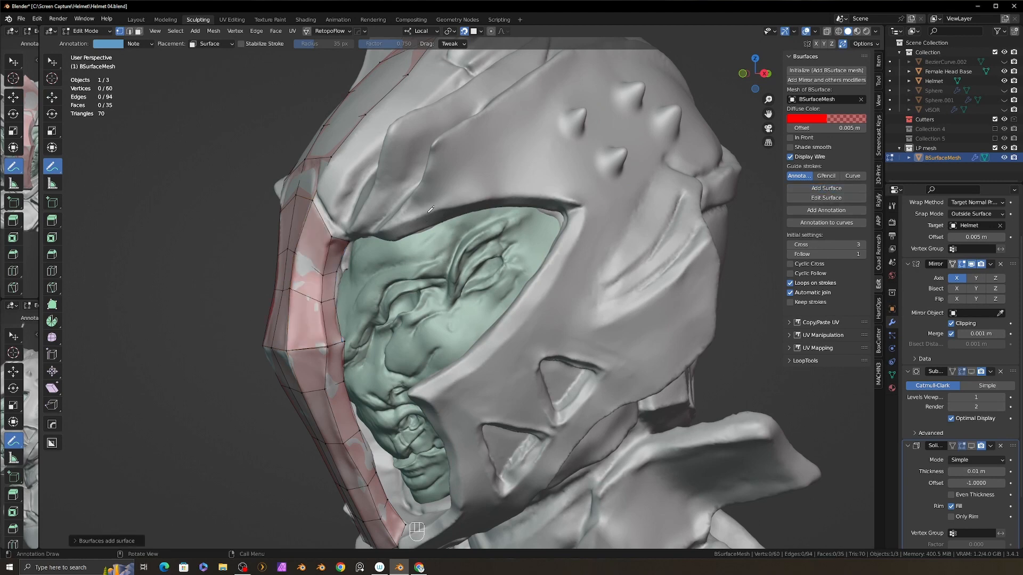
key(w)
middle_drag(335, 255, 311, 278)
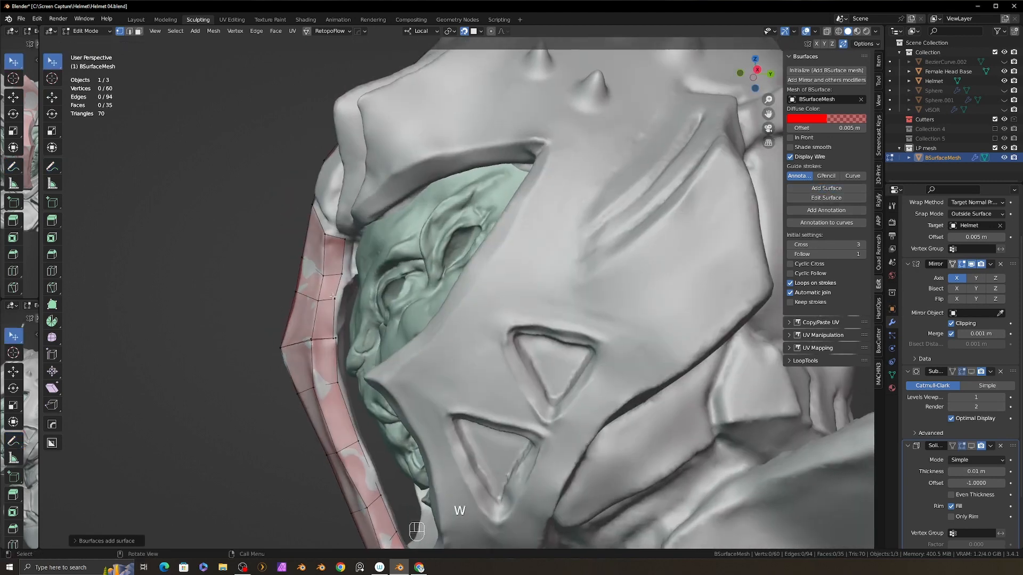
drag(333, 297, 336, 301)
middle_drag(337, 302, 395, 323)
Extrude the side strip's lower edge around the chin and move the new vertices onto the rim of its underside
ctrl+click(523, 331)
key(e)
click(492, 309)
drag(389, 318, 422, 341)
drag(405, 304, 400, 308)
drag(420, 337, 423, 340)
middle_drag(426, 341, 379, 352)
drag(449, 356, 449, 347)
drag(510, 356, 513, 339)
Extrude one more face at the rear end of the chin's underside strip and adjust its vertices
middle_drag(513, 339, 516, 279)
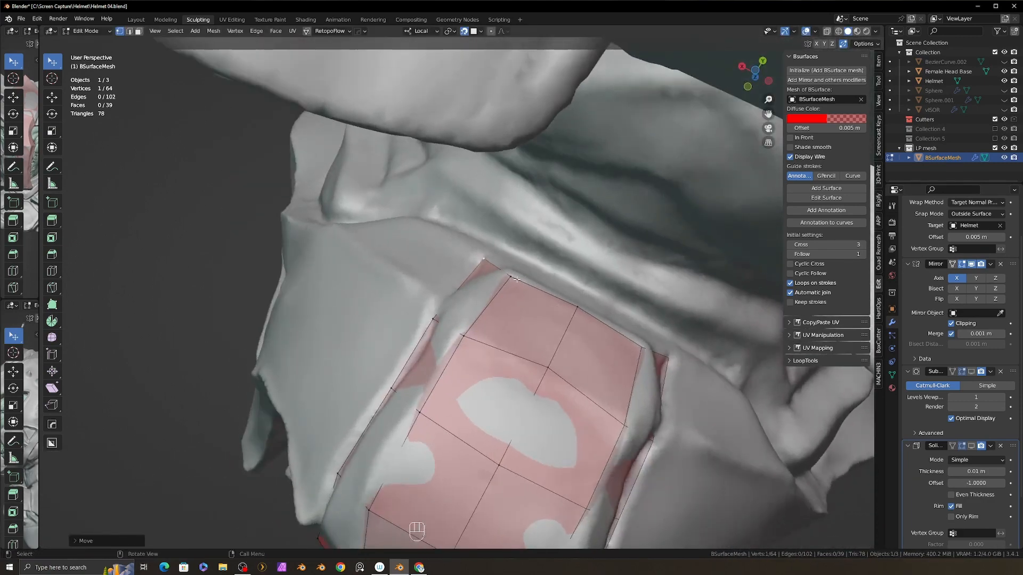
key(e)
click(588, 292)
drag(522, 259, 506, 258)
drag(506, 259, 483, 259)
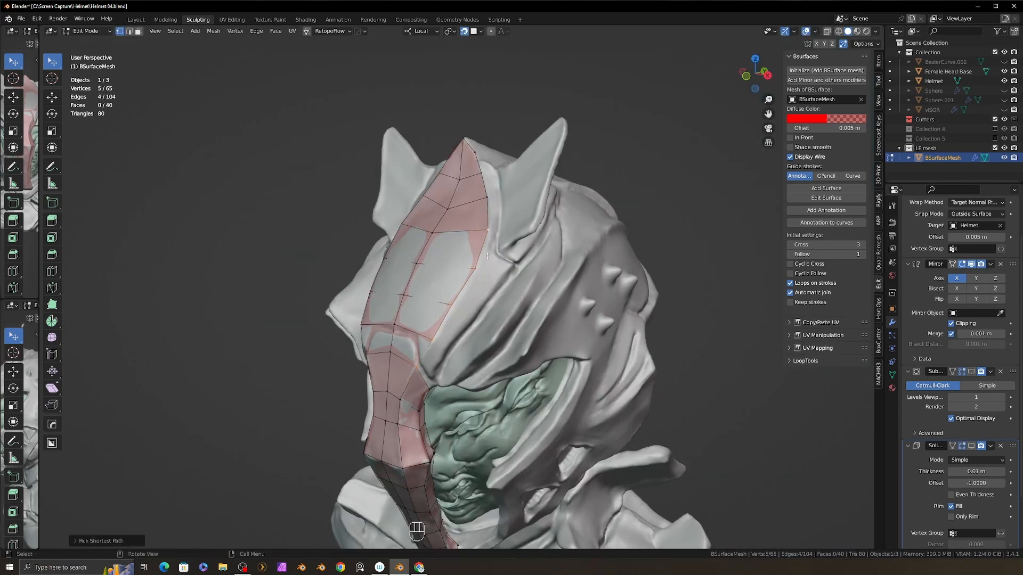
Annotate the crease beside the forehead, generate a surface from its selected side edge, and adjust the new strip's vertex
middle_drag(487, 256, 487, 266)
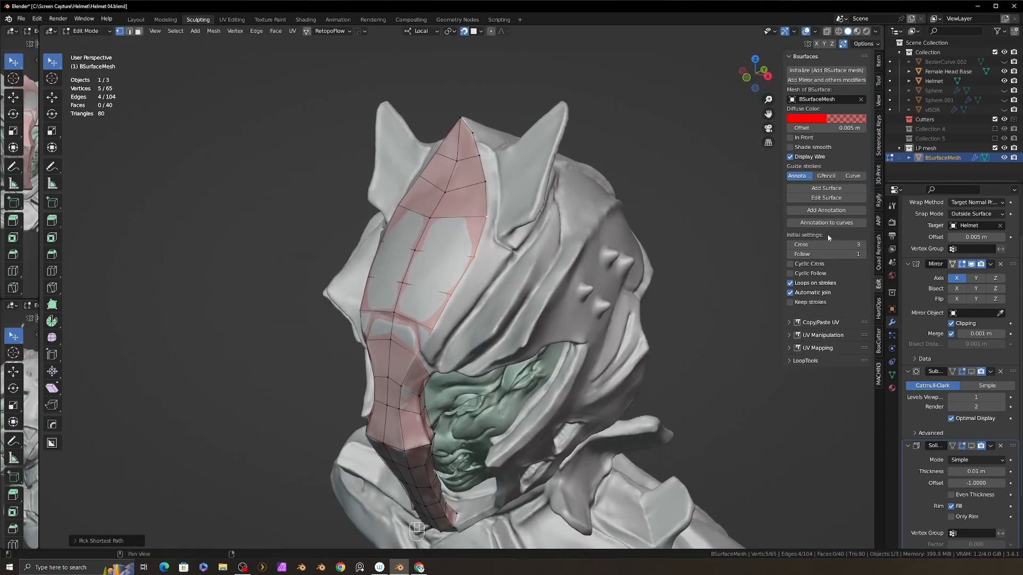
click(825, 210)
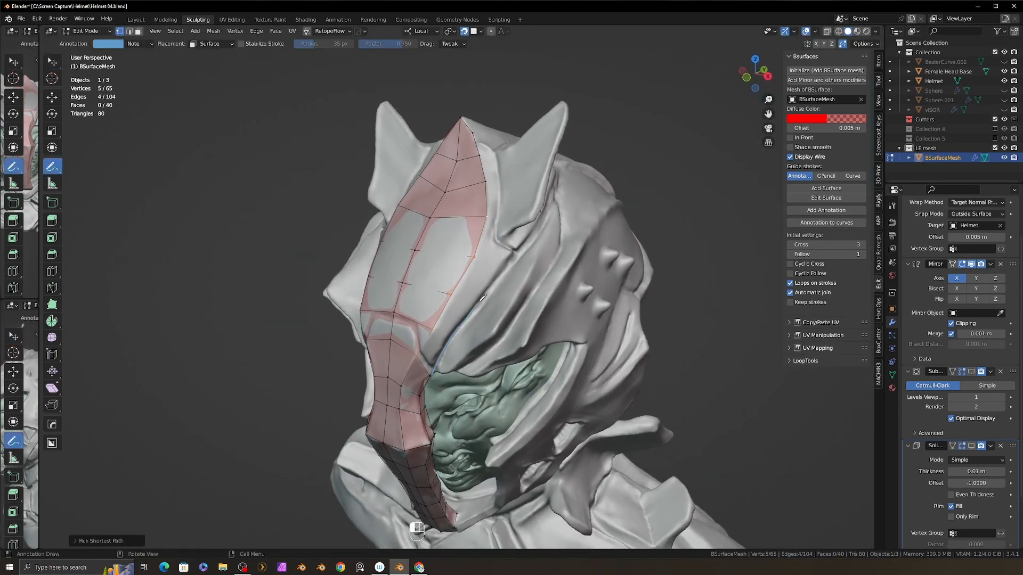
click(825, 188)
key(w)
drag(504, 276, 514, 283)
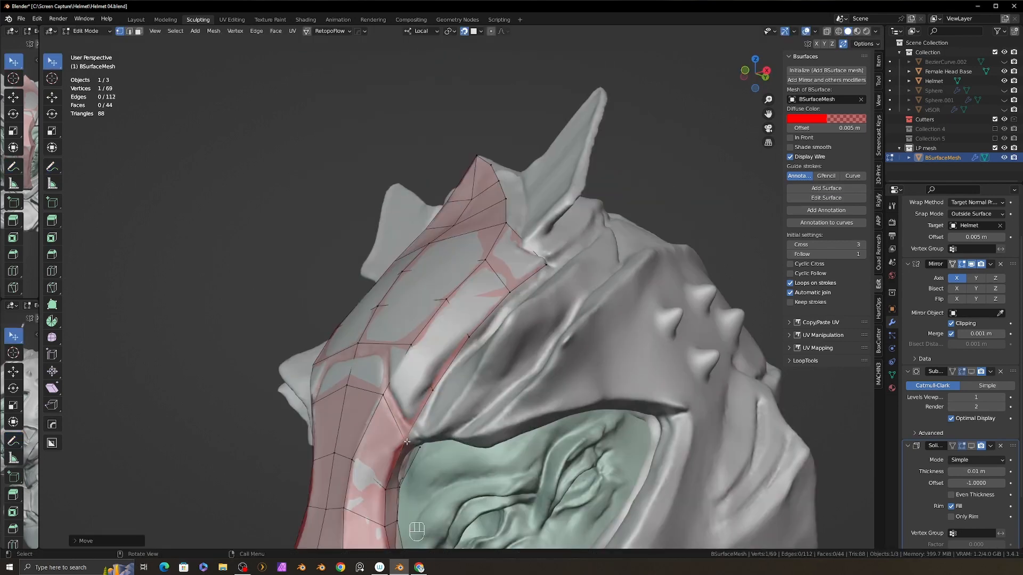
Select the crown's side edge path, annotate a stroke along the horn's base, and generate a surface strip beside it
middle_drag(458, 319, 476, 298)
drag(477, 298, 474, 283)
click(474, 283)
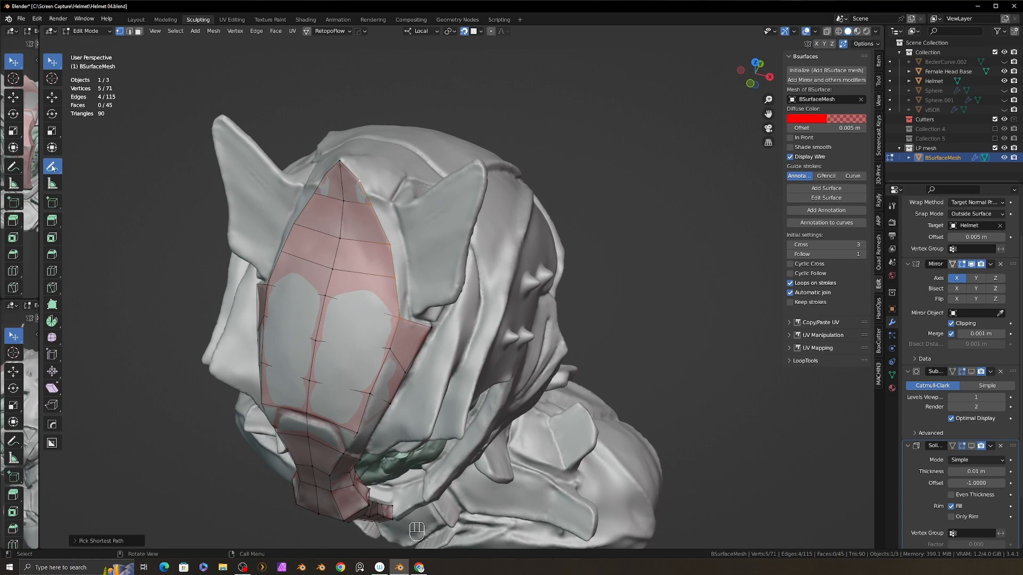
mouse_move(412, 315)
mouse_down()
mouse_move(399, 227)
mouse_move(376, 177)
mouse_up()
click(812, 188)
key(w)
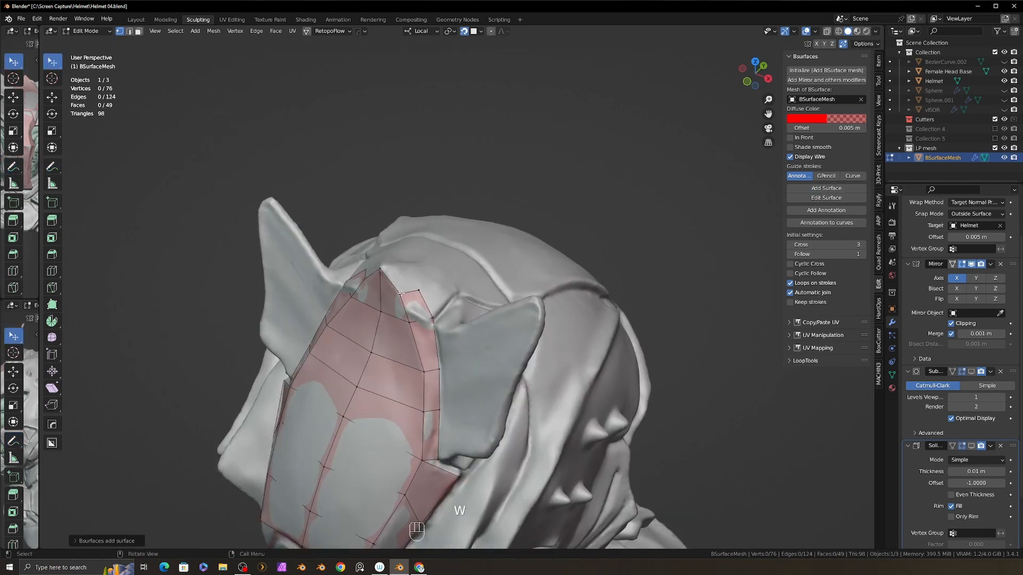
Extrude a face joining the crown strip to the crest tip and adjust the strip's vertices around the horn's base
middle_drag(479, 277, 466, 291)
drag(466, 291, 459, 295)
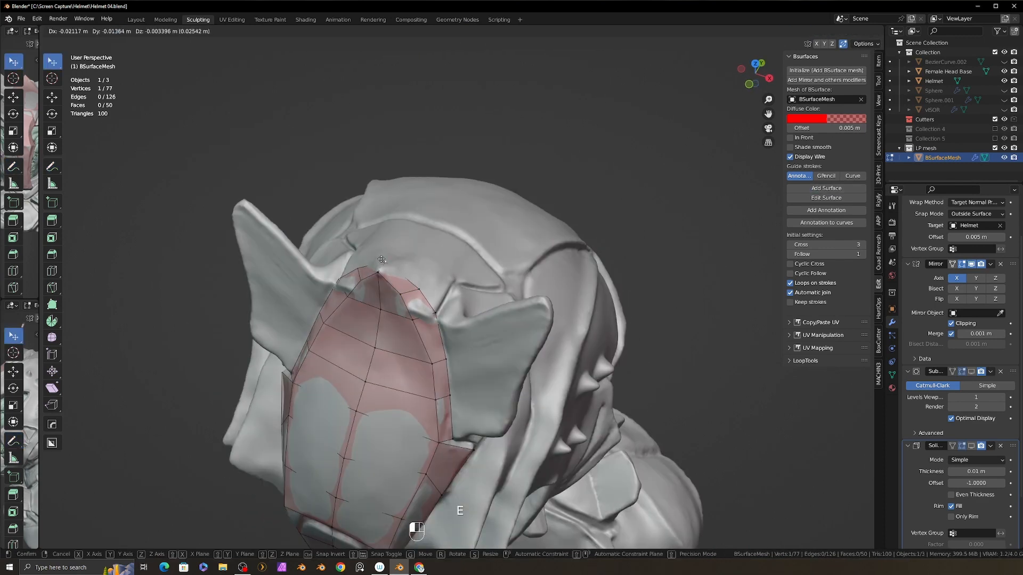
middle_drag(458, 296, 393, 224)
scroll(394, 298, up, 2)
drag(395, 374, 396, 364)
drag(419, 406, 424, 404)
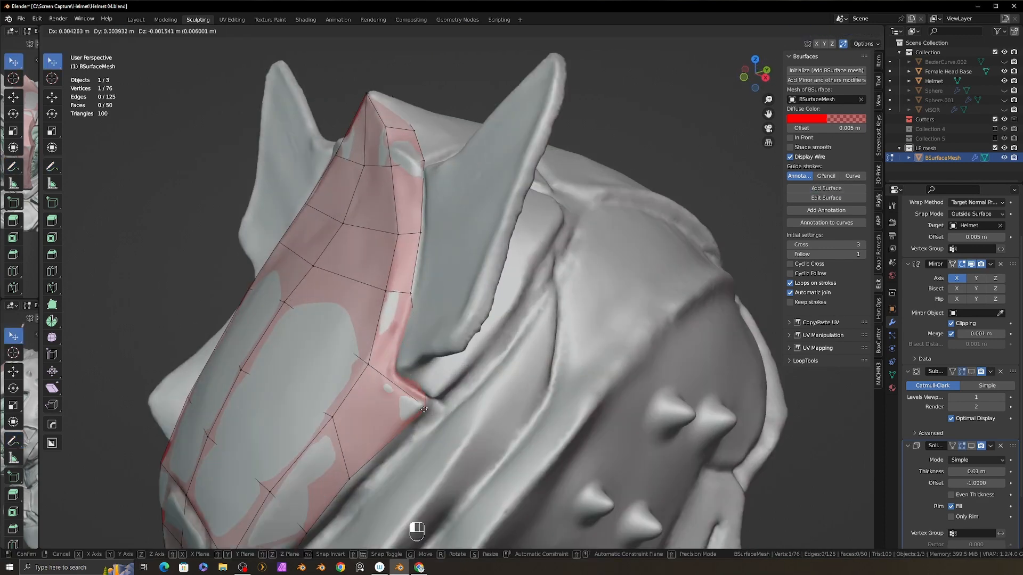
Move the outer vertices of the crown strip back onto the helmet surface behind the horn
drag(433, 296, 514, 321)
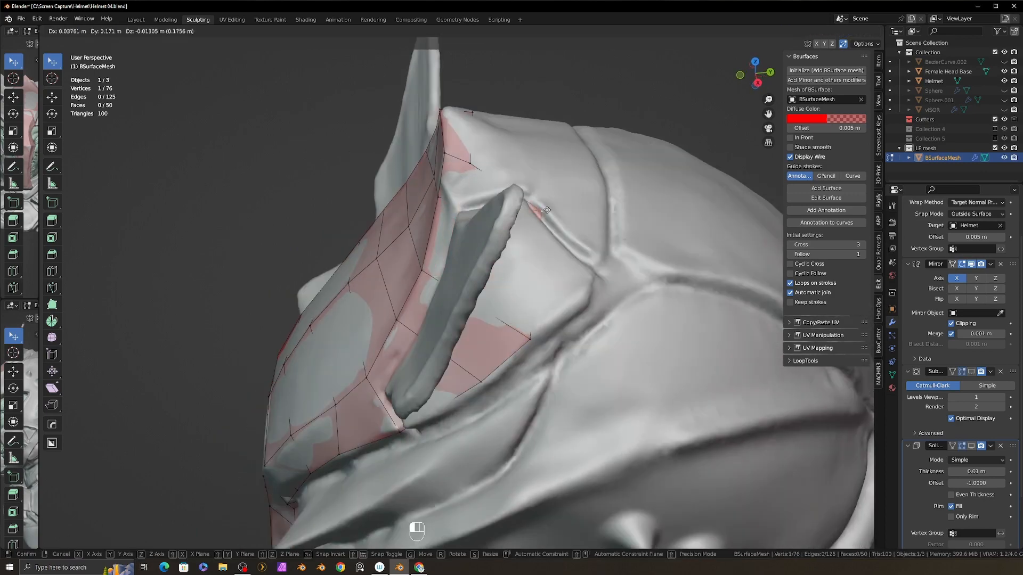
drag(533, 211, 477, 197)
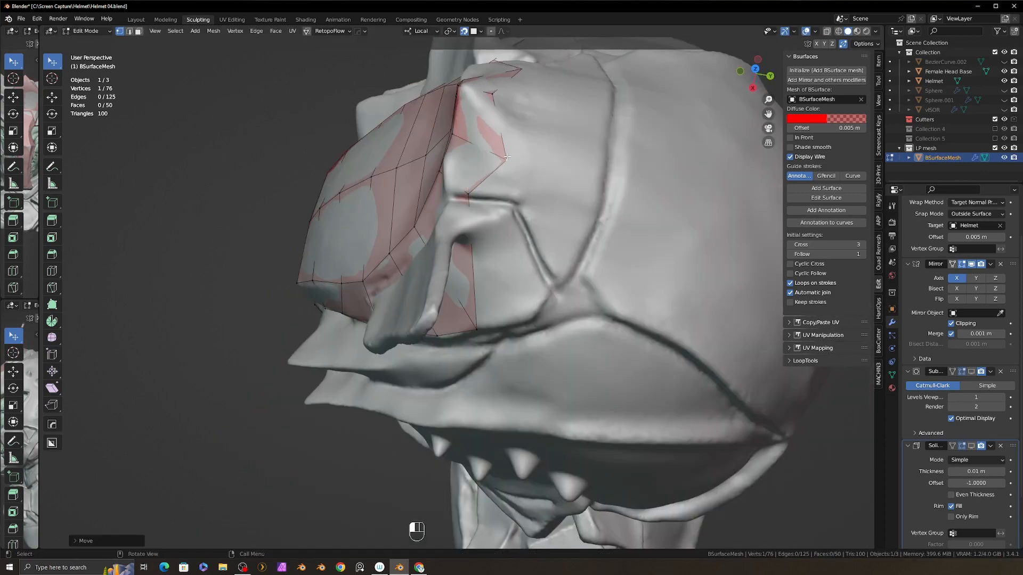
mouse_move(373, 203)
middle_down()
mouse_move(359, 191)
mouse_move(373, 213)
middle_up()
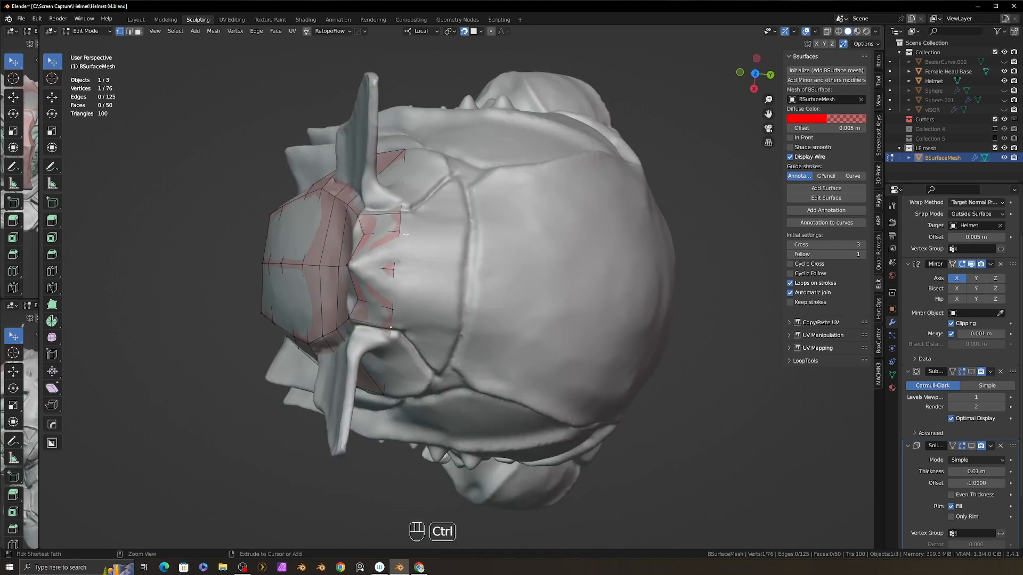
Extrude the crown strip's outer edge back to the crease behind the horn and adjust its corner vertex
key(e)
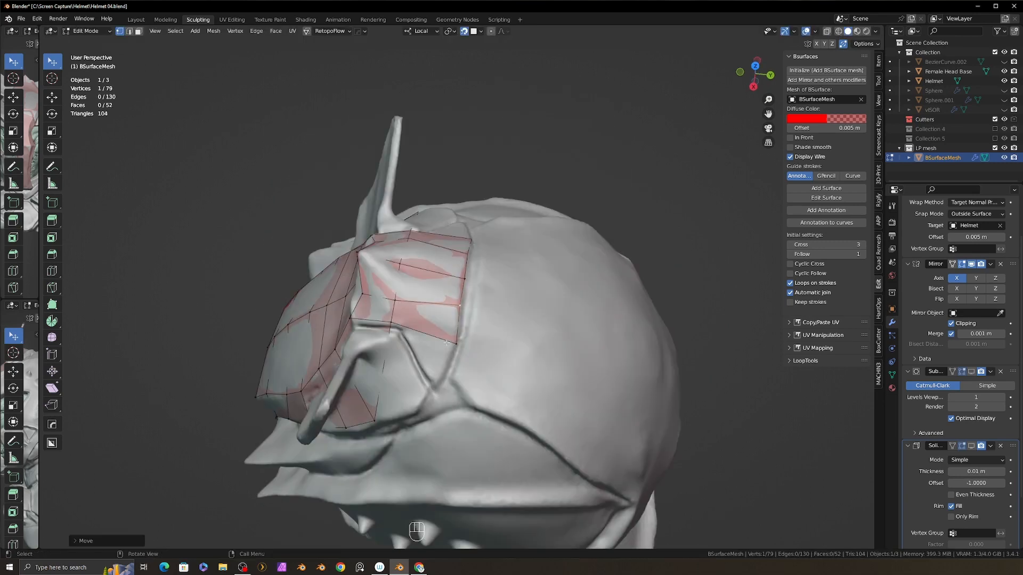
click(391, 322)
drag(456, 344, 456, 335)
key(e)
click(434, 358)
middle_drag(389, 341, 473, 261)
scroll(523, 154, down, 5)
Isolate the retopology mesh in local view and assign Material.001 to it in place of the red material
key(Tab)
key(slash)
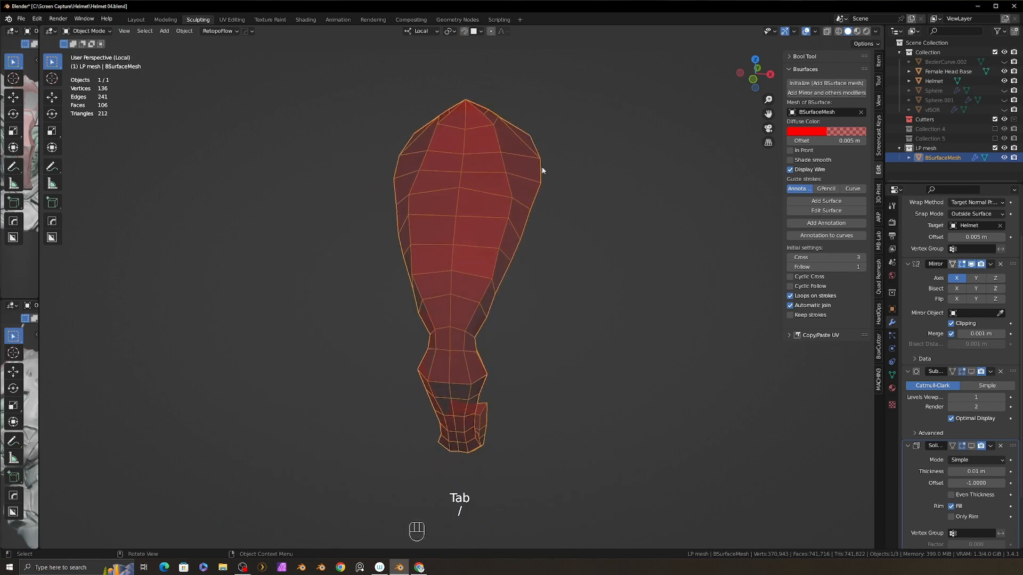
middle_drag(540, 180, 570, 194)
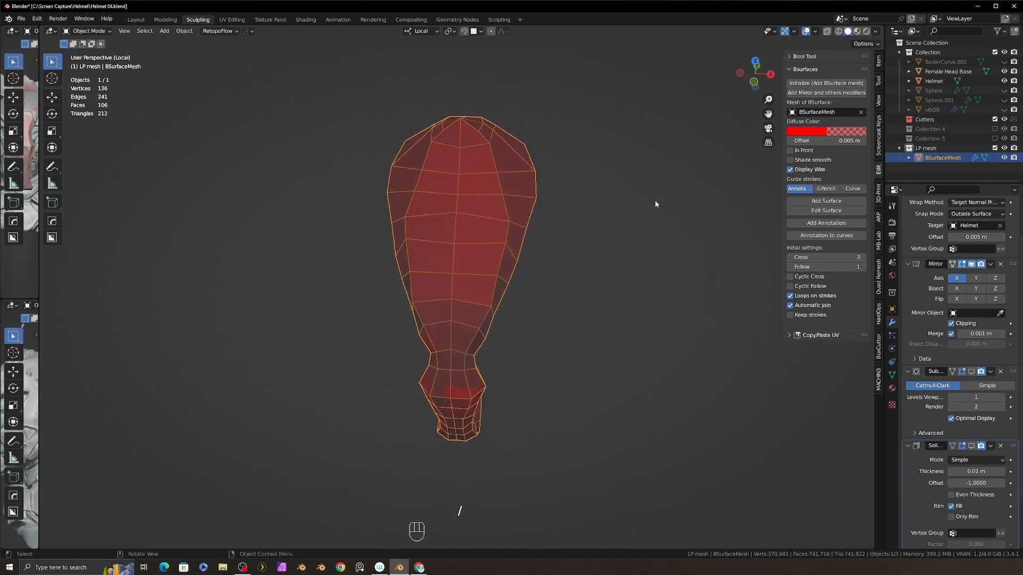
click(891, 388)
click(909, 212)
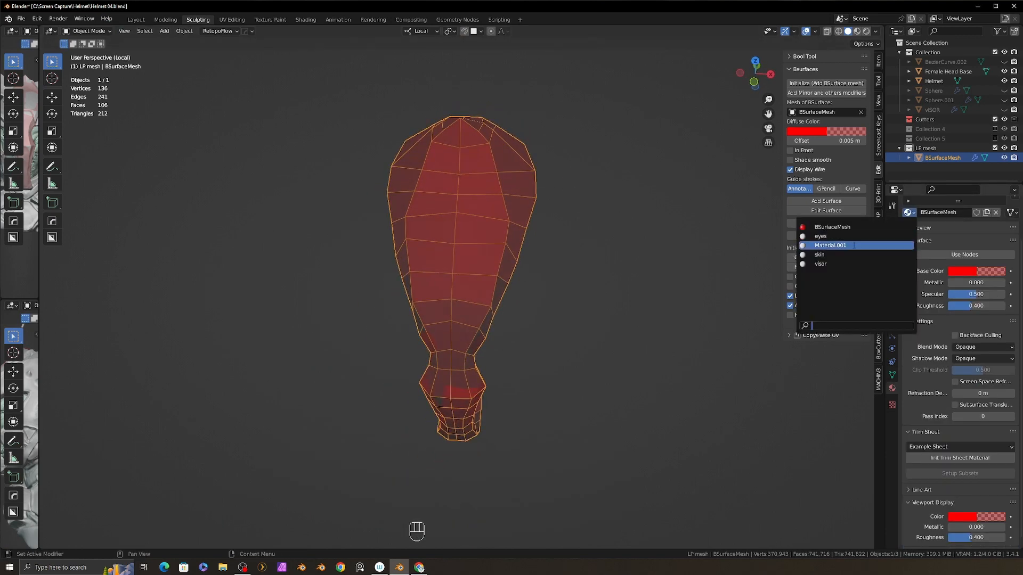
click(831, 244)
middle_drag(563, 301, 578, 318)
scroll(580, 310, down, 4)
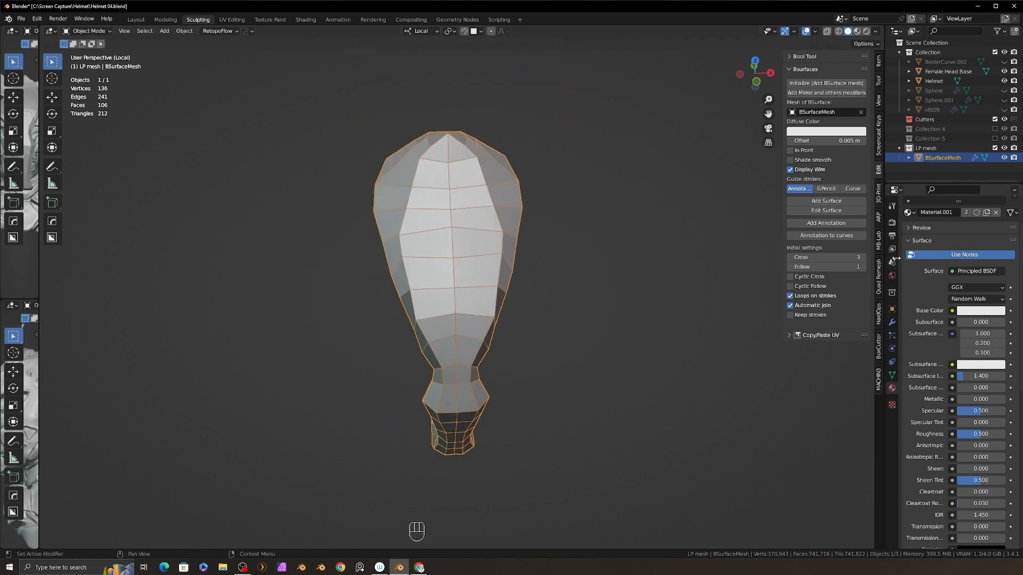
Turn off the mesh's wire display and show its Subdivision modifier in the viewport at level 2
click(790, 170)
click(892, 323)
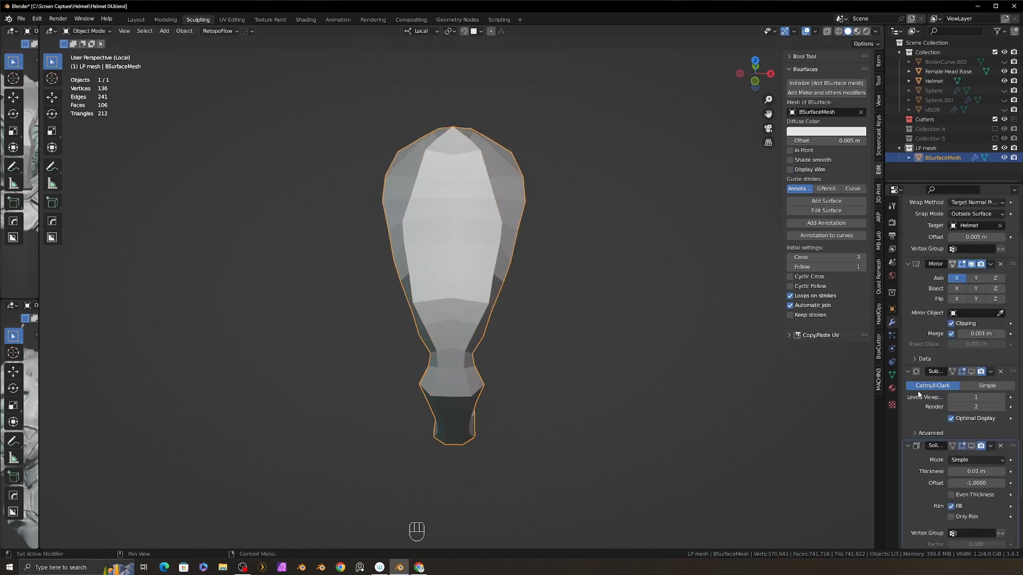
click(971, 371)
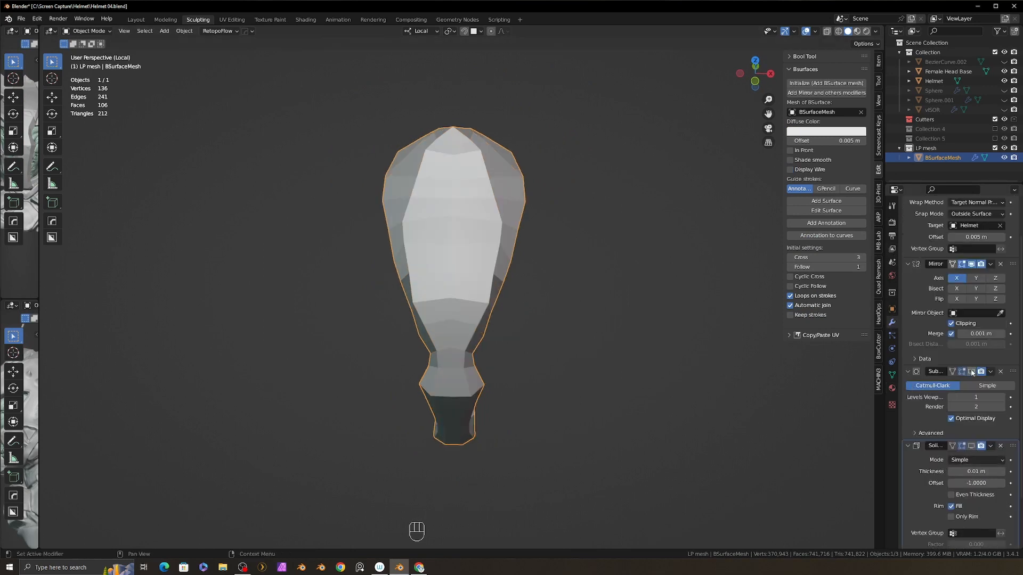
click(1002, 397)
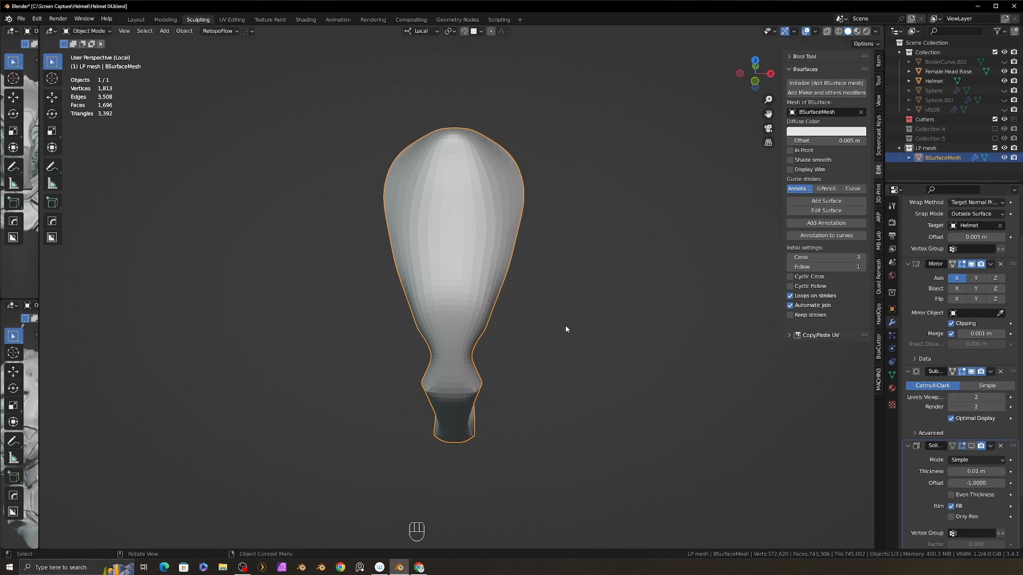
Apply the HOps Sharpen operation to the whole retopology mesh and enter mesh editing
middle_drag(566, 329, 482, 277)
right_click(479, 274)
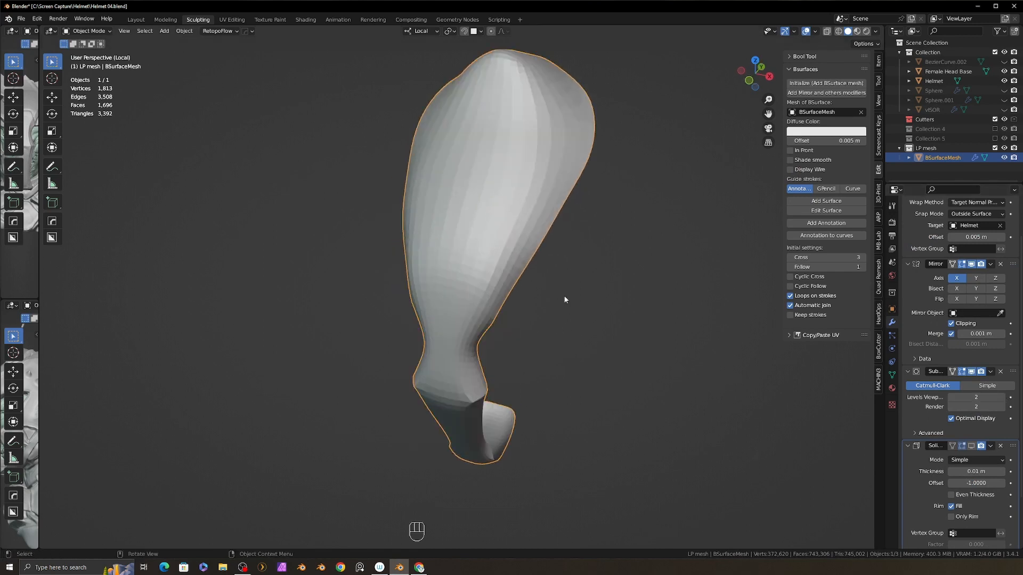
key(z)
click(463, 302)
key(Tab)
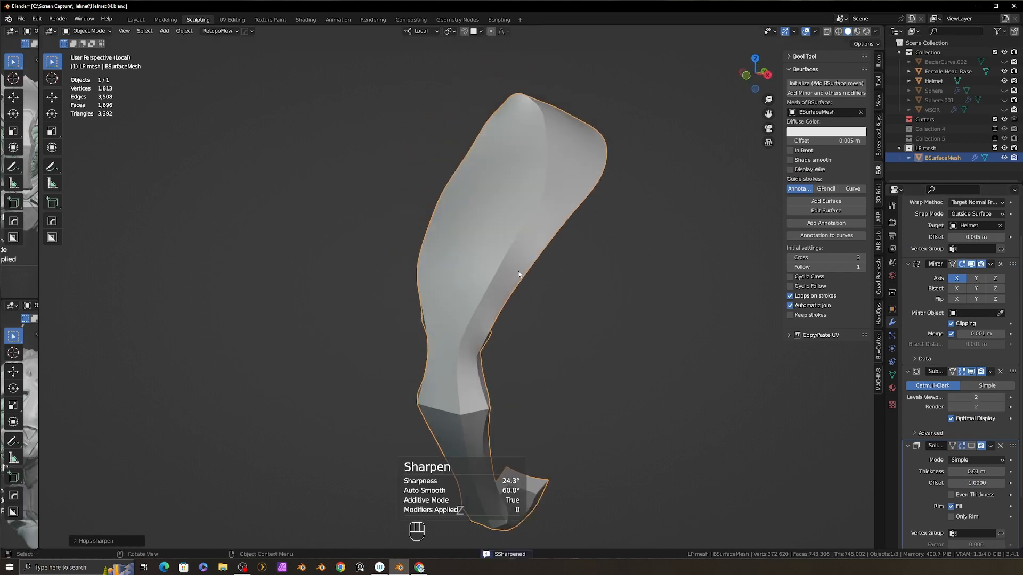
Merge the two selected vertices on the inner side of the lower strip's bend, using At Last
middle_drag(519, 293, 395, 291)
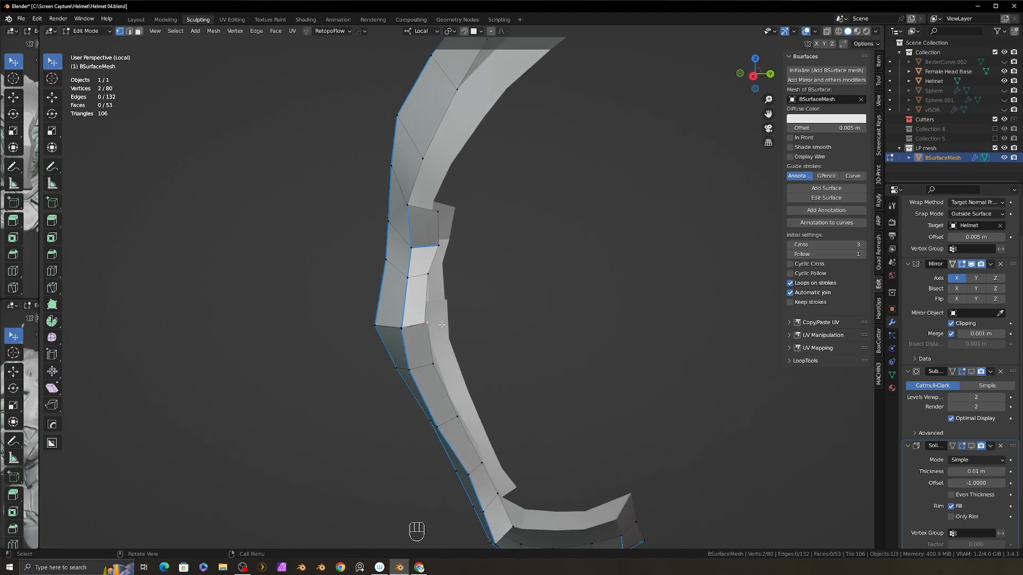
key(m)
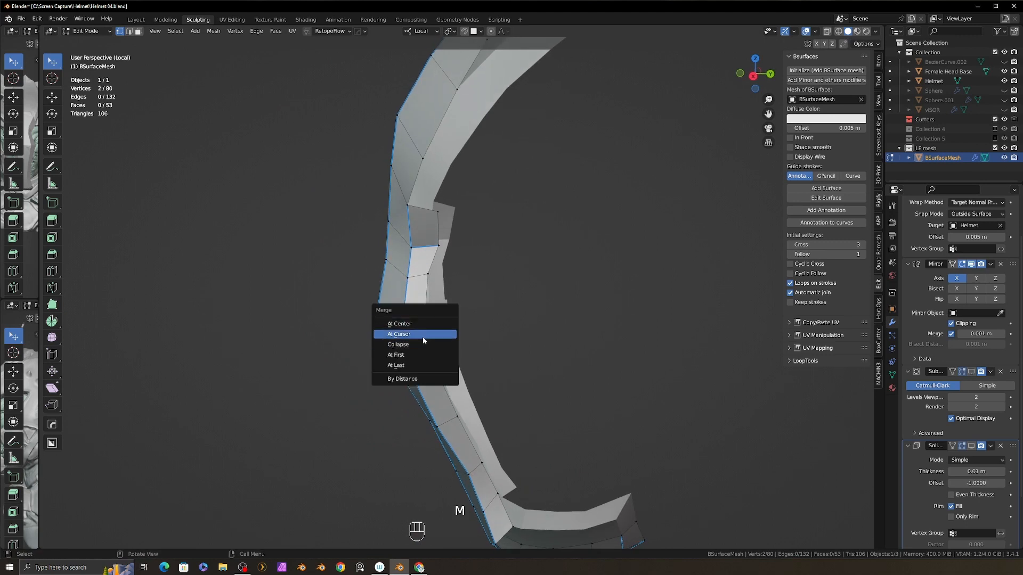
click(423, 365)
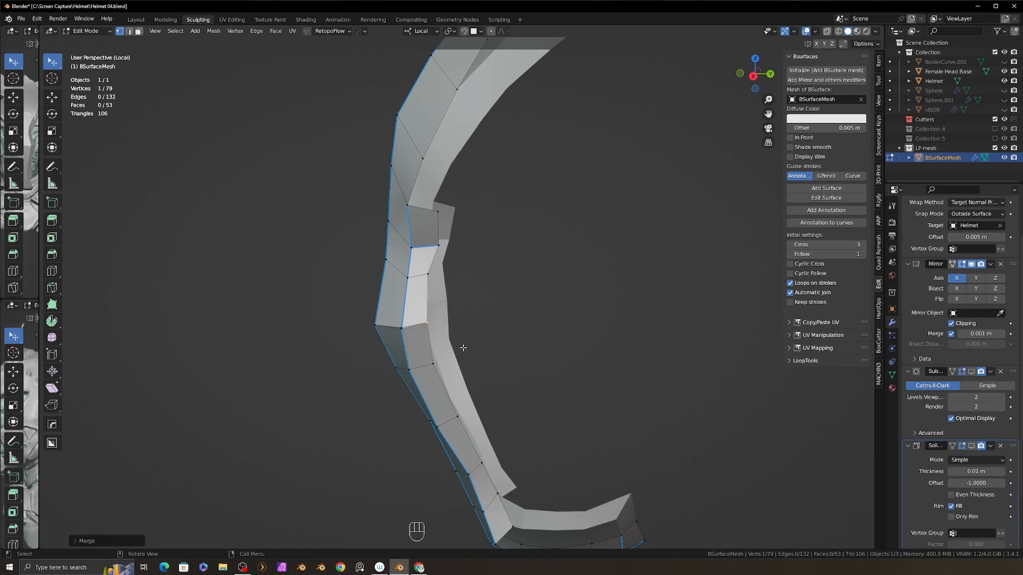
middle_drag(463, 346, 401, 258)
Select the open side edge paths of the lower strip and the neck above it, extruding each to widen the surface
middle_drag(449, 336, 468, 381)
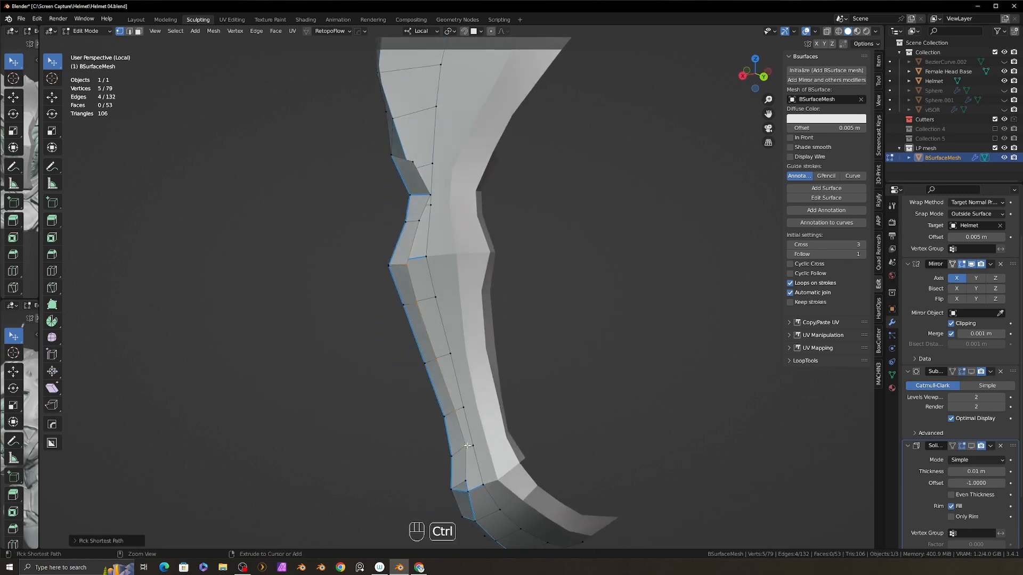
middle_drag(467, 446, 491, 423)
middle_drag(405, 265, 335, 274)
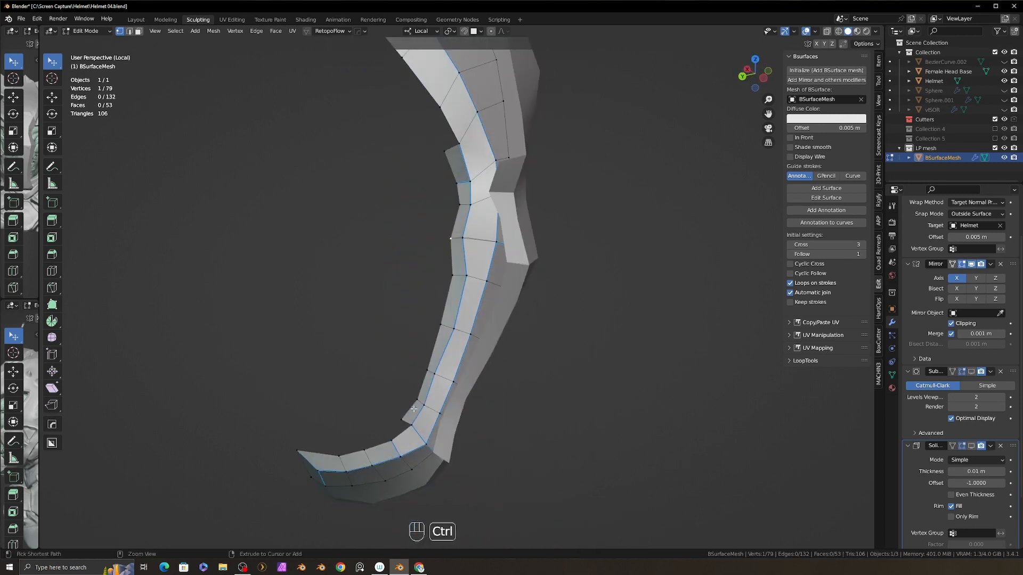
ctrl+click(404, 418)
middle_drag(372, 341, 391, 211)
key(e)
click(490, 327)
ctrl+click(382, 295)
key(e)
click(450, 274)
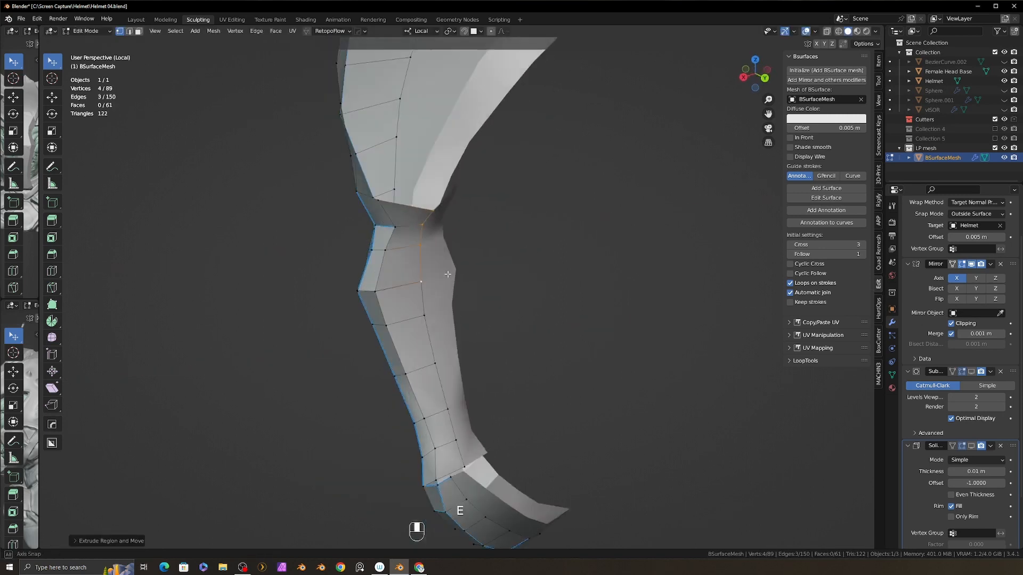
Merge the overlapping vertices where the newly extruded side faces meet at the lower strip's bend
middle_drag(450, 273, 506, 277)
scroll(507, 277, up, 3)
click(321, 299)
shift+click(321, 299)
key(m)
click(347, 297)
middle_drag(347, 297, 375, 288)
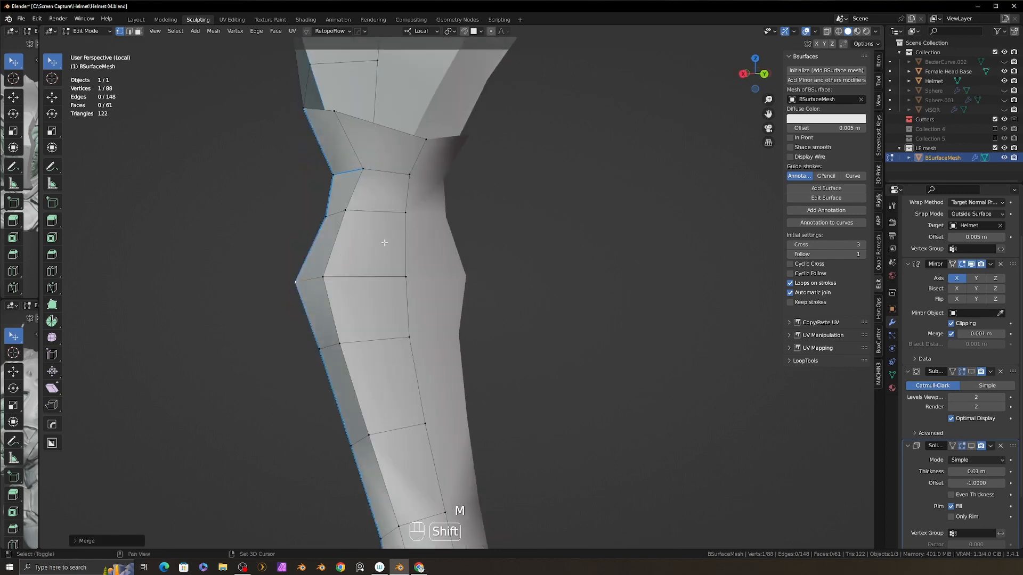
Reposition a vertex on the extruded side edge near the neck and check the strip's shape in object mode
key(g)
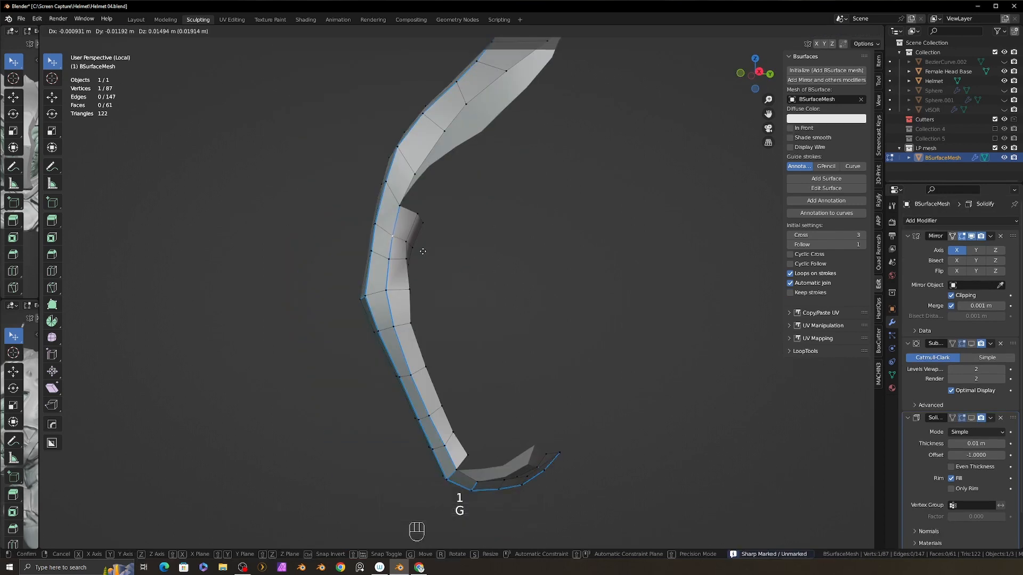
click(423, 252)
shift+middle_drag(474, 373, 519, 333)
shift+middle_drag(413, 251, 450, 294)
middle_drag(449, 295, 393, 266)
key(Tab)
middle_drag(443, 215, 493, 264)
key(Tab)
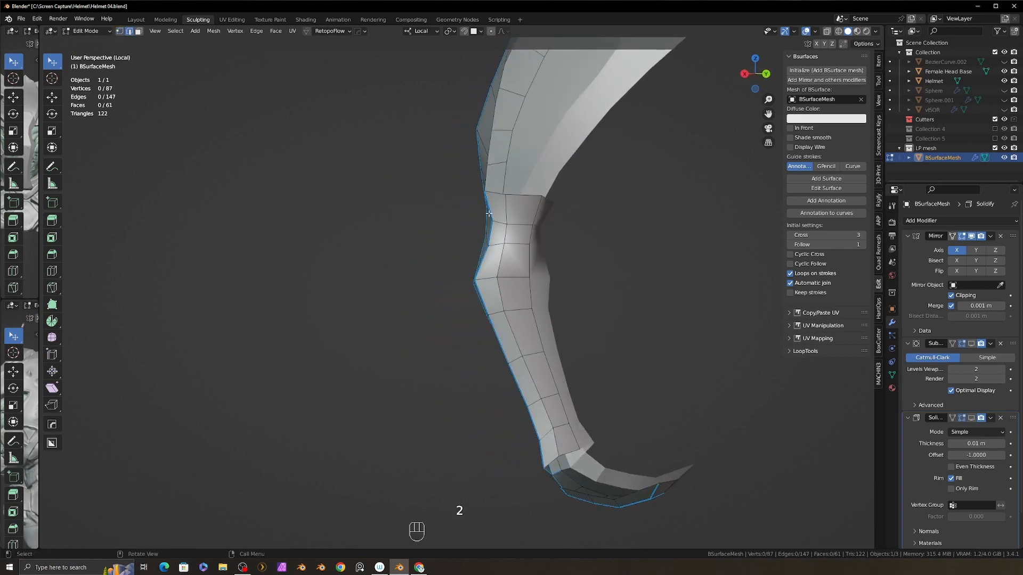
Select the lengthwise edge path from the neck down to the strip's lower corner and mark it sharp with HOps Mark
ctrl+click(561, 453)
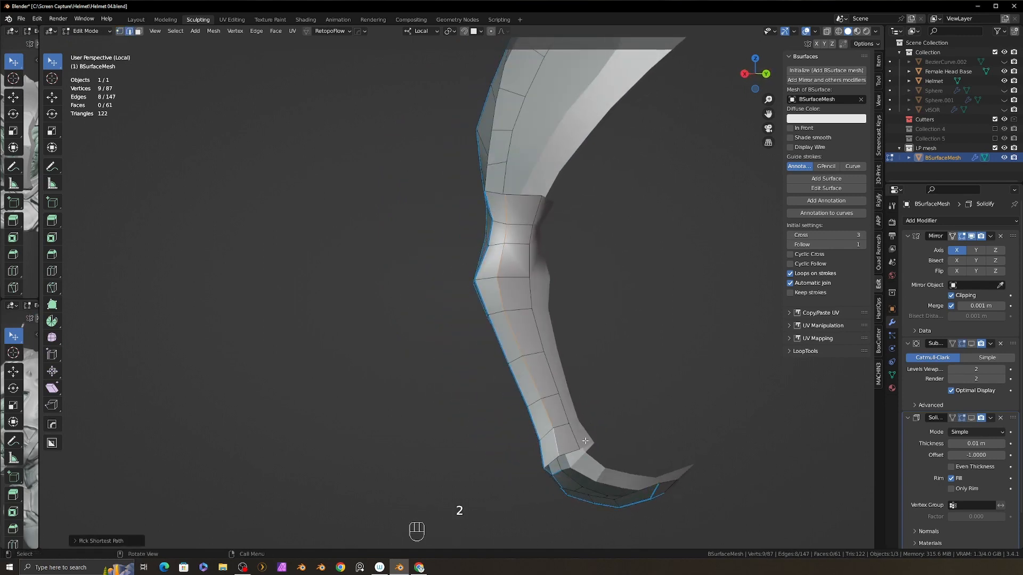
key(z)
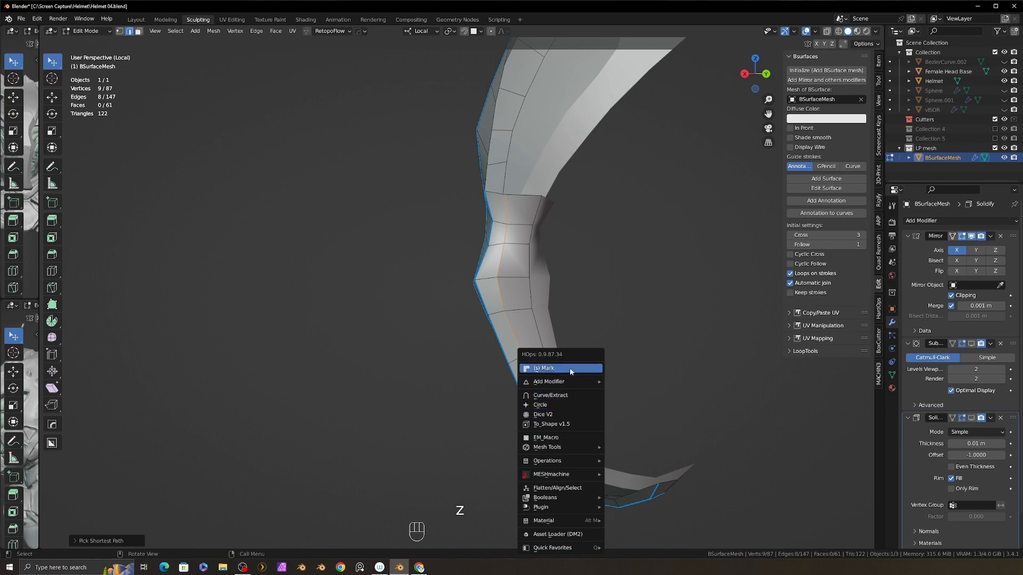
click(570, 371)
middle_drag(506, 315, 687, 309)
key(Tab)
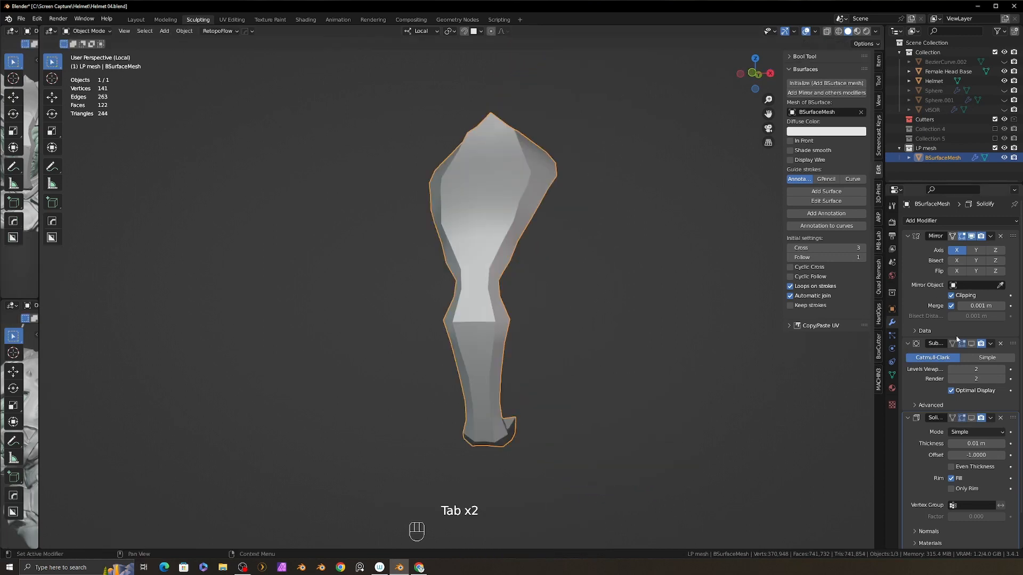
Show the Subdivision modifier in the viewport again and add a three-segment HOps bevel with a 30° angle limit
click(908, 237)
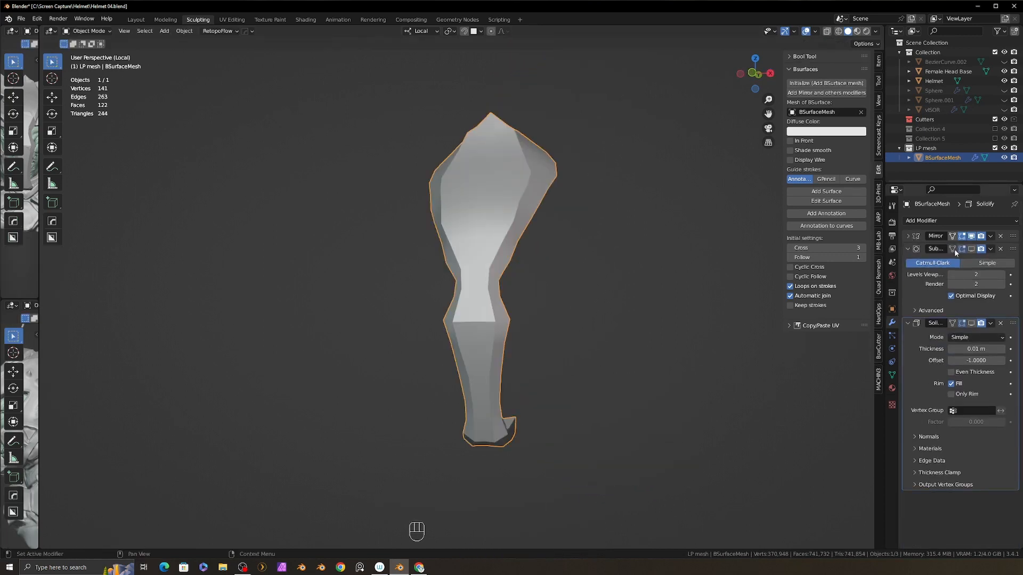
click(971, 249)
middle_drag(723, 317, 946, 332)
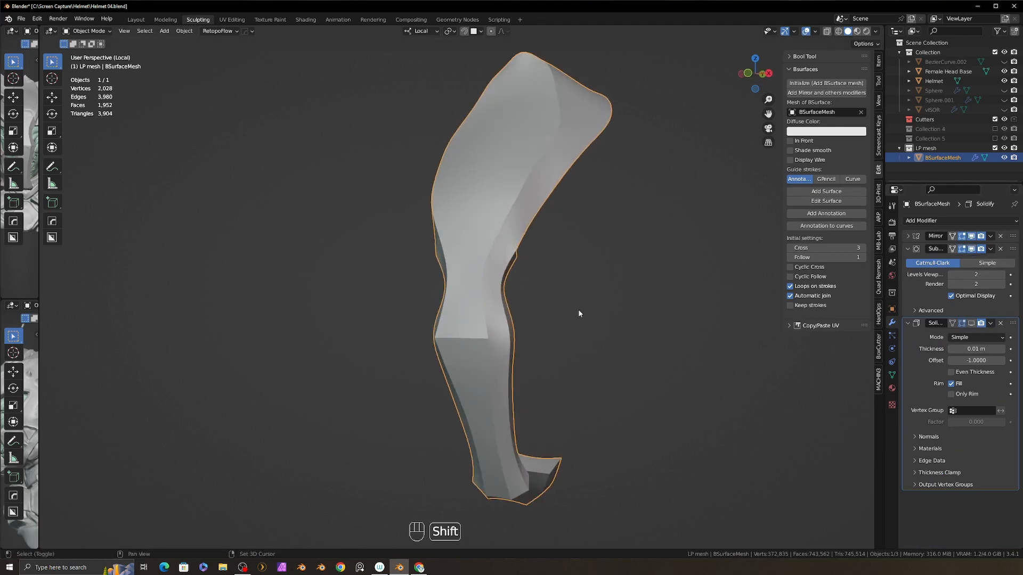
key(q)
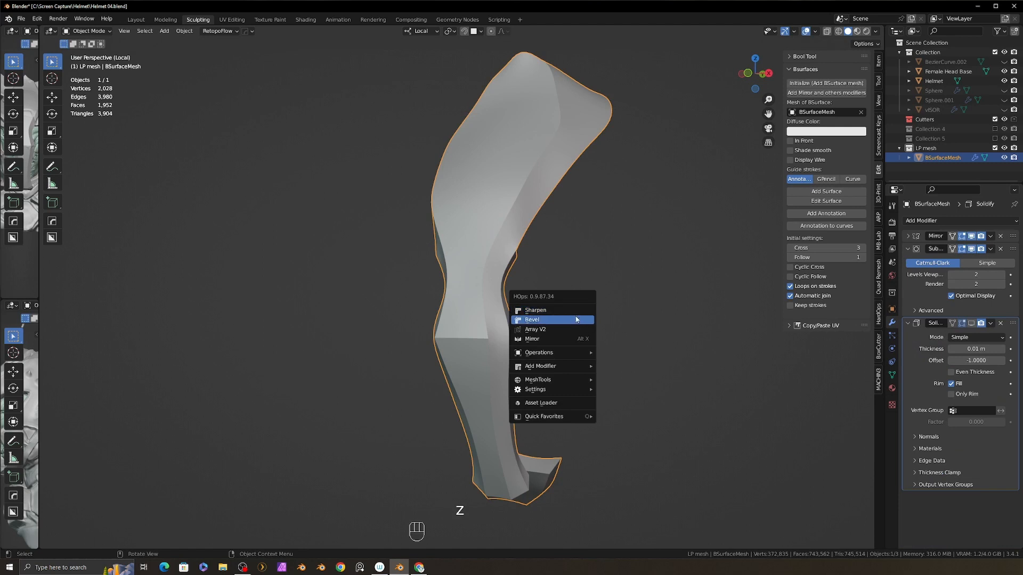
click(577, 318)
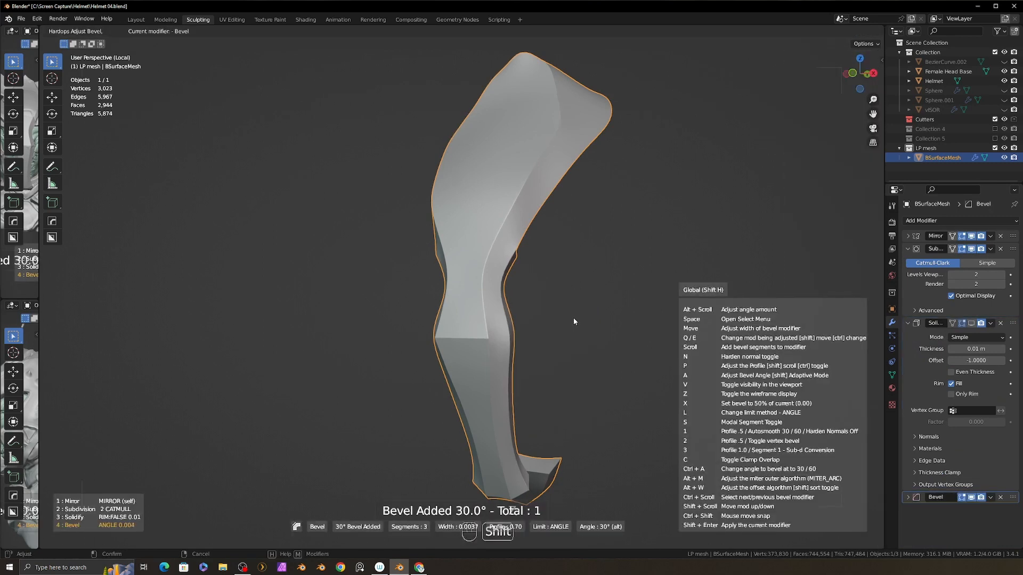
click(574, 319)
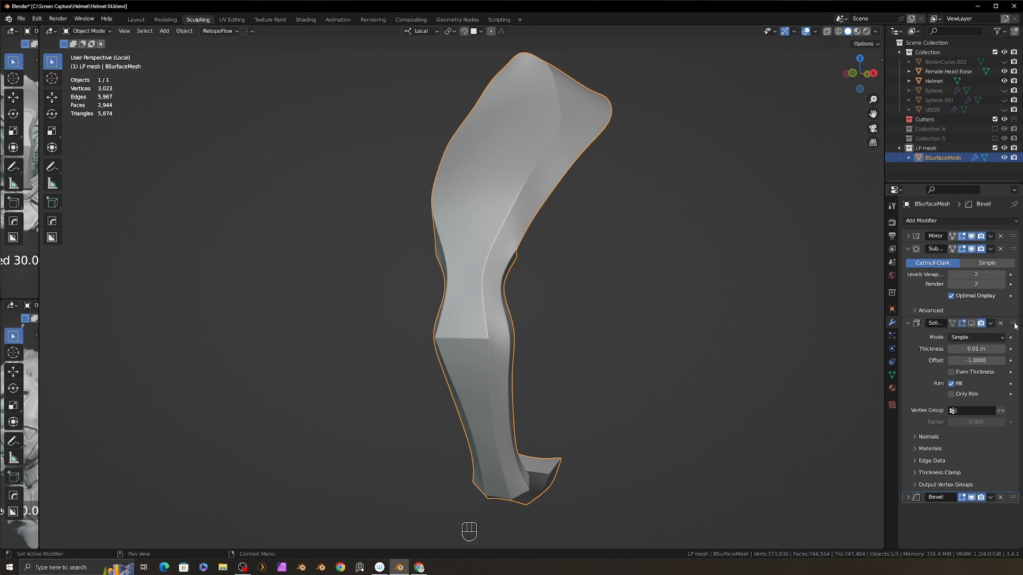
Place the Bevel modifier above Solidify and set its limit method to Weight
click(907, 323)
drag(1012, 323, 1003, 368)
click(907, 323)
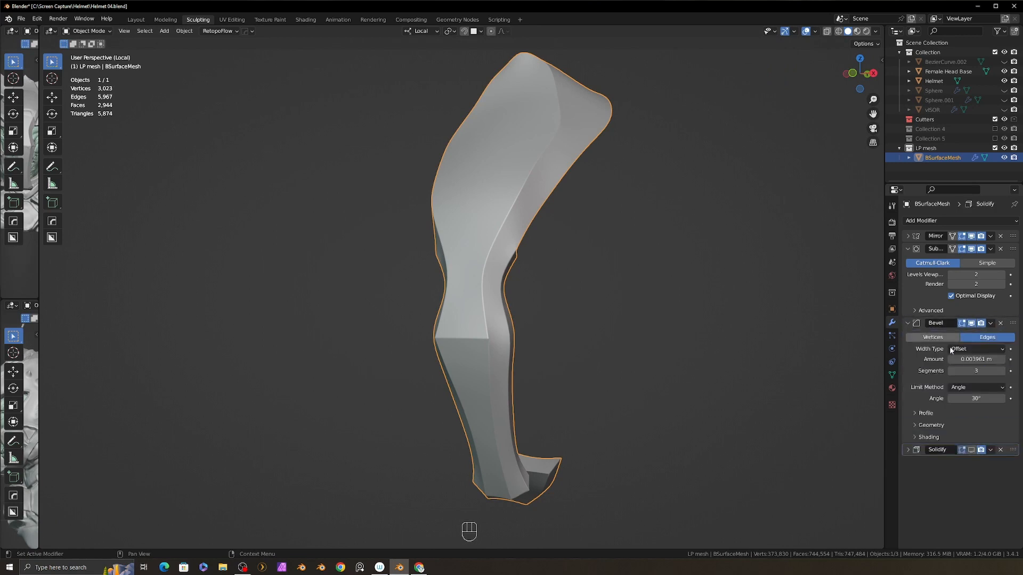
click(972, 386)
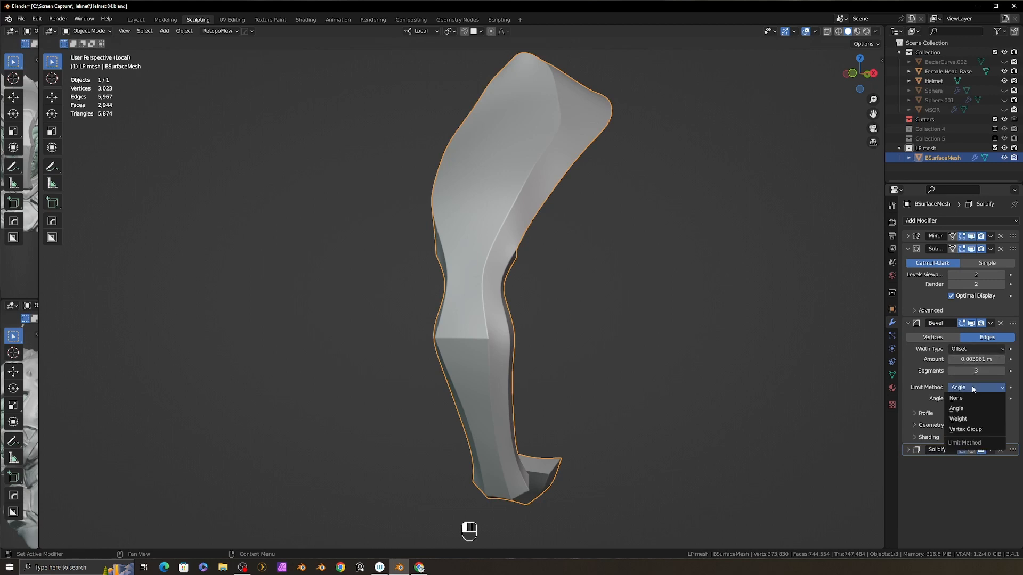
click(959, 420)
middle_drag(586, 346, 546, 300)
scroll(529, 331, up, 3)
middle_drag(537, 307, 515, 336)
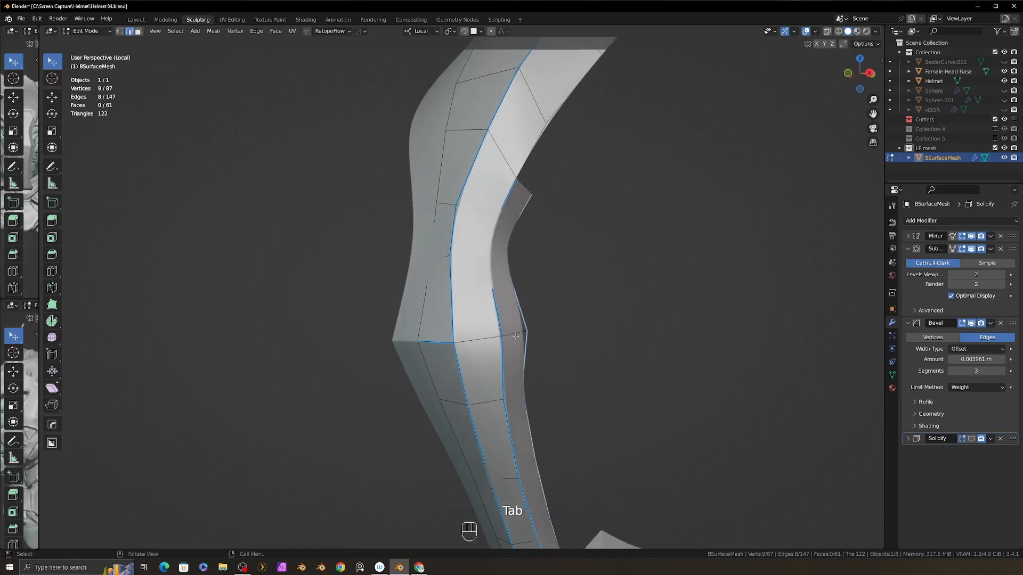
key(alt)
key(ctrl+q)
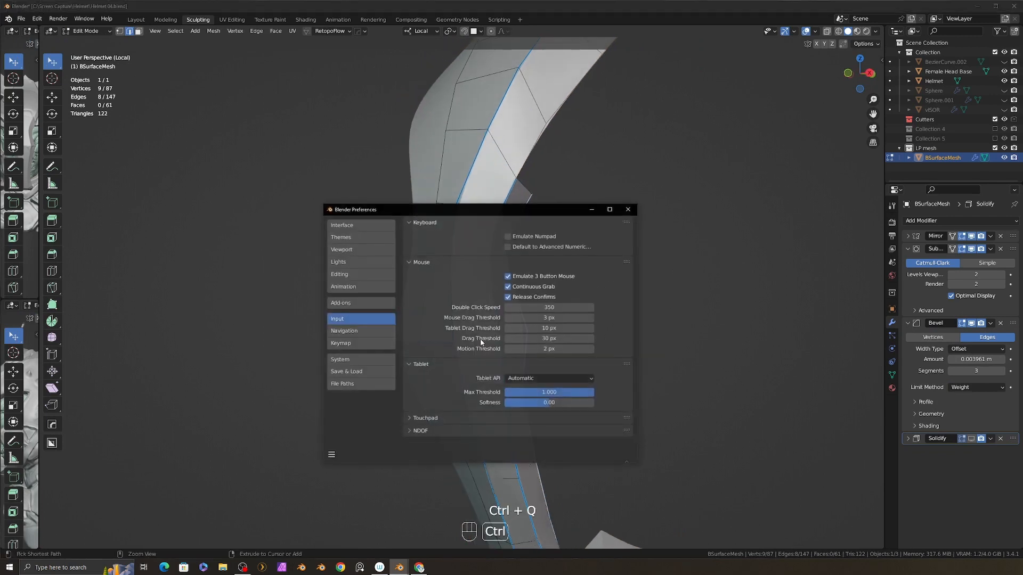
click(629, 209)
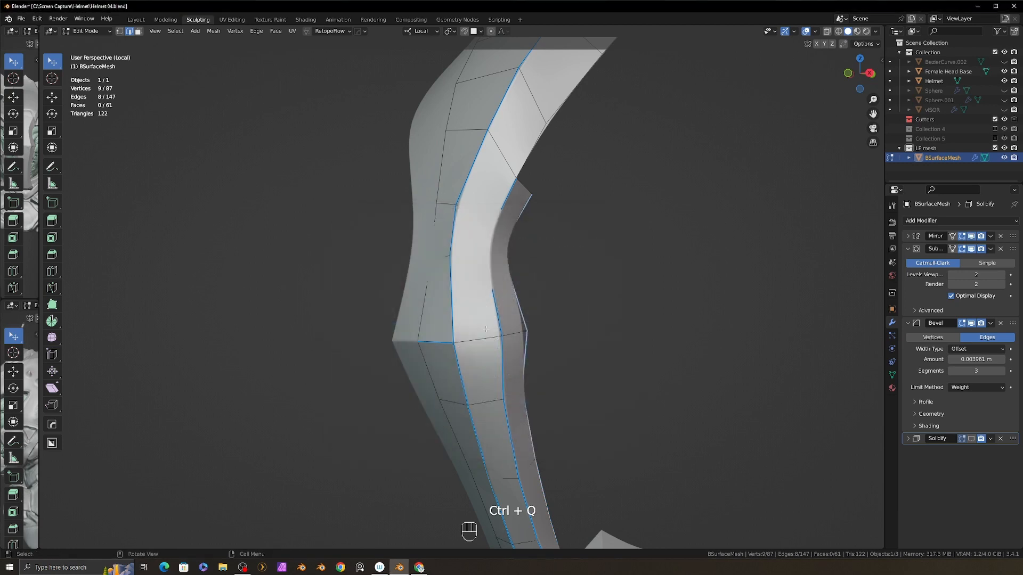
Select the crosswise edge loop at the strip's bend and toggle its sharp marking with HOps Mark
alt+click(479, 342)
middle_drag(583, 347, 559, 350)
key(q)
click(543, 351)
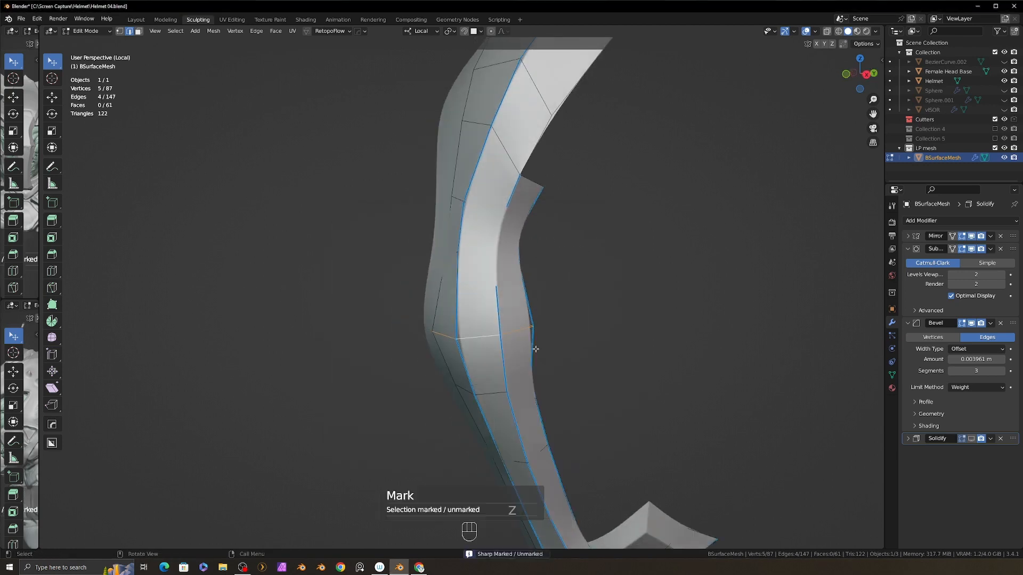
key(q)
click(534, 350)
middle_drag(534, 349, 582, 375)
Reposition vertices along the sharp side edge of the forehead panel to even out its outline
key(Tab)
scroll(524, 318, down, 5)
scroll(524, 318, up, 1)
key(Tab)
key(g)
click(595, 349)
click(574, 395)
key(g)
click(582, 394)
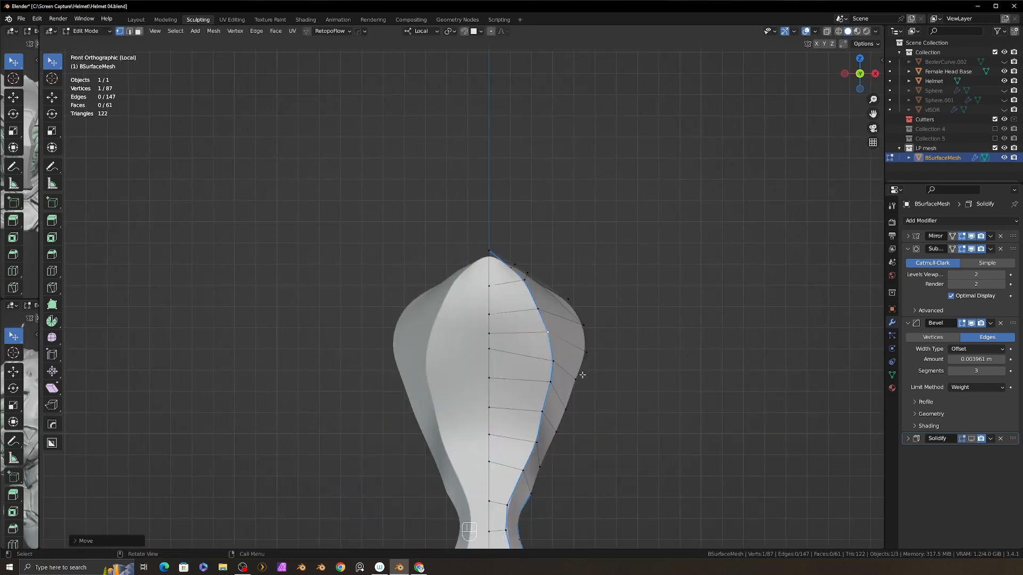
Nudge individual vertices along the lower half of the forehead panel's side edge outward to smooth its taper
click(552, 383)
key(g)
click(557, 386)
click(543, 413)
key(g)
click(547, 413)
click(537, 442)
key(g)
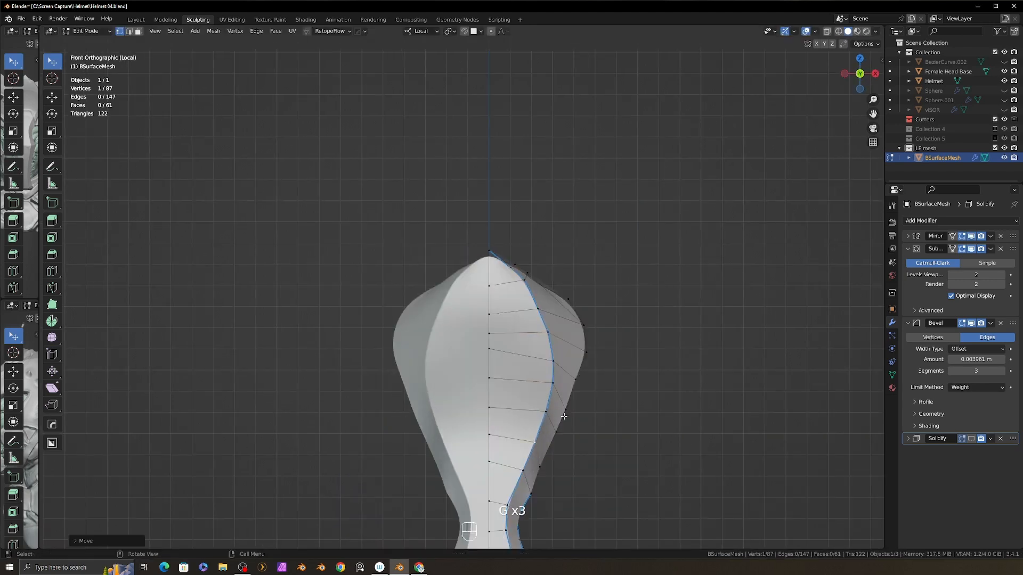
key(Tab)
Select the crosswise edge just beside the strip's bend and toggle its sharp marking with HOps Mark
middle_drag(567, 424, 534, 287)
key(Tab)
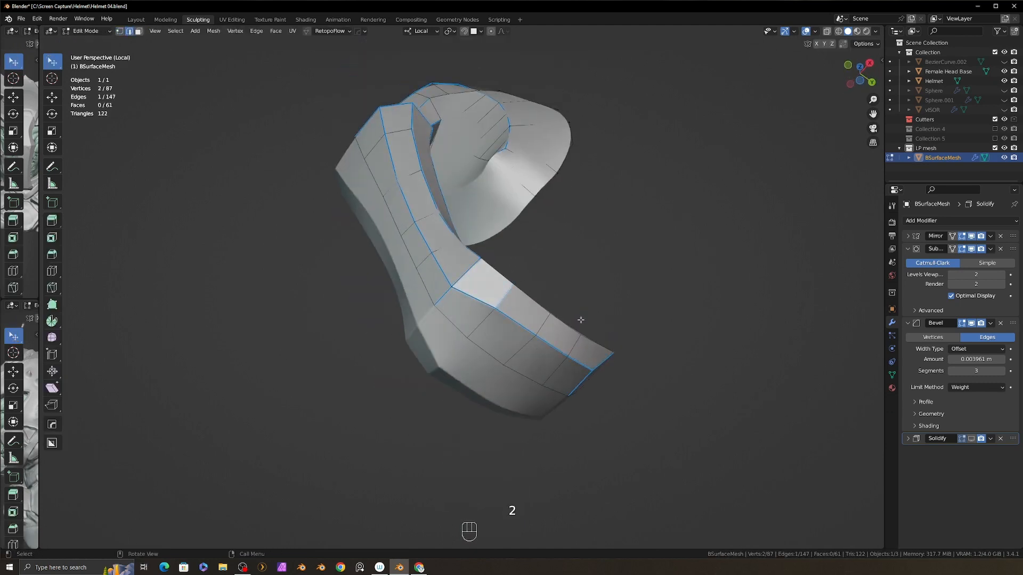
middle_drag(580, 319, 587, 290)
key(q)
click(543, 319)
key(Tab)
shift+middle_drag(586, 290, 549, 315)
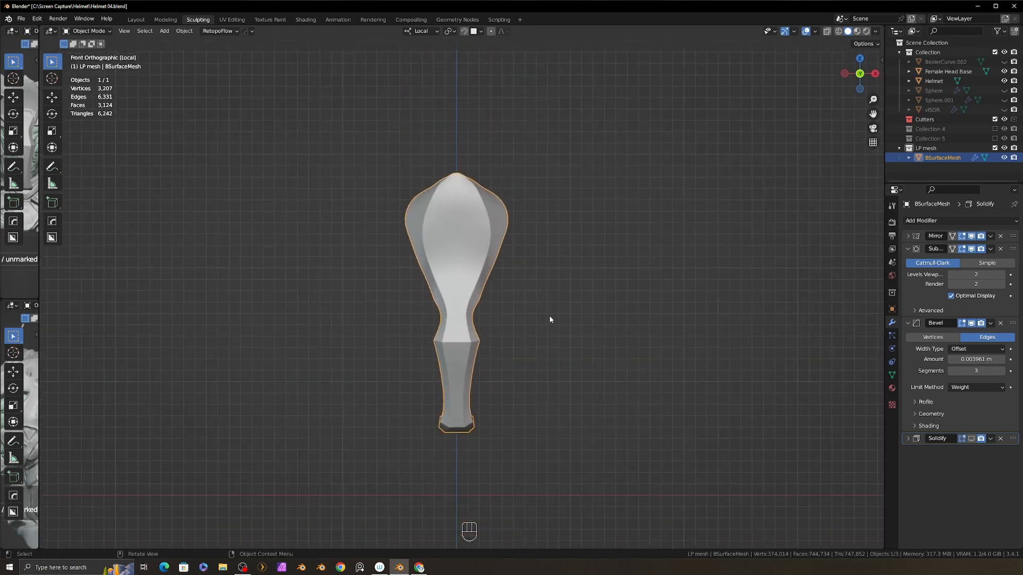
Exit local view and check the low-poly panel's fit against the full helmet from the front
key(KP_Divide)
scroll(532, 269, up, 4)
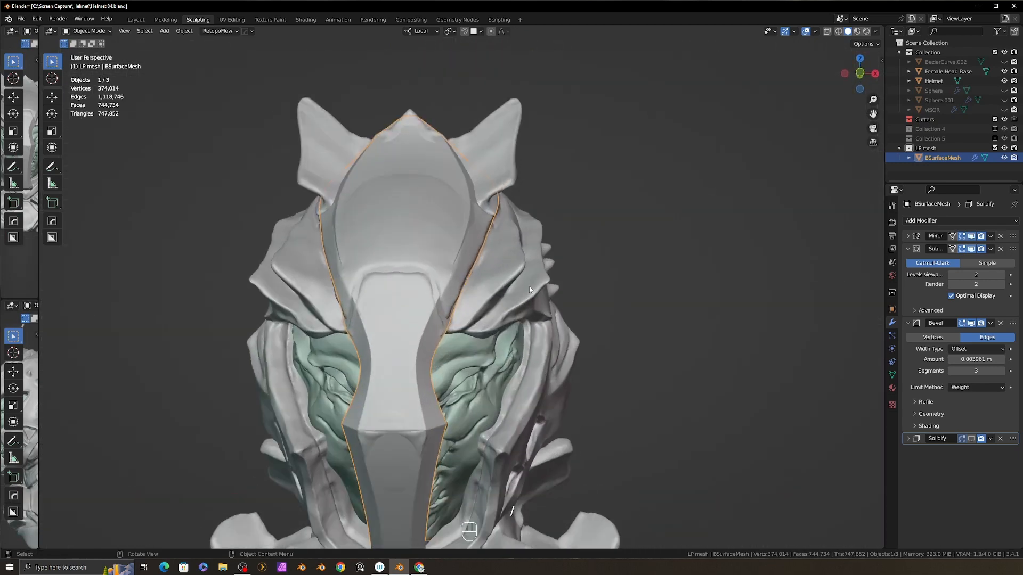
mouse_move(545, 289)
alt+middle_down()
mouse_move(619, 285)
mouse_move(538, 299)
alt+middle_up()
scroll(506, 398, down, 2)
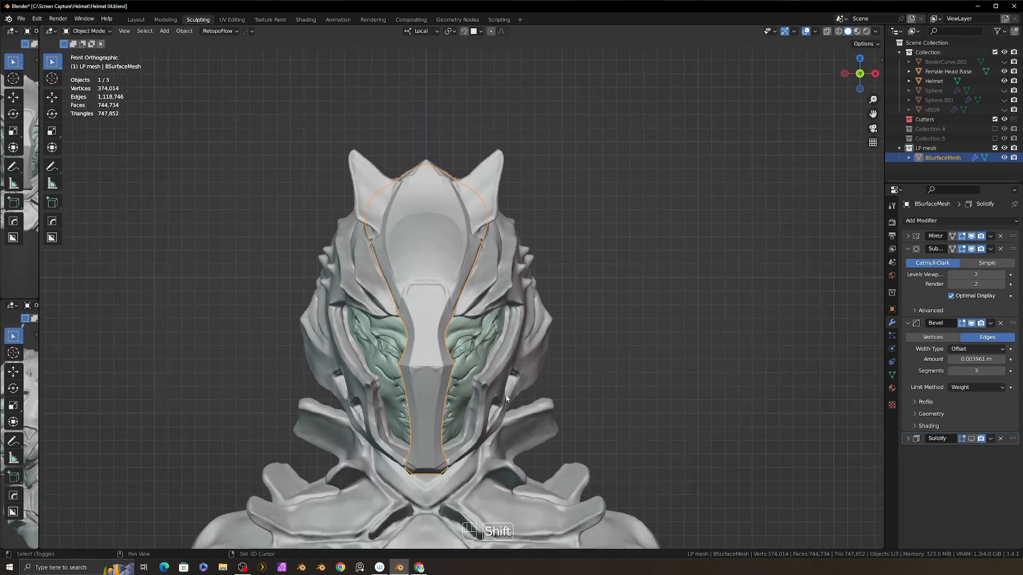
scroll(506, 398, up, 3)
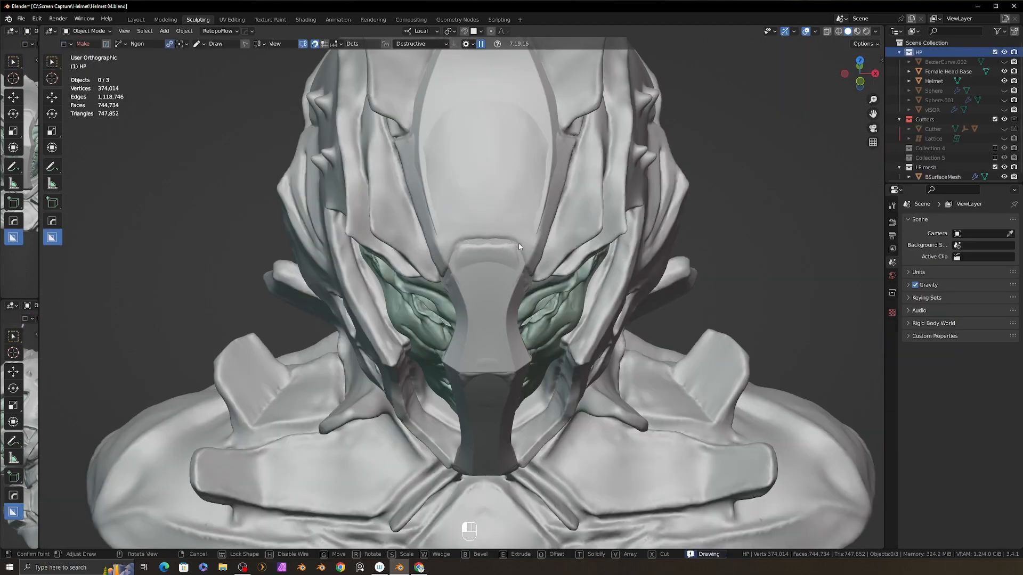
Draw a BoxCutter ngon around the panel's nose section and slice the panel with it, keeping the cutter
key(Tab)
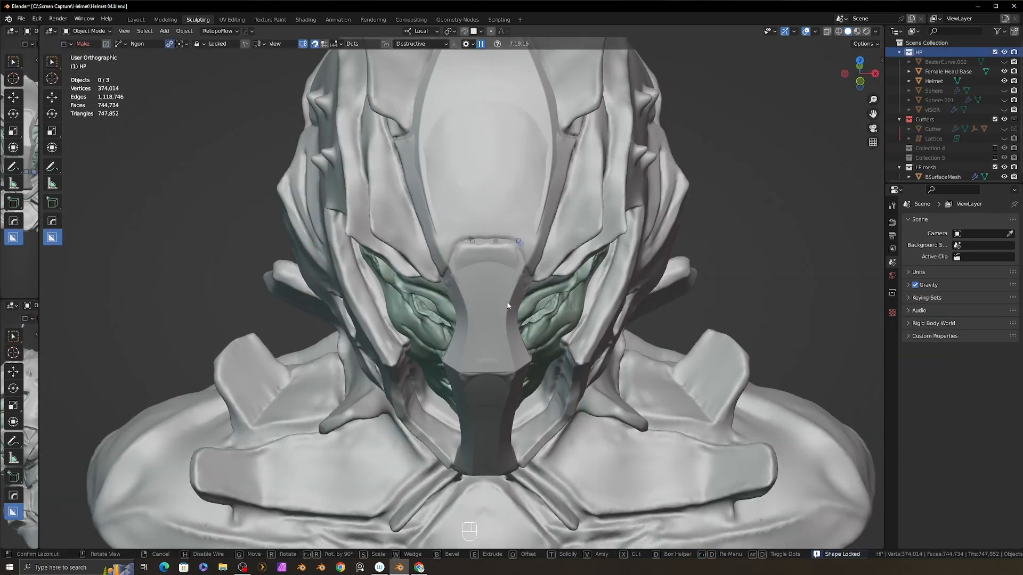
key(Escape)
click(509, 302)
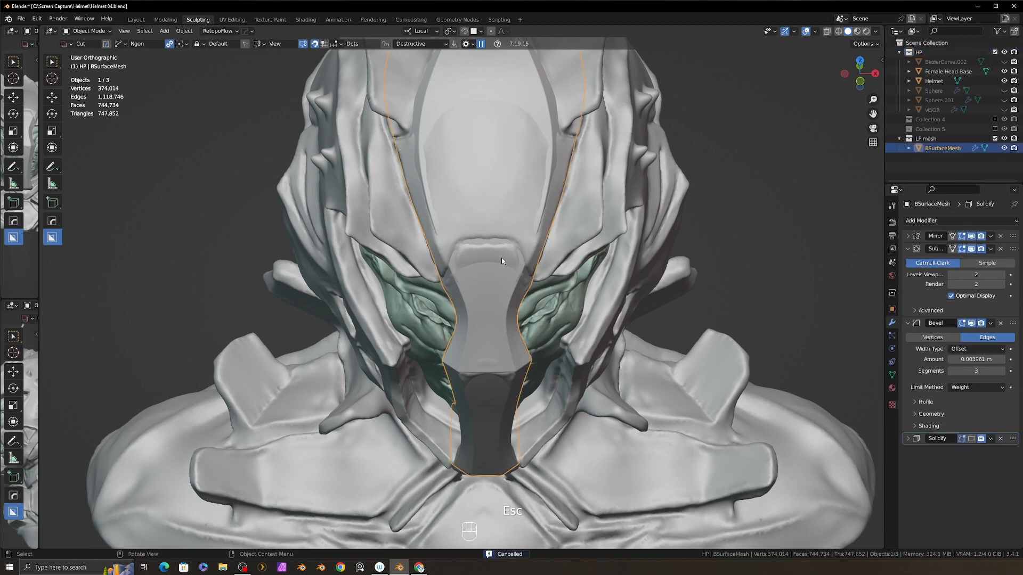
drag(480, 242, 484, 243)
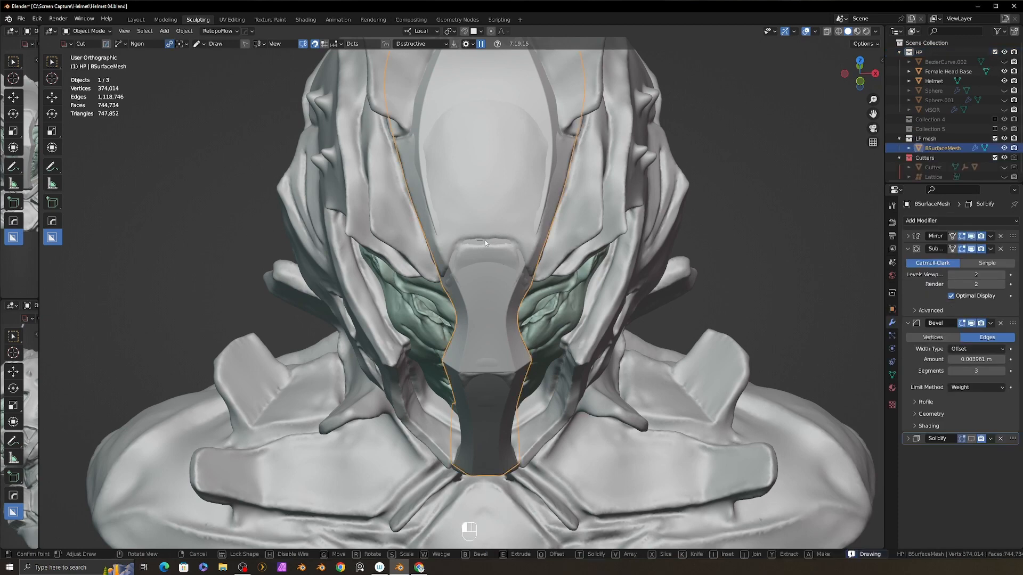
click(513, 244)
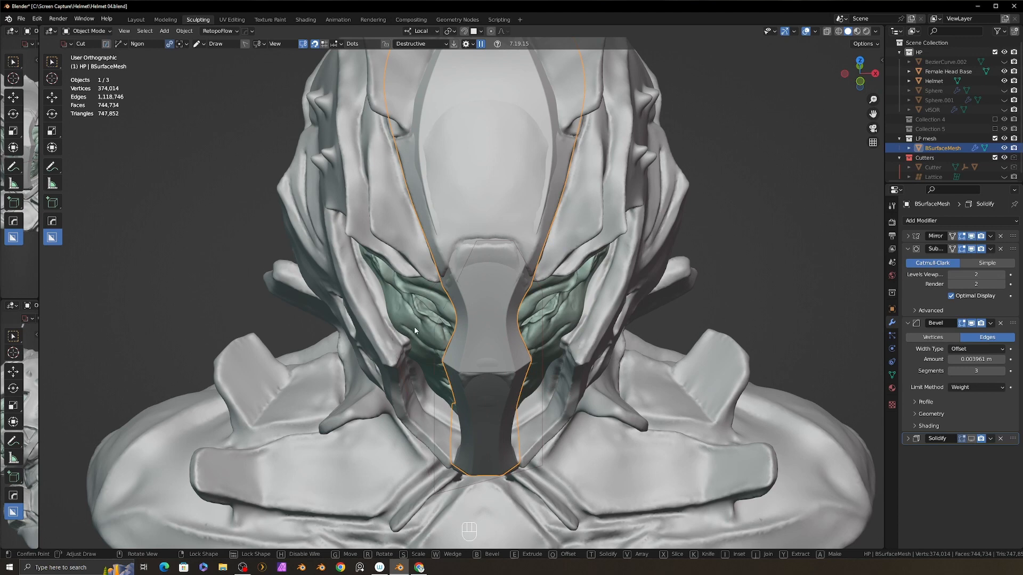
right_click(393, 321)
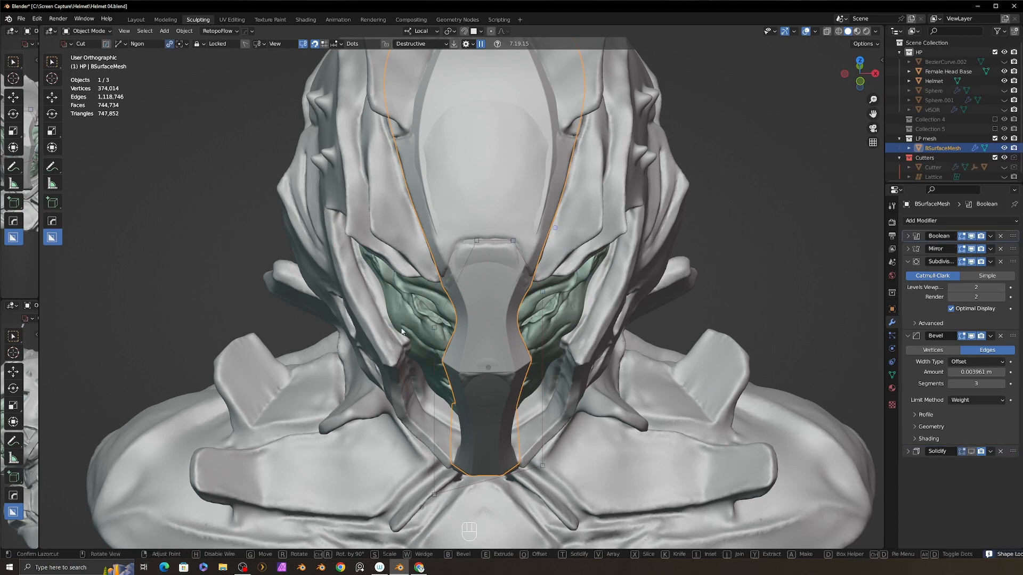
key(x)
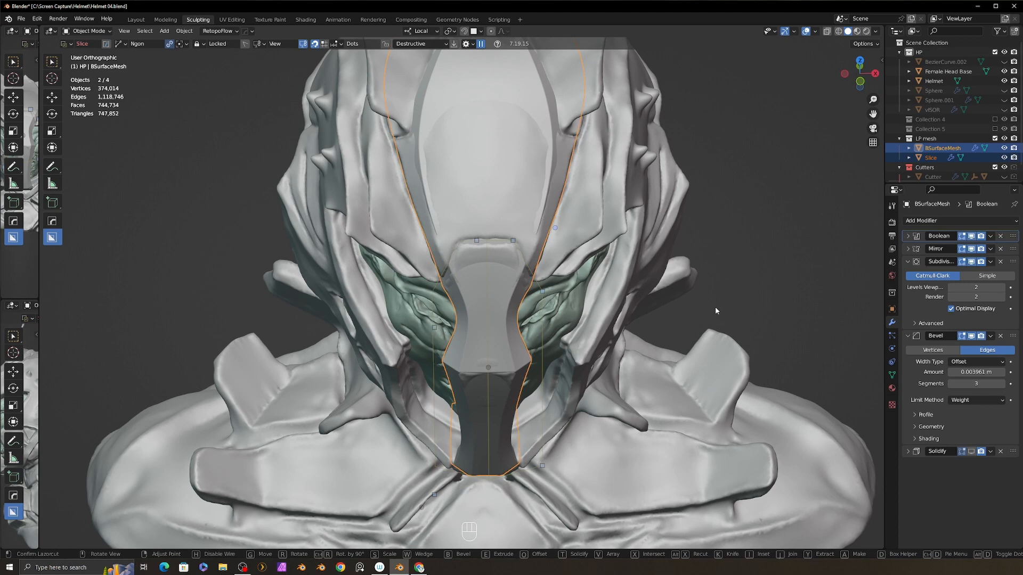
key(shift)
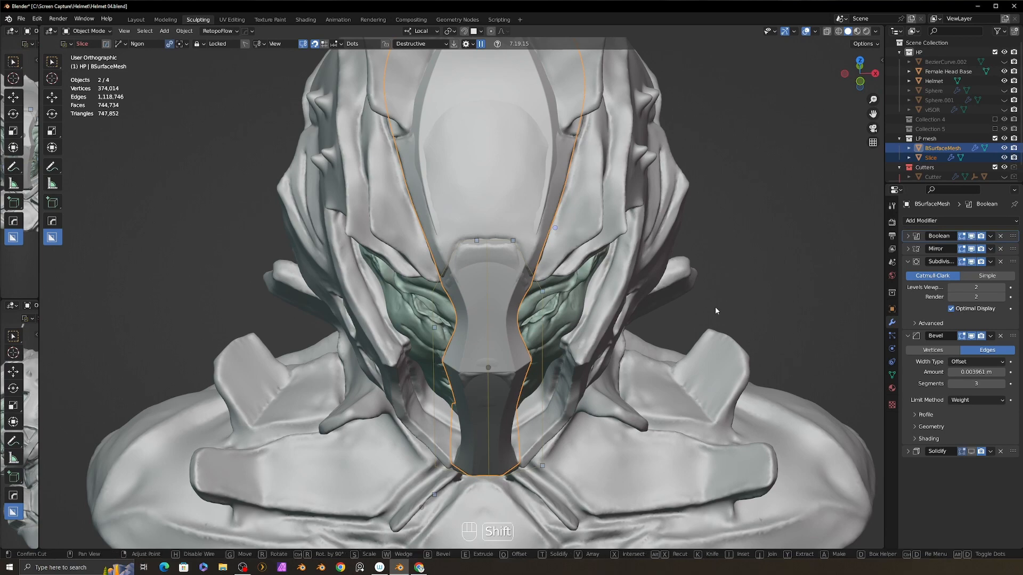
shift+click(715, 308)
Select the cut low-poly panel instead of the cutter and isolate it in local view
middle_drag(715, 308, 589, 257)
scroll(628, 296, up, 1)
scroll(498, 268, down, 4)
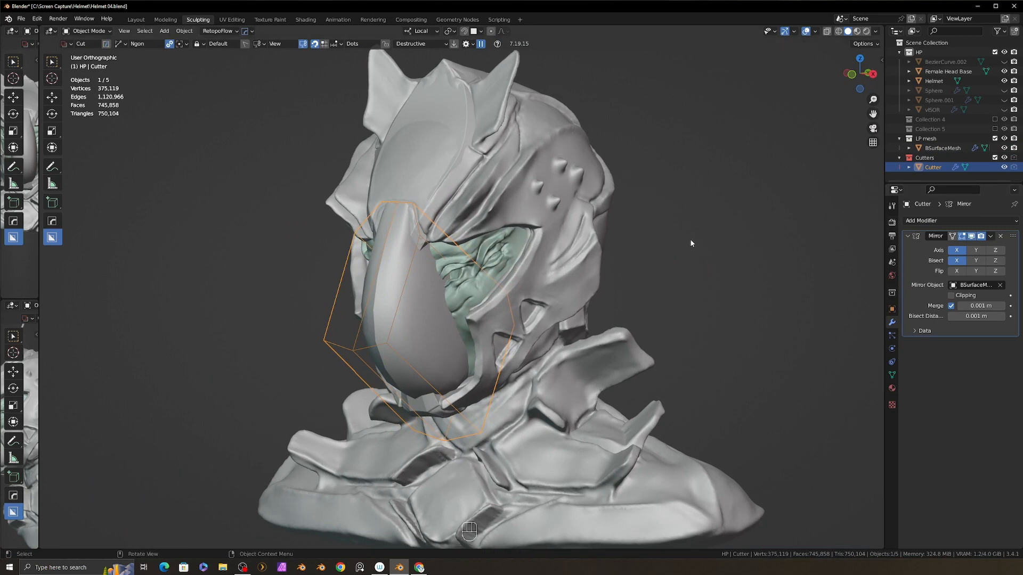
click(717, 242)
click(402, 293)
click(422, 314)
key(slash)
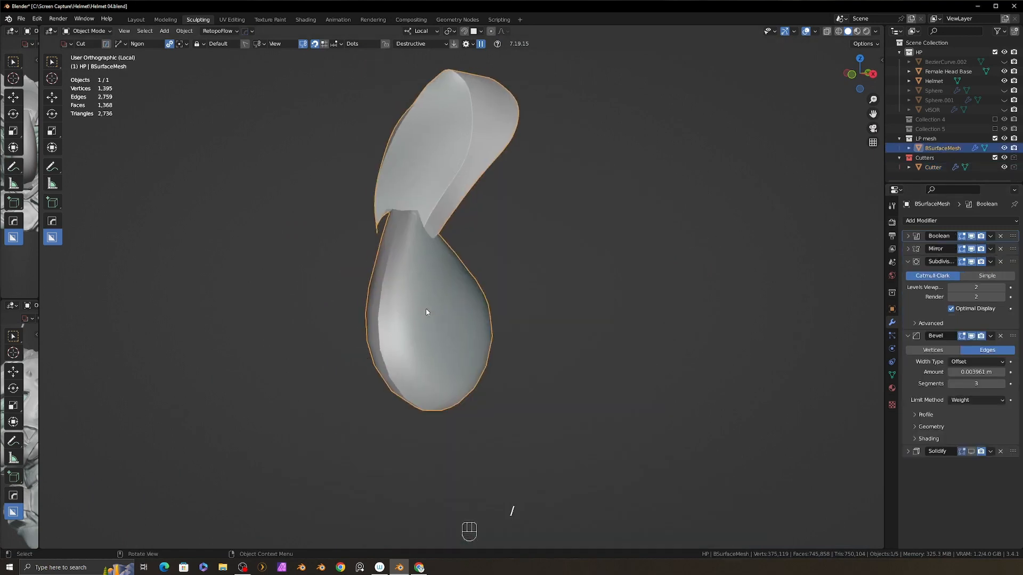
Move the panel's Boolean modifier to the end of the stack, below Solidify
middle_drag(427, 313, 449, 274)
middle_drag(686, 300, 862, 292)
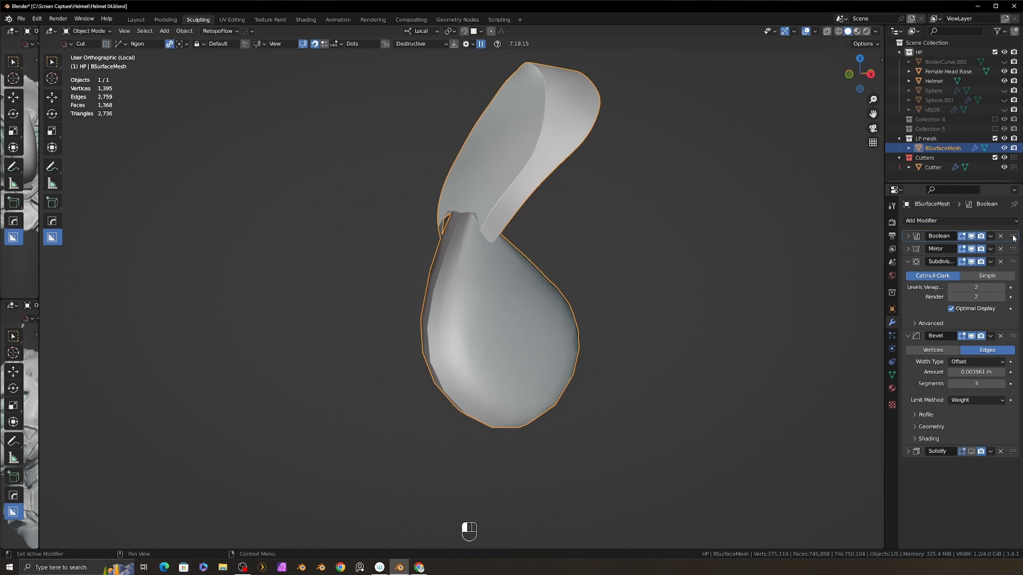
drag(1014, 238, 1014, 455)
middle_drag(667, 358, 562, 337)
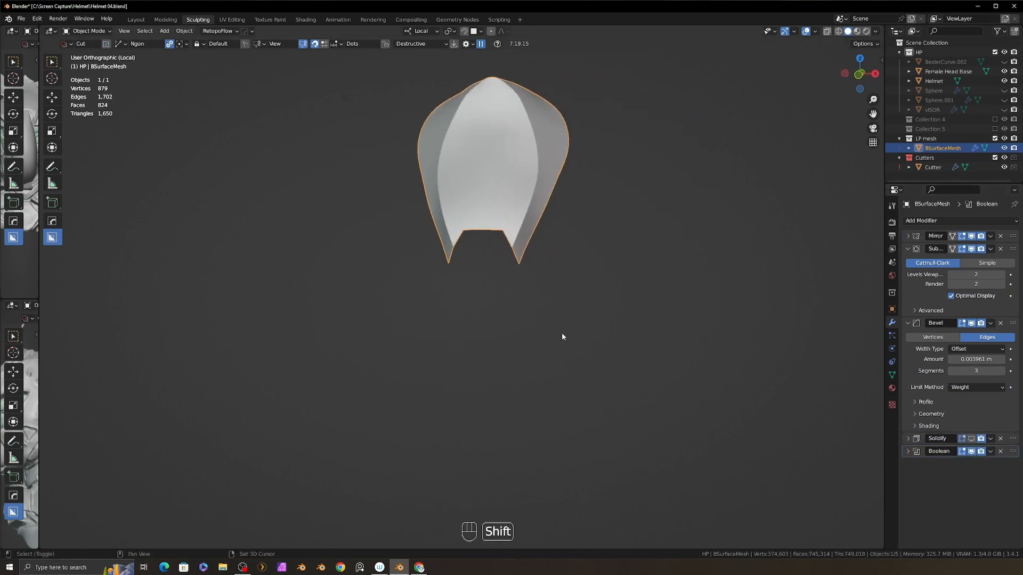
Try the Exact solver on the panel's Boolean modifier and switch it back to Fast
click(908, 452)
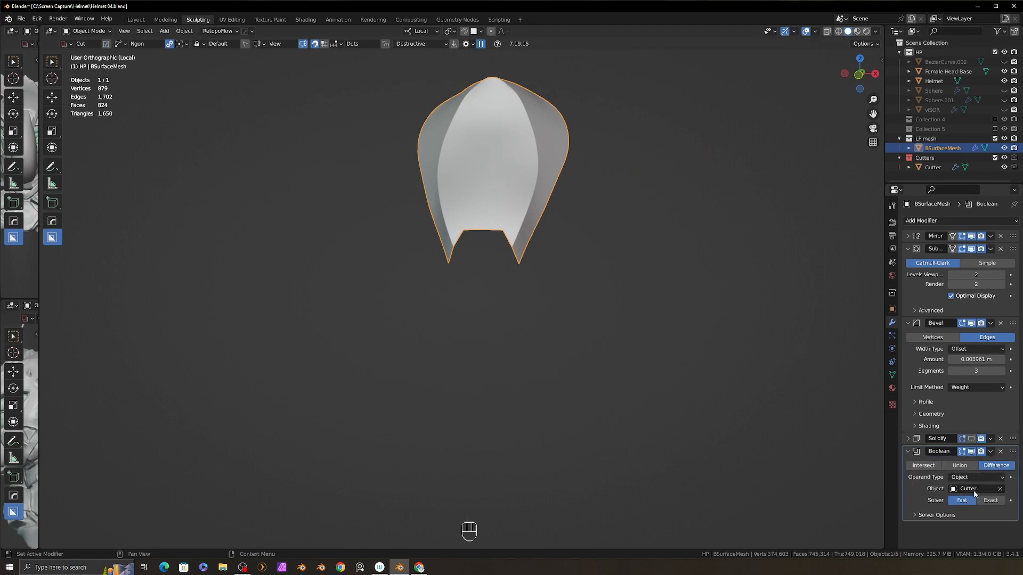
click(991, 501)
middle_drag(479, 358, 529, 290)
click(962, 501)
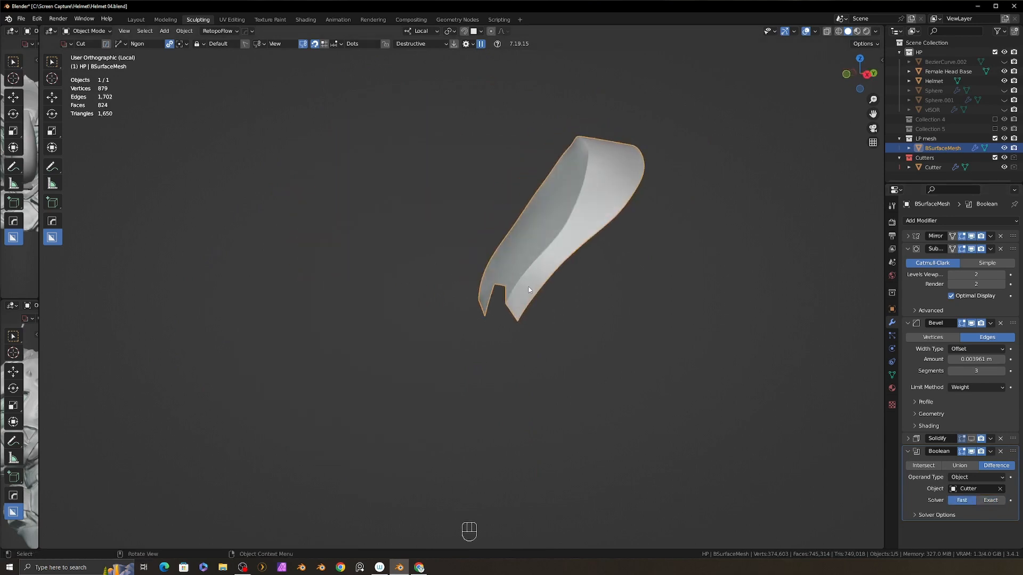
Duplicate the panel in place and set the duplicate's Boolean operation to Intersect
key(shift)
key(shift+d)
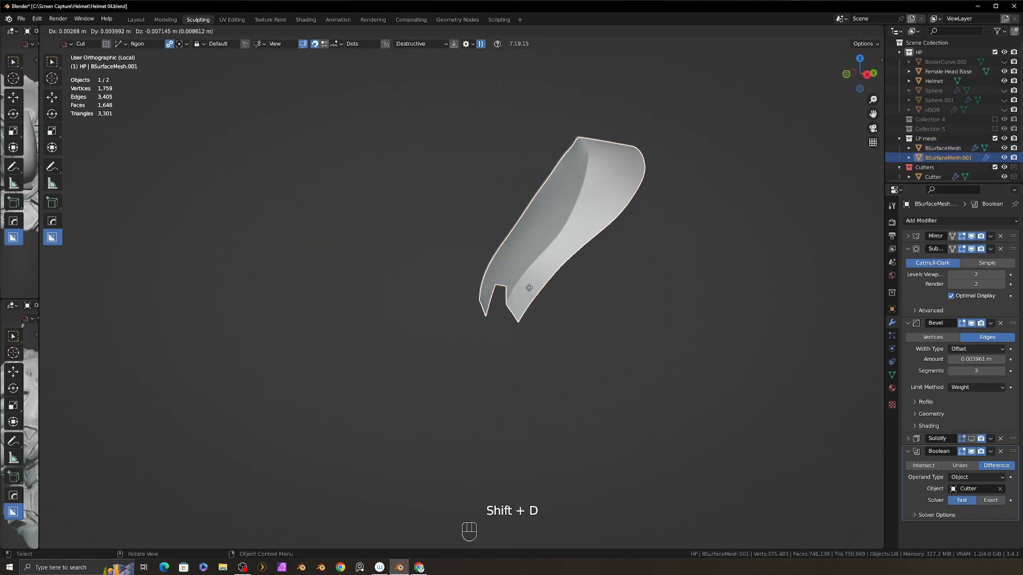
right_click(529, 290)
click(923, 466)
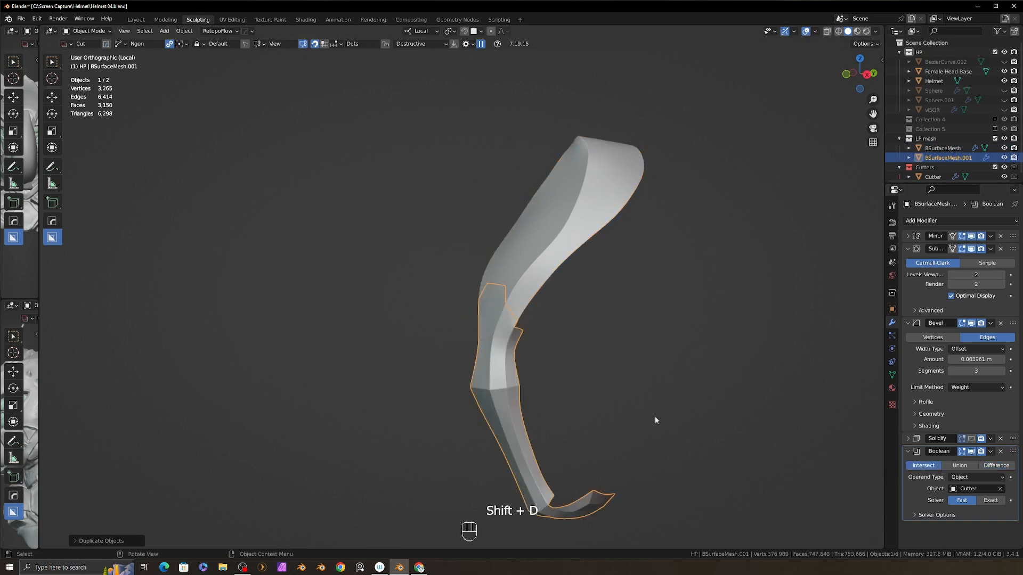
Move the duplicate's Boolean modifier above Solidify and show Solidify in the viewport
scroll(654, 416, up, 5)
drag(1013, 451, 1013, 427)
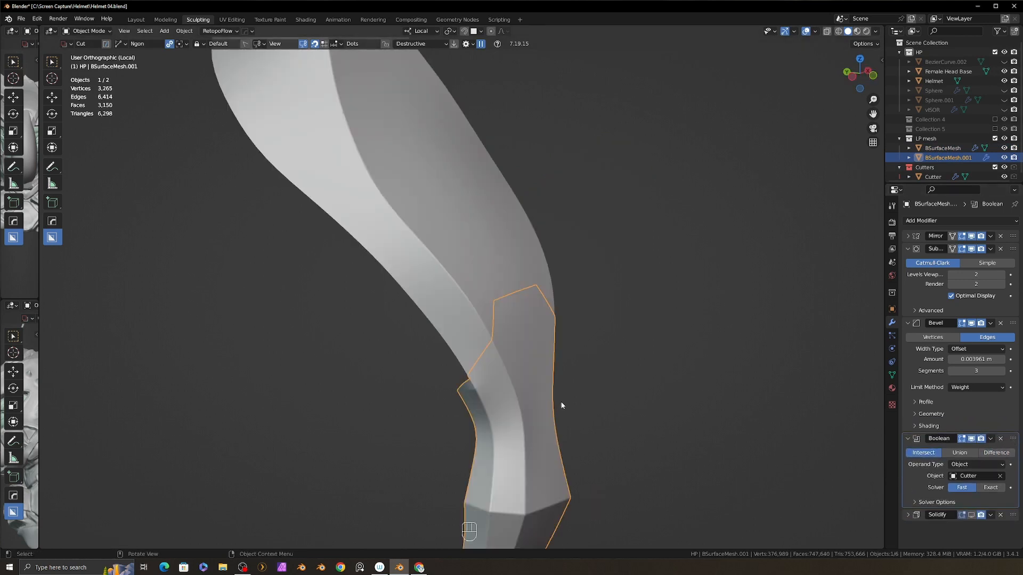
mouse_move(559, 407)
middle_down()
mouse_move(674, 402)
mouse_move(612, 419)
mouse_move(627, 405)
mouse_move(717, 394)
mouse_move(619, 407)
mouse_move(639, 434)
mouse_move(501, 198)
middle_up()
scroll(612, 419, up, 2)
click(971, 515)
scroll(498, 224, down, 3)
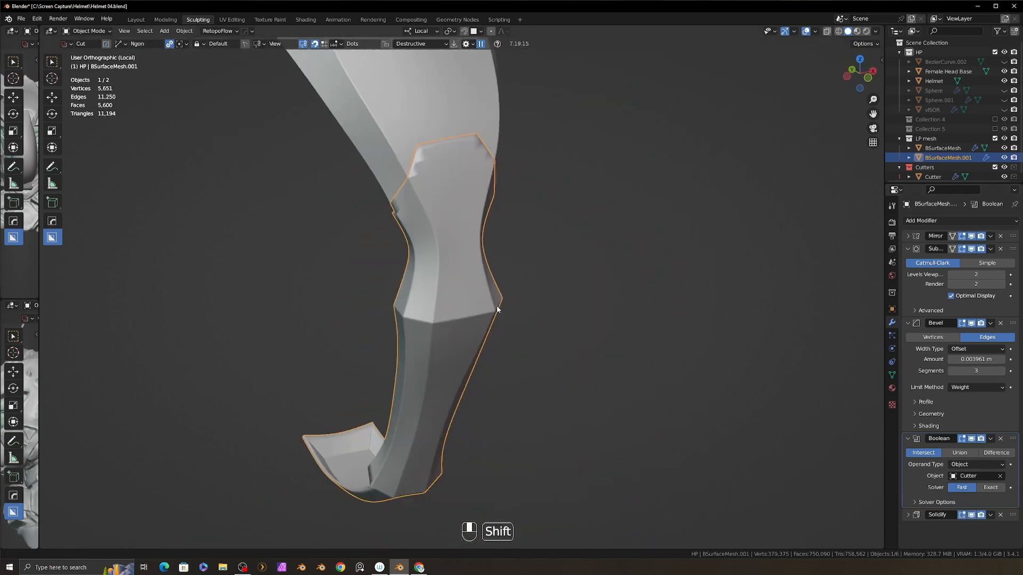
shift+middle_drag(496, 306, 505, 297)
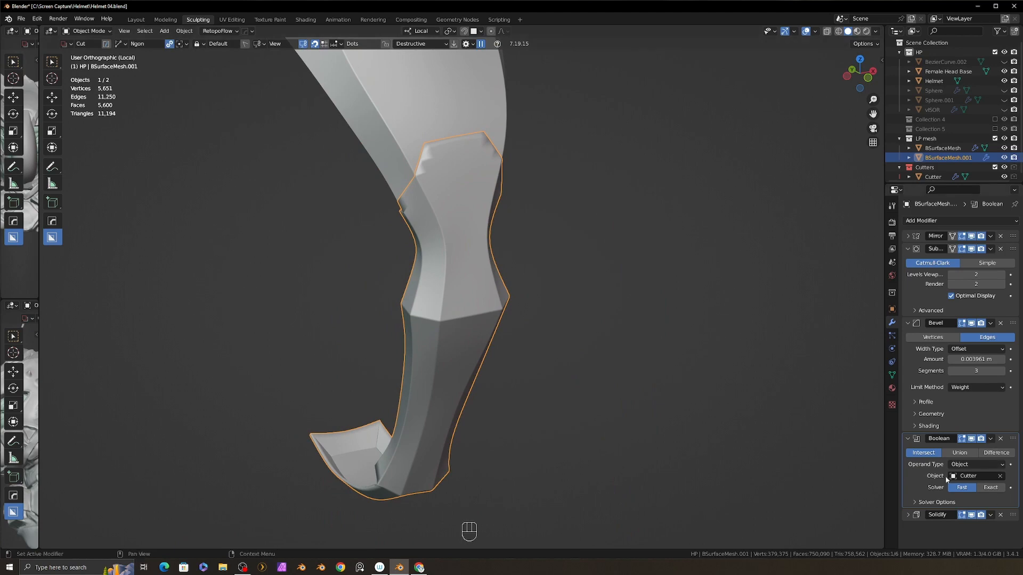
Show Solidify on the upper panel and give the lower piece a three-segment HOps bevel with a 60° angle limit, about 0.0013 wide
click(406, 104)
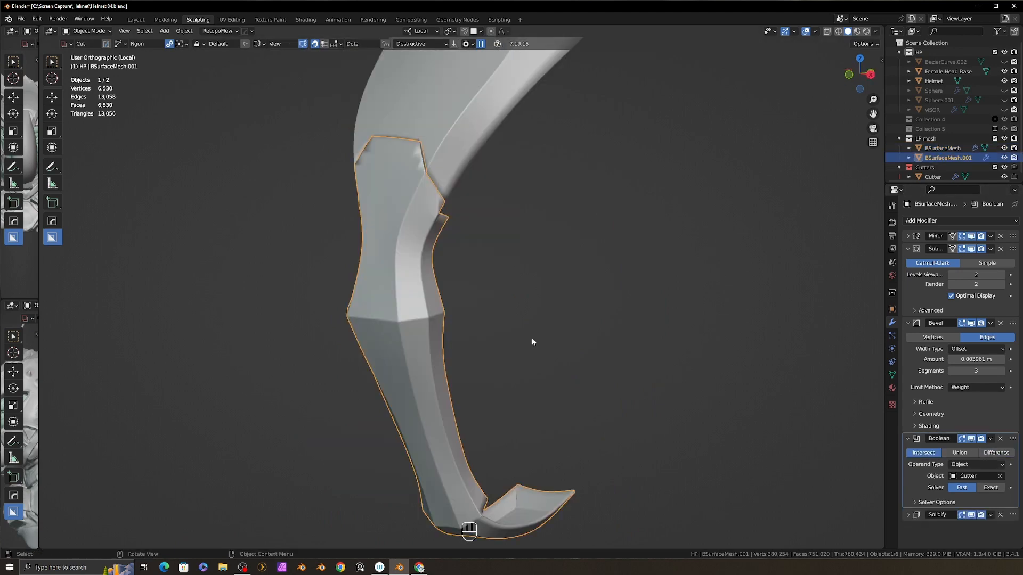
key(z)
ctrl+shift+click(529, 349)
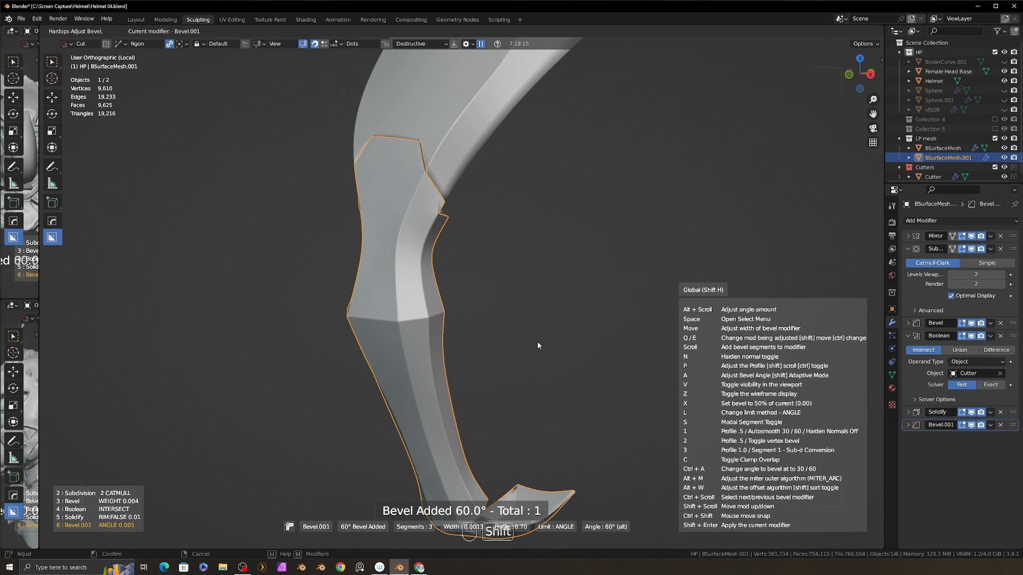
click(538, 343)
Add a three-segment HOps bevel with a 60° angle limit and a width of about 0.002 to the upper panel
middle_drag(459, 266, 595, 350)
scroll(505, 266, up, 4)
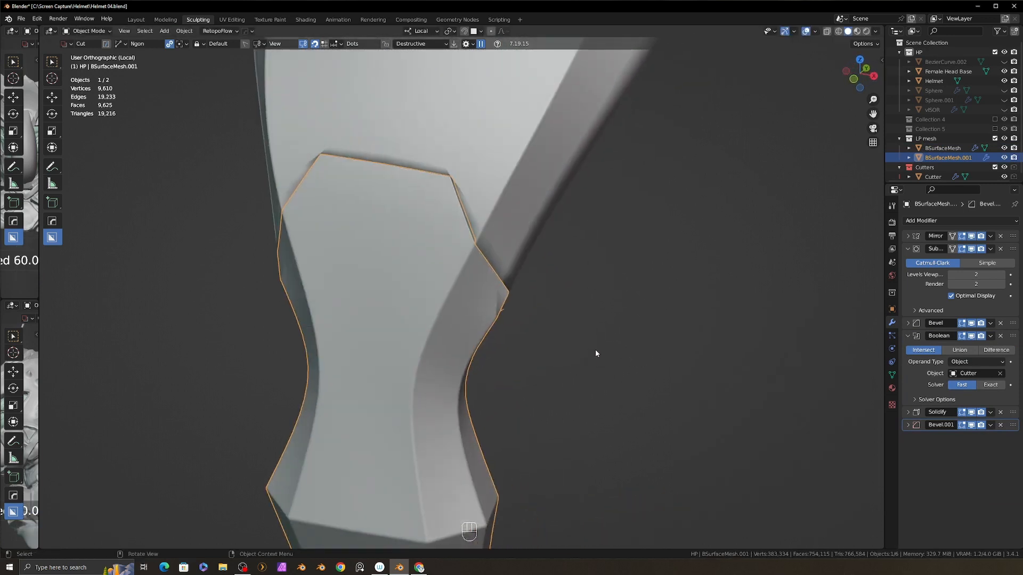
scroll(596, 350, down, 3)
click(488, 156)
key(q)
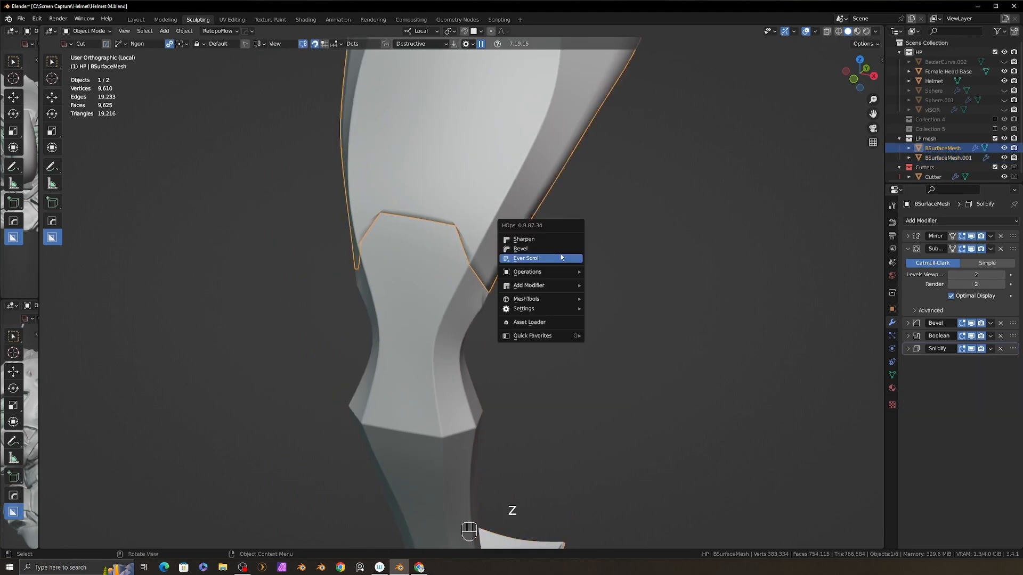
ctrl+shift+click(574, 248)
key(z)
key(z)
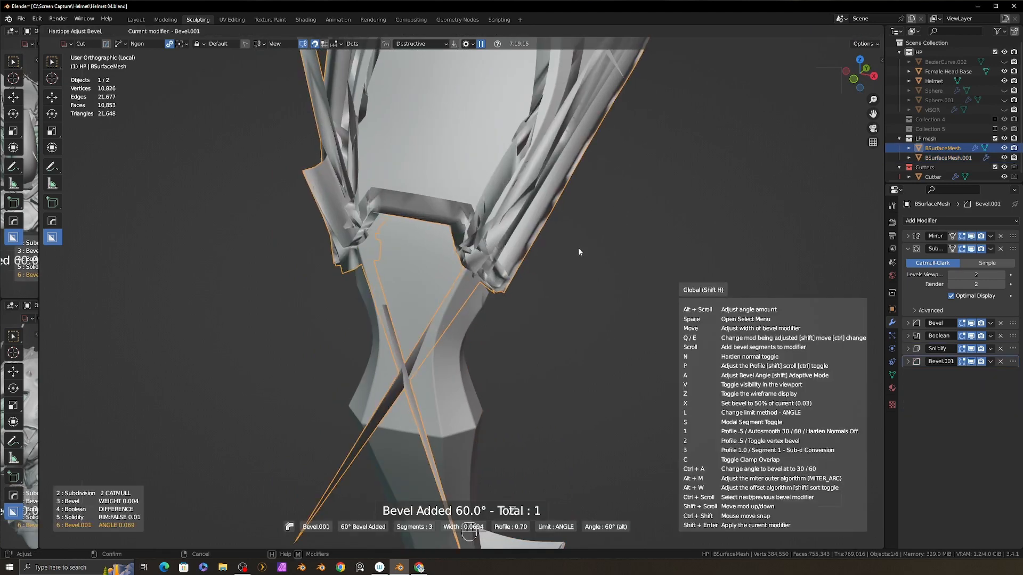
click(627, 250)
Examine the seam between the upper panel and the lower nose piece from several sides
middle_drag(628, 250, 454, 254)
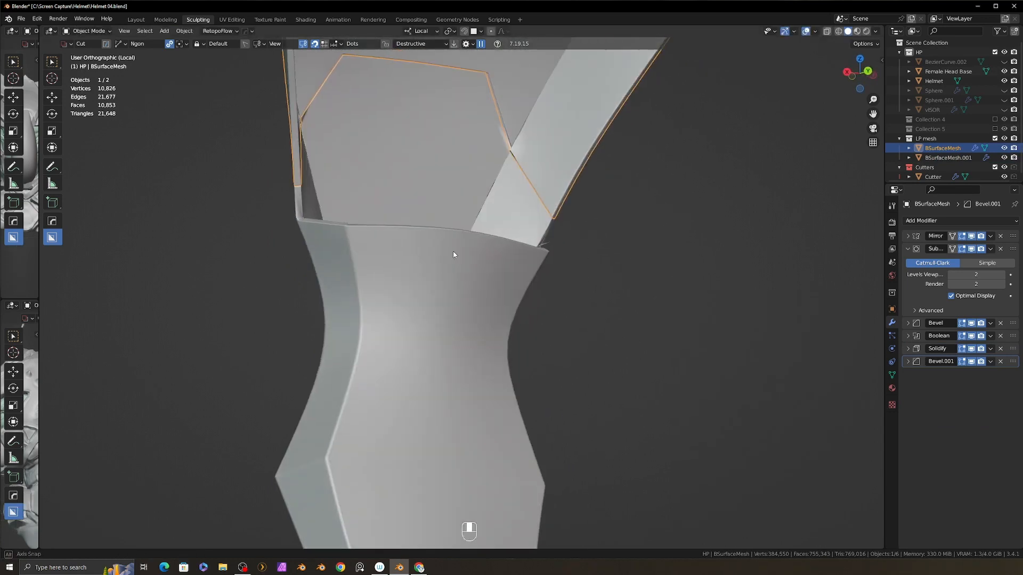
shift+middle_drag(439, 180, 616, 168)
scroll(687, 361, down, 2)
scroll(607, 203, down, 3)
click(493, 274)
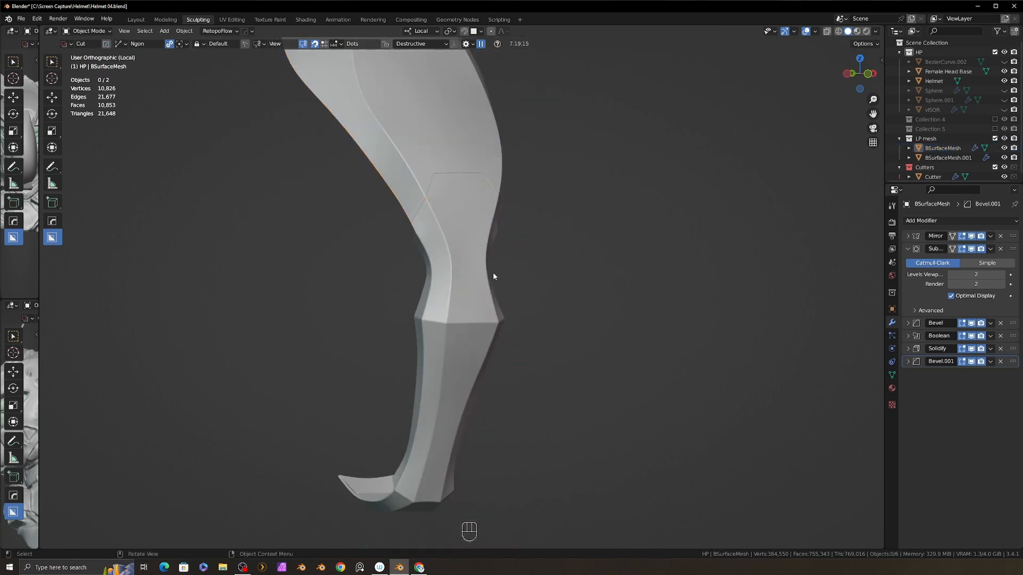
middle_drag(494, 273, 491, 298)
scroll(505, 222, up, 3)
shift+middle_drag(505, 223, 558, 294)
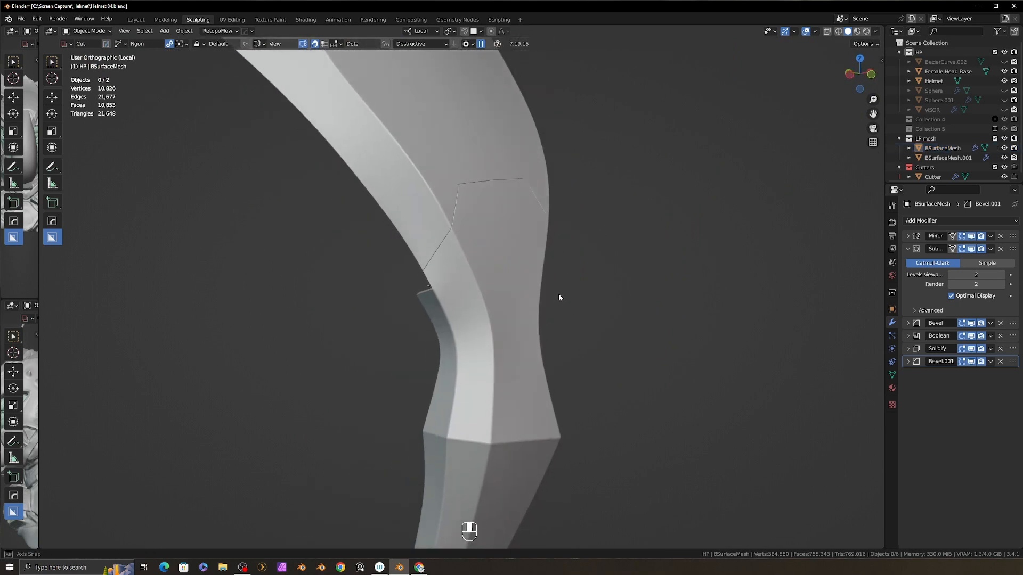
Adjust the upper panel's Solidify thickness to about -0.003 with the HOps Solidify tool
click(458, 140)
middle_drag(533, 205, 551, 297)
key(shift+q)
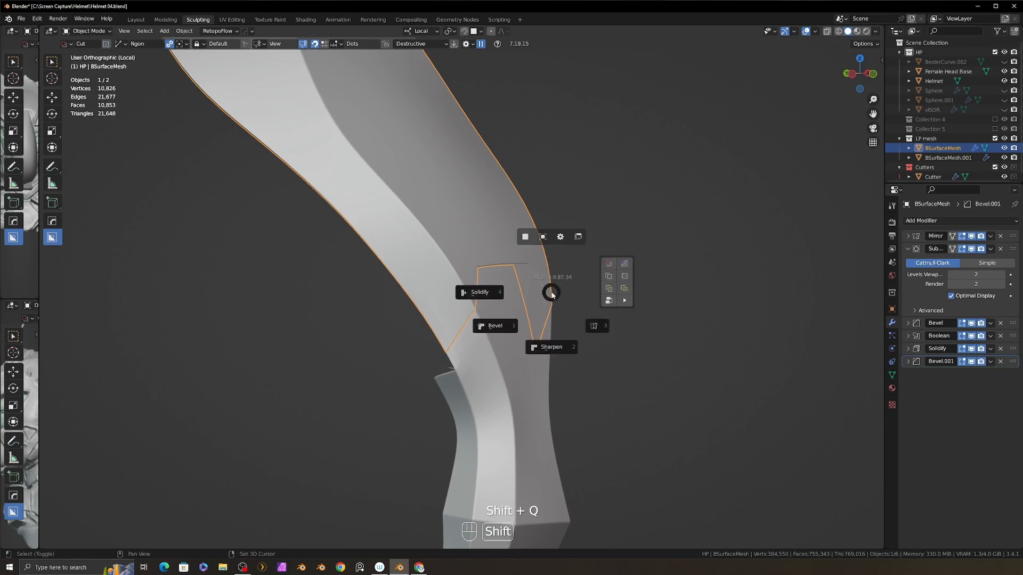
click(488, 295)
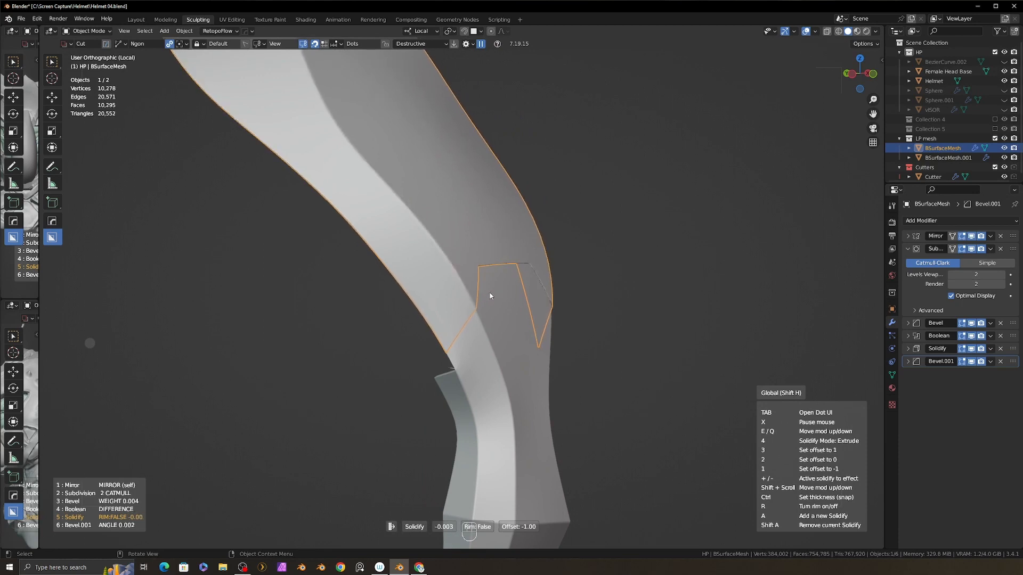
click(498, 296)
Set the Solidify offset of the lower nose piece to about 0.19
middle_drag(499, 297, 458, 270)
click(535, 366)
shift+middle_drag(535, 366, 655, 295)
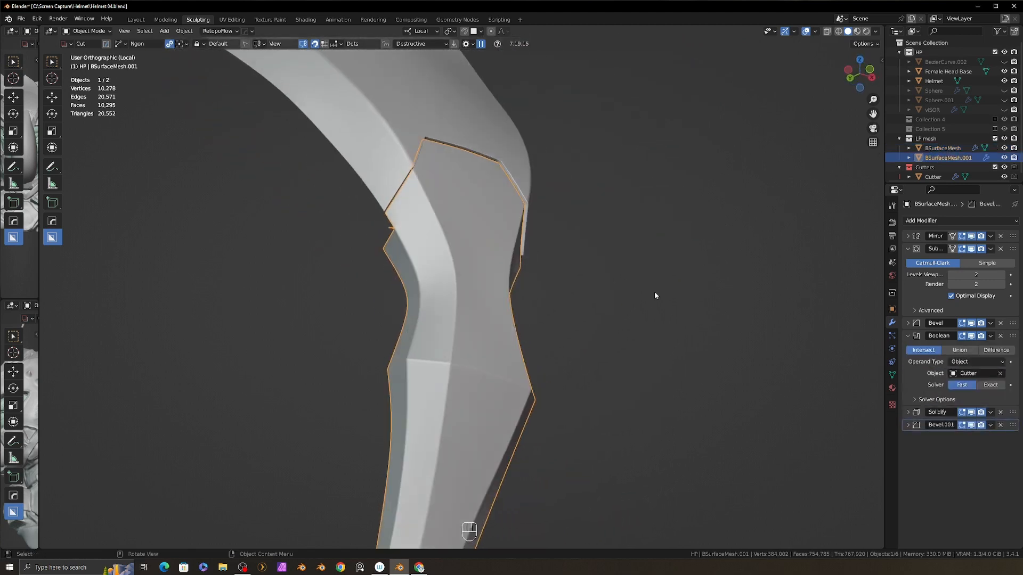
click(908, 413)
drag(977, 450, 1007, 449)
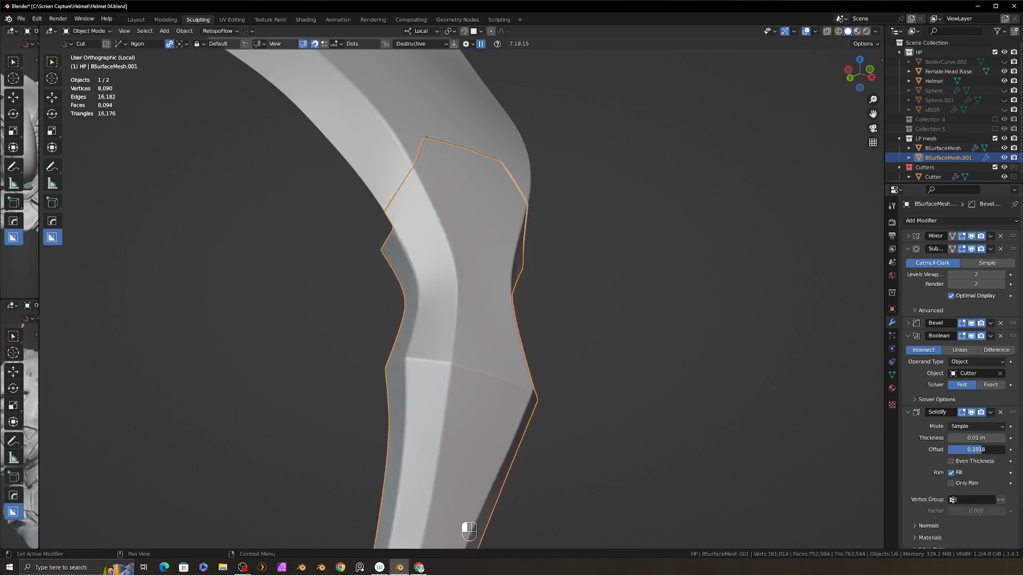
middle_drag(631, 336, 656, 341)
click(655, 341)
scroll(574, 203, up, 3)
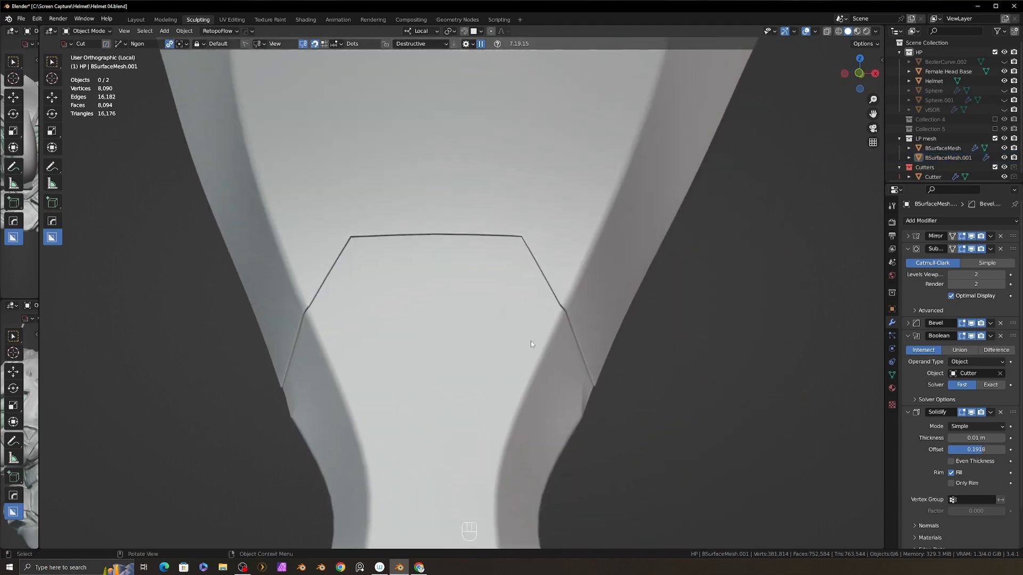
Open the lower nose piece for vertex editing and collapse its expanded modifier settings
middle_drag(530, 341, 426, 282)
click(423, 298)
scroll(434, 294, up, 2)
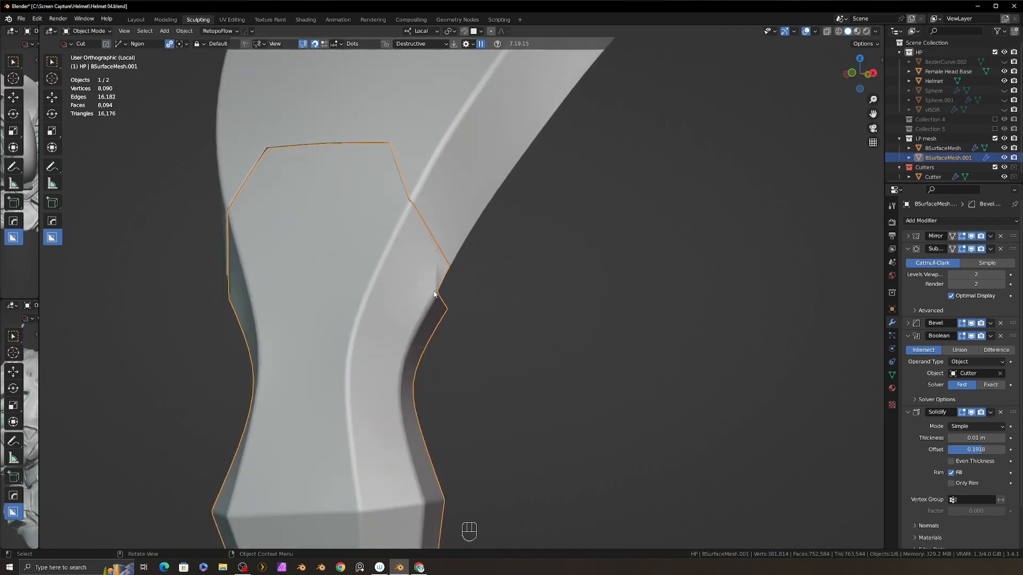
key(Tab)
key(1)
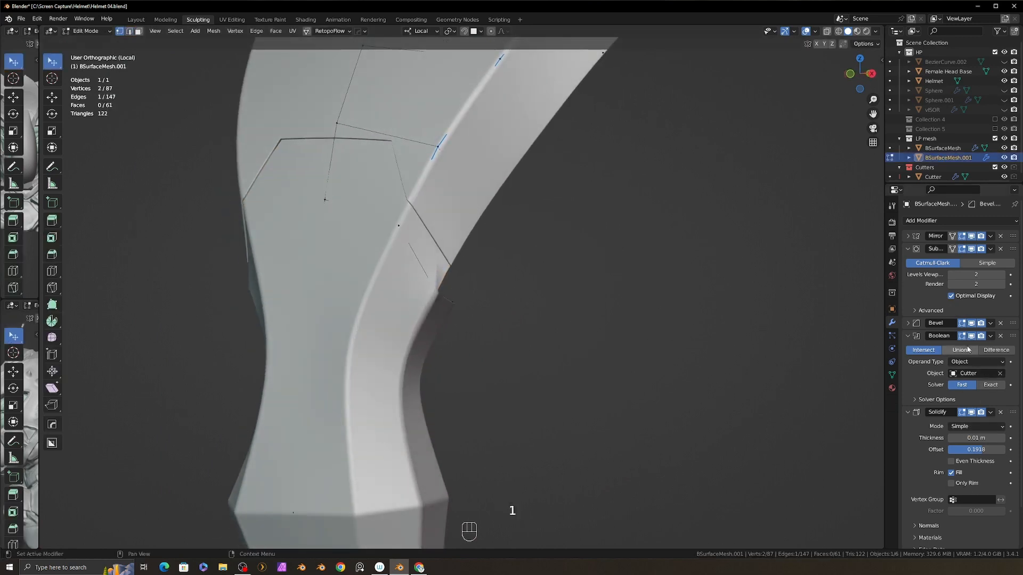
click(907, 249)
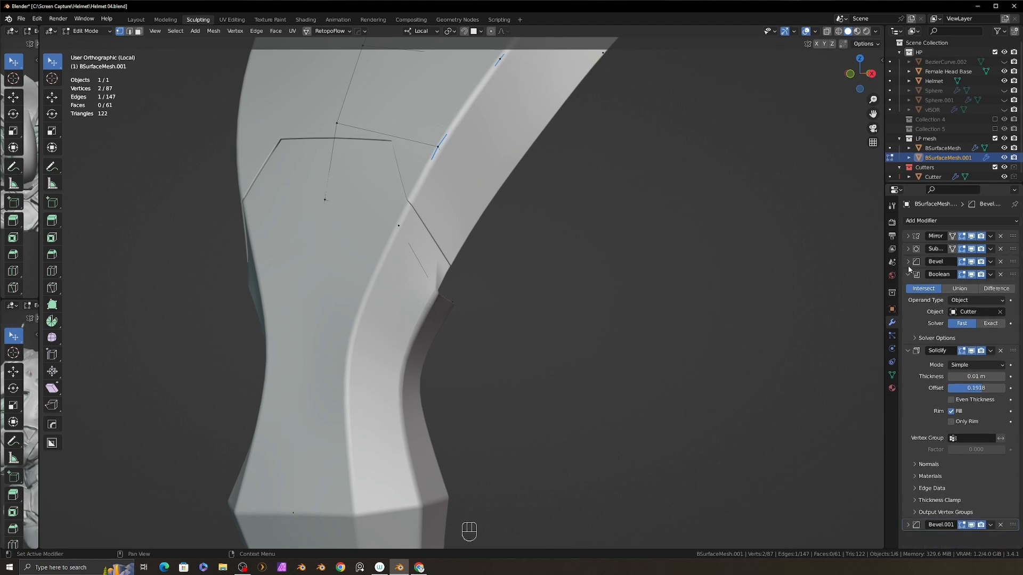
Examine the lower nose piece's mesh near the seam with the wireframe overlay on, and turn the overlay off again
key(Tab)
key(q)
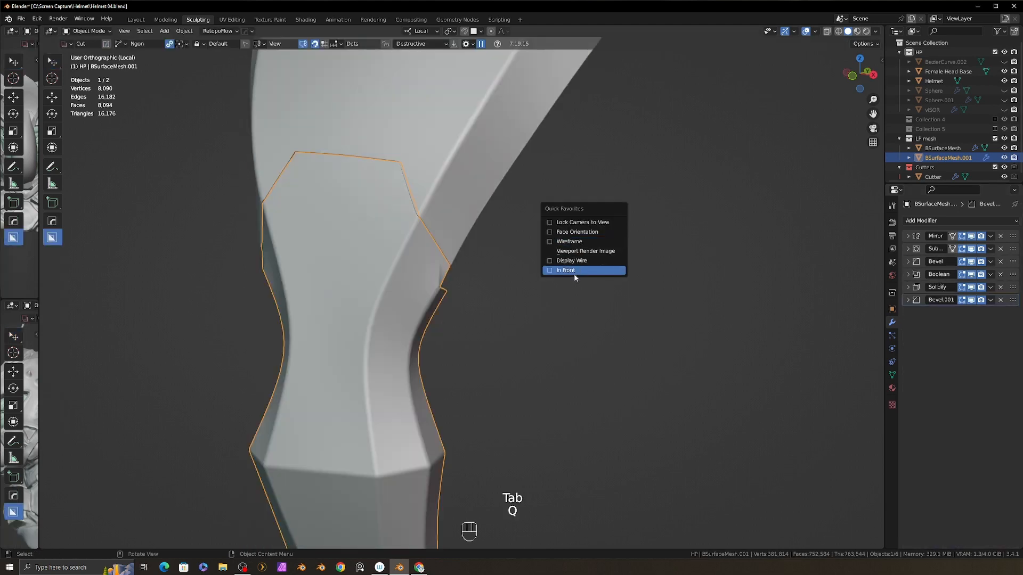
click(574, 242)
key(Tab)
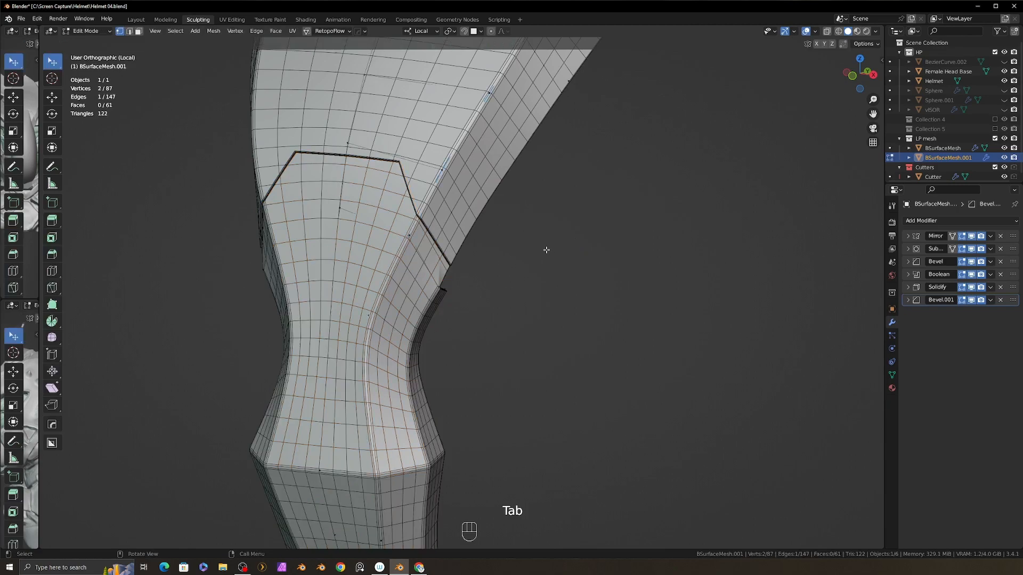
middle_drag(422, 255, 461, 258)
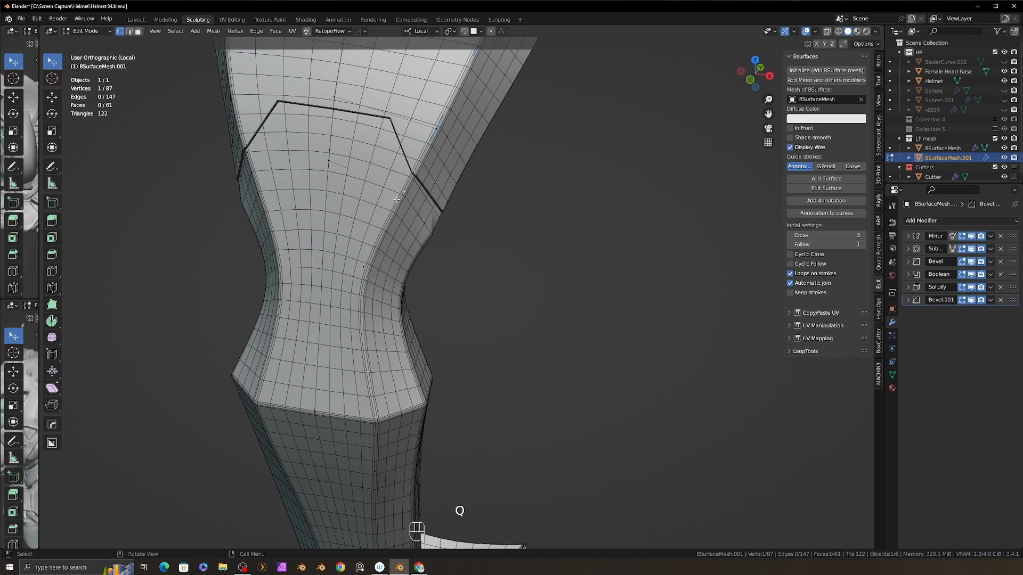
key(q)
click(397, 198)
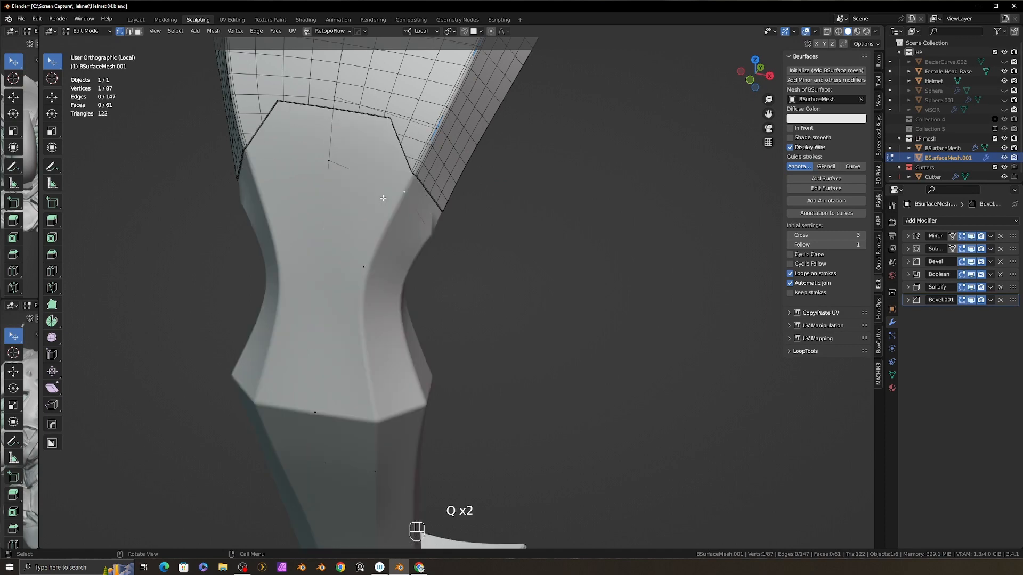
Move the selected side vertex just below the seam in two passes, about 0.004 m and 0.006 m, and leave mesh editing
key(g)
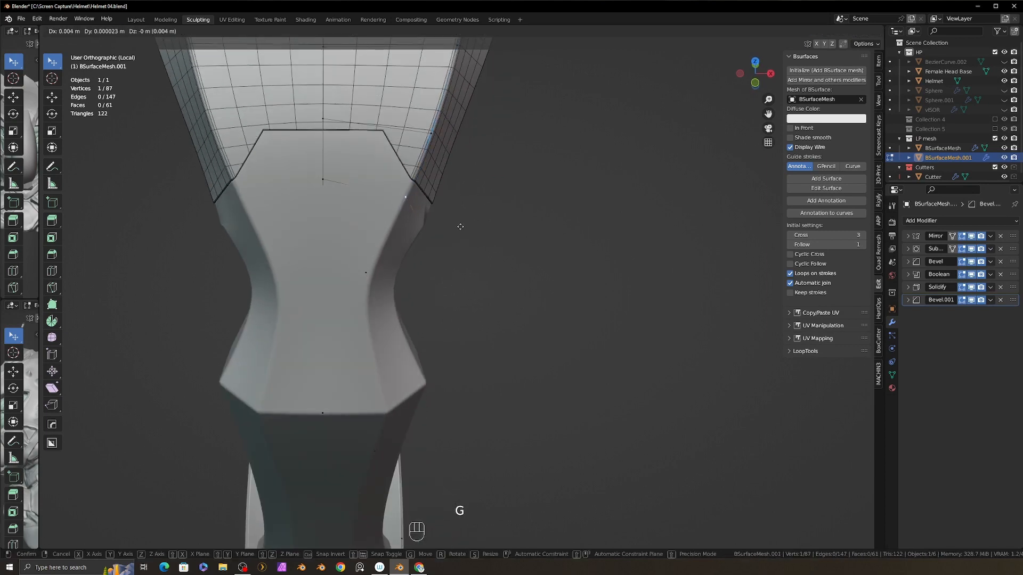
click(461, 226)
middle_drag(460, 227, 530, 256)
key(g)
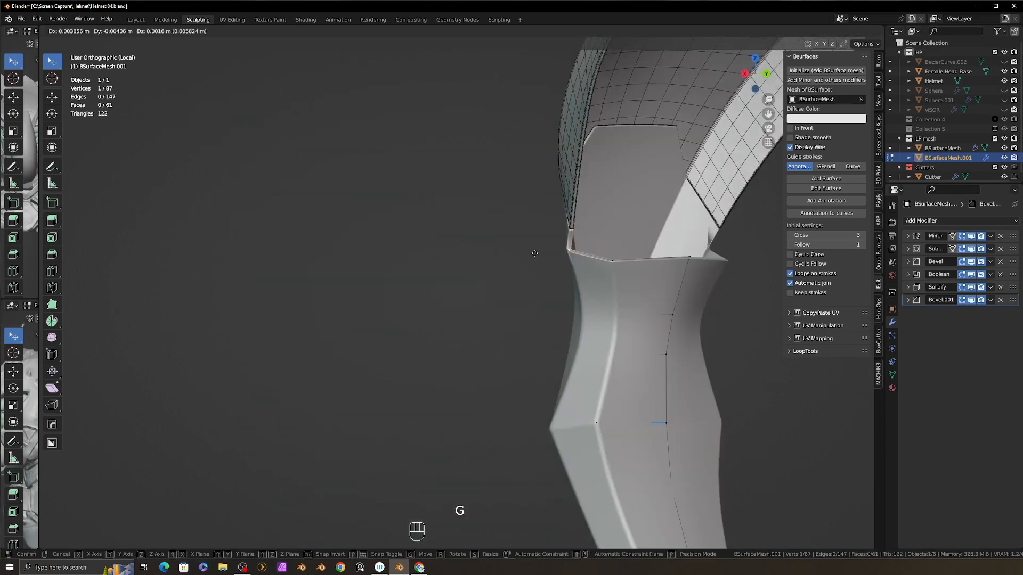
click(536, 253)
middle_drag(535, 253, 734, 273)
scroll(612, 258, down, 2)
key(Tab)
scroll(599, 265, down, 4)
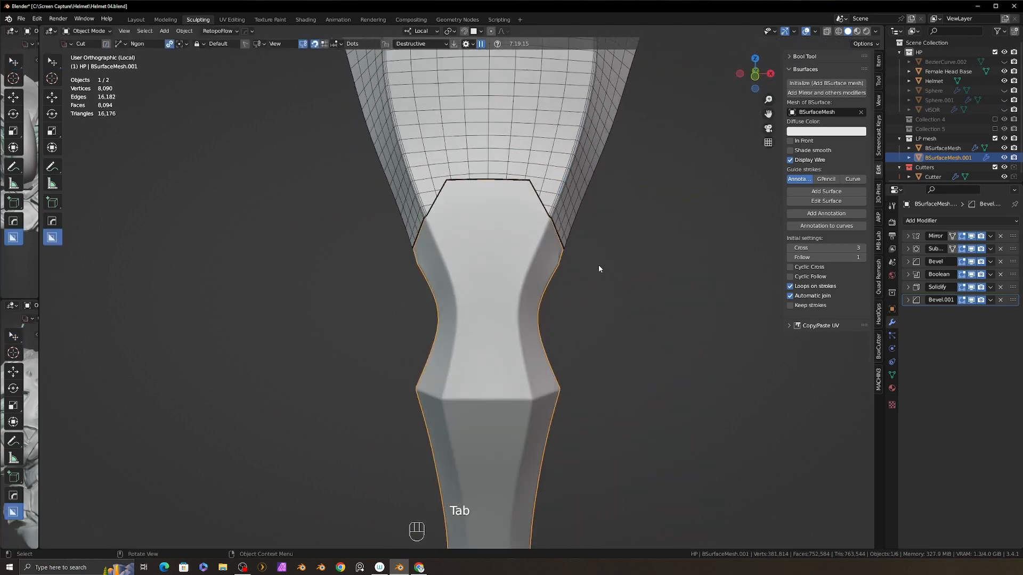
key(Tab)
key(Tab)
Turn off Display Wire on the upper forehead panel and deselect it
click(510, 198)
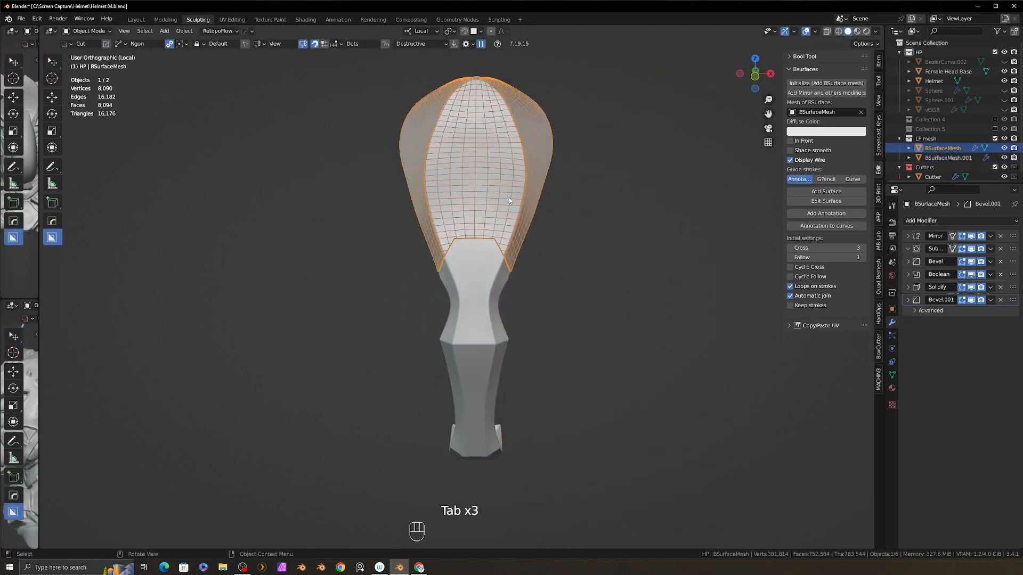
shift+middle_drag(570, 200, 568, 228)
key(q)
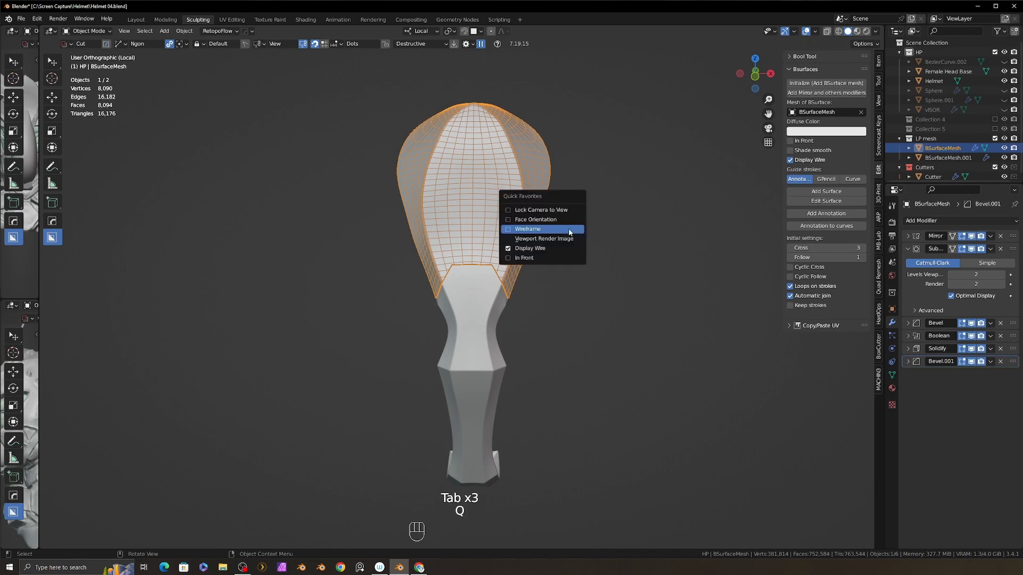
click(555, 247)
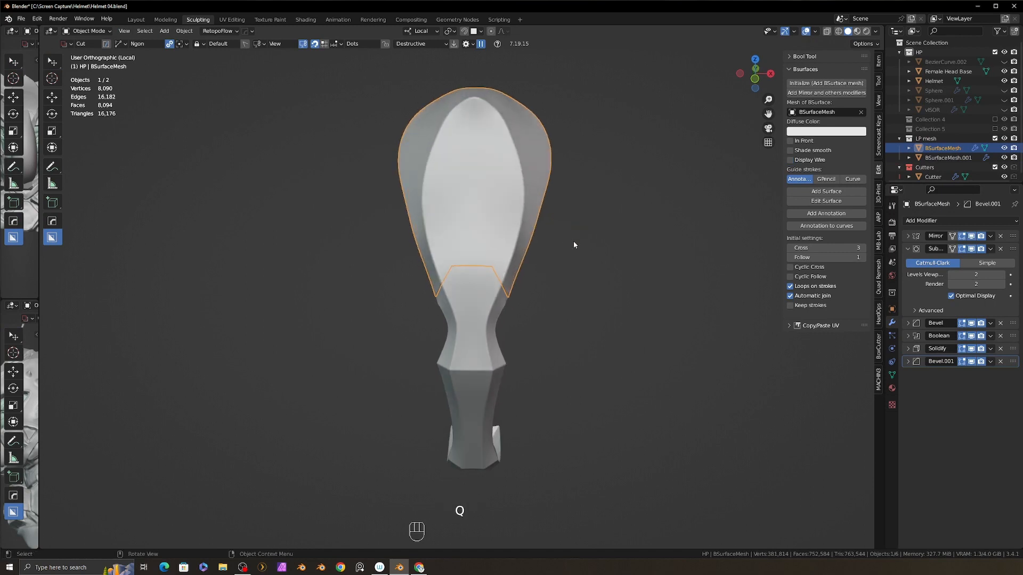
click(575, 245)
Examine the two joined pieces from the front, below and side for shape and bevel quality
middle_drag(574, 245, 537, 266)
scroll(514, 300, up, 3)
middle_drag(538, 271, 519, 277)
shift+middle_drag(532, 391, 504, 121)
middle_drag(501, 272, 495, 185)
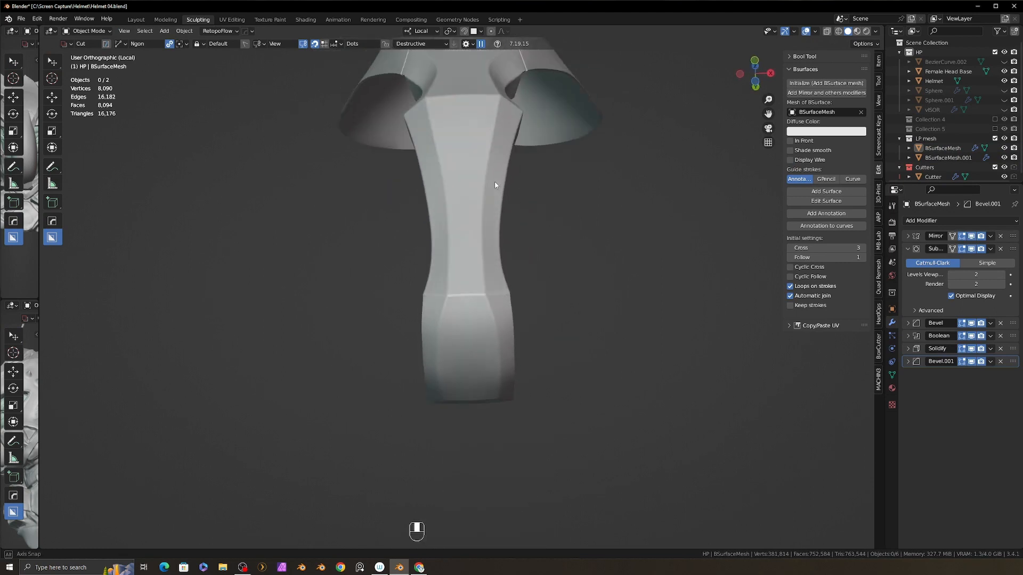
shift+middle_drag(501, 230, 502, 344)
middle_drag(538, 296, 462, 336)
middle_drag(564, 207, 358, 315)
scroll(354, 313, up, 2)
shift+middle_drag(567, 340, 629, 293)
scroll(545, 302, down, 4)
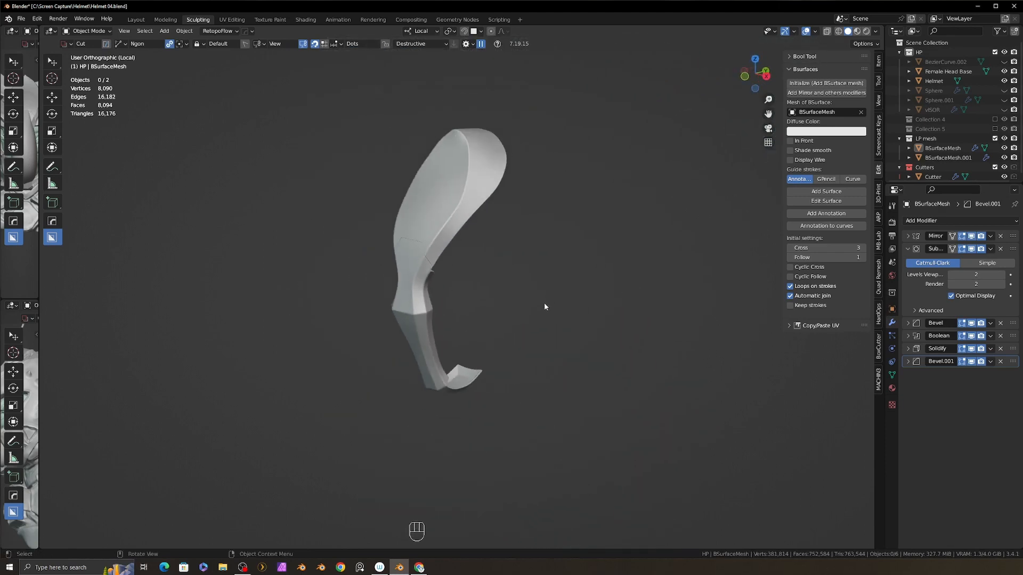
Leave local view and delete the leftover Slice object covering the front of the face
key(KP_Divide)
middle_drag(546, 293, 523, 293)
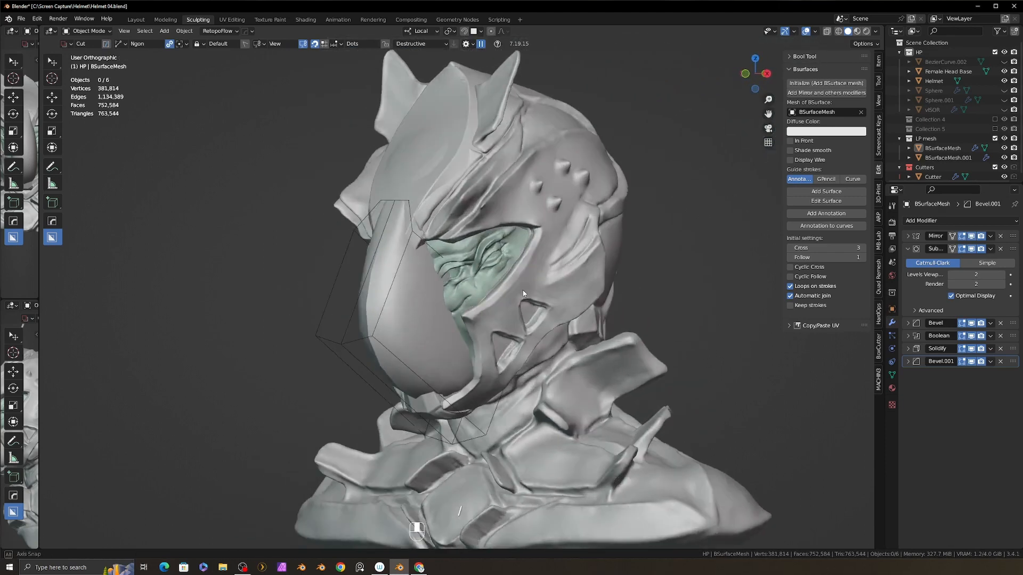
click(420, 344)
middle_drag(420, 343, 425, 336)
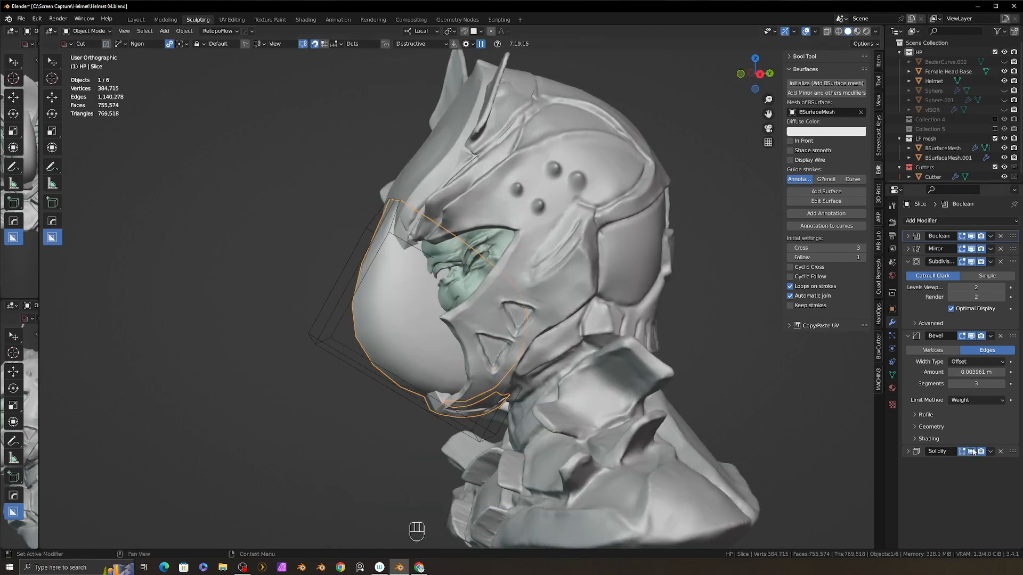
key(g)
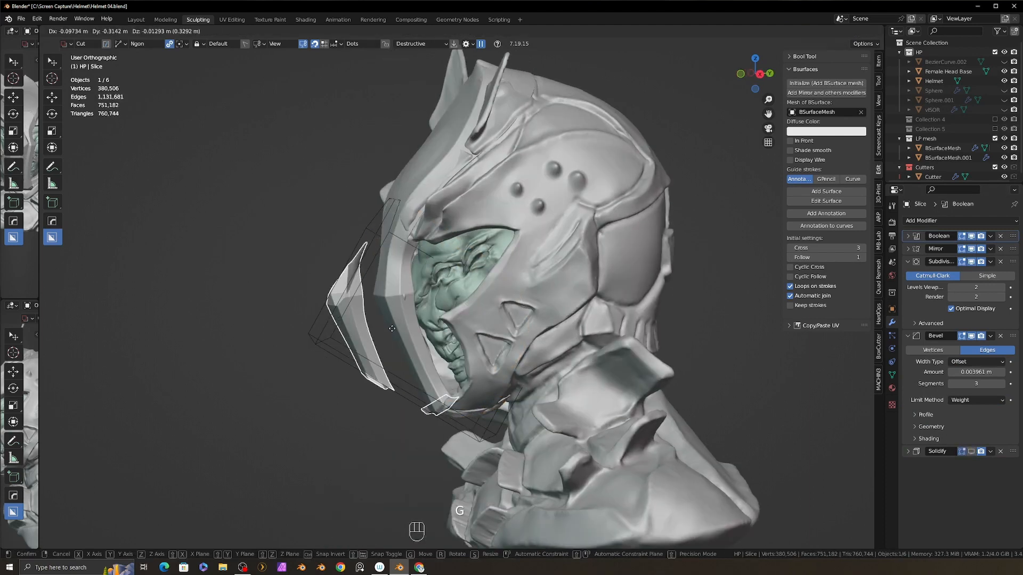
key(Delete)
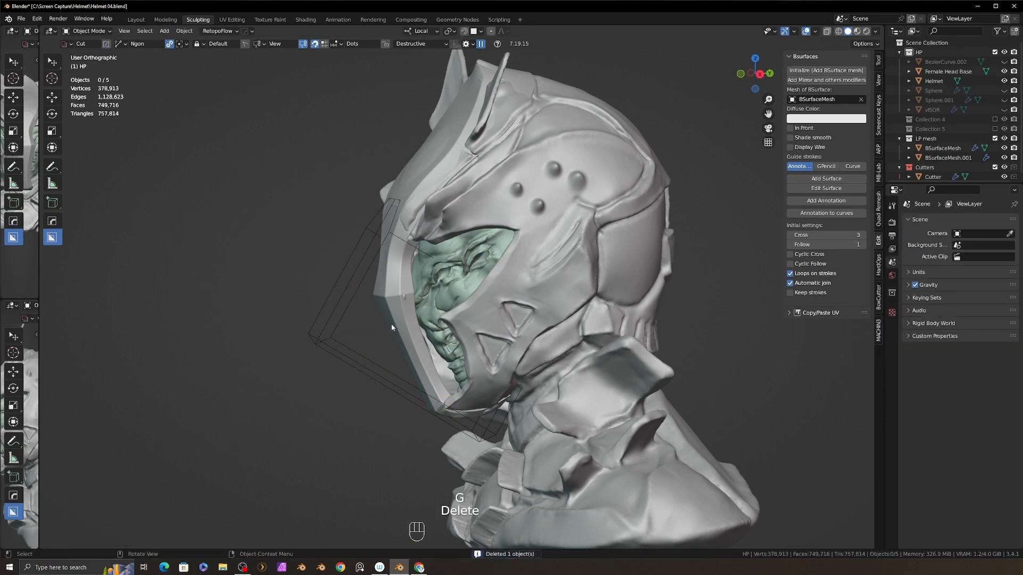
middle_drag(391, 324, 462, 328)
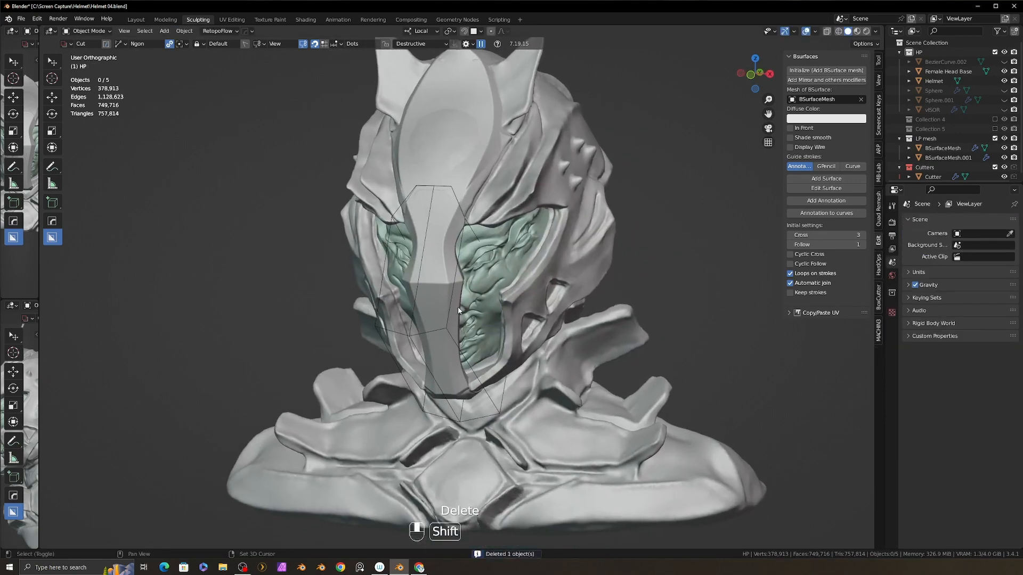